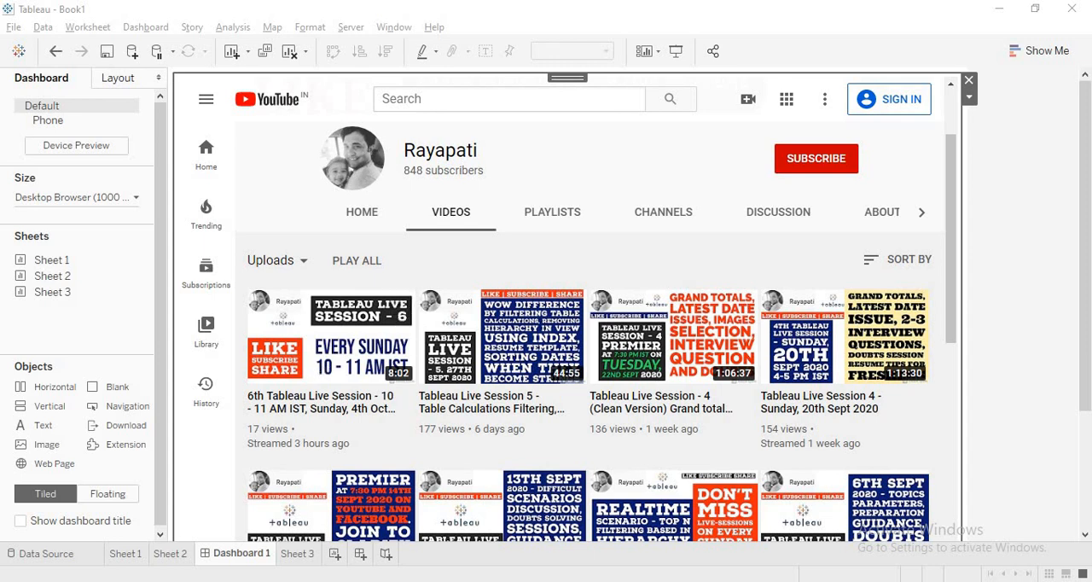
Step: Open Sheet 3 and add Product Name to the rows after Order ID
left_click(169, 563)
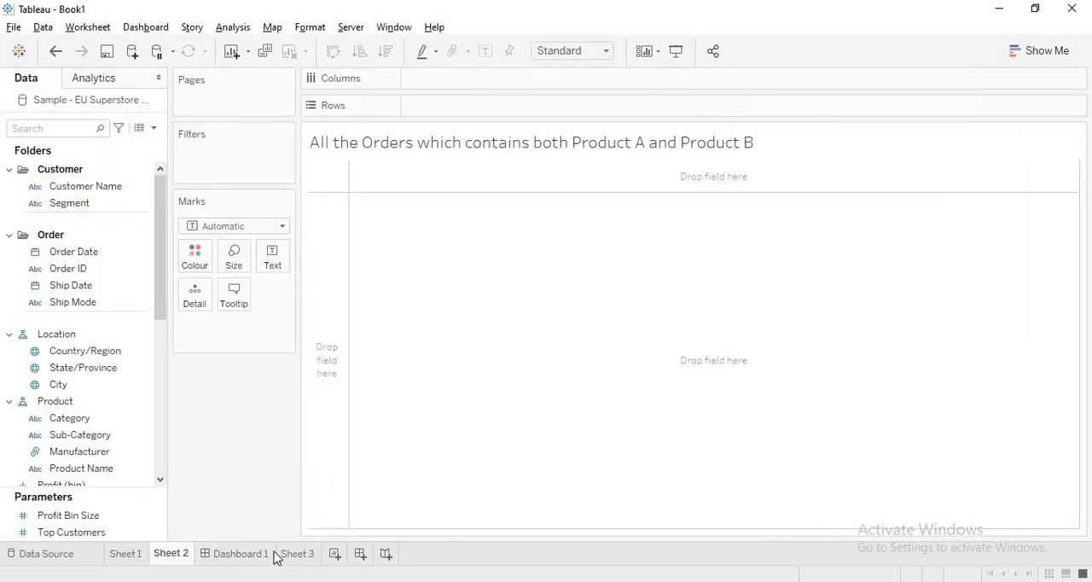
left_click(300, 555)
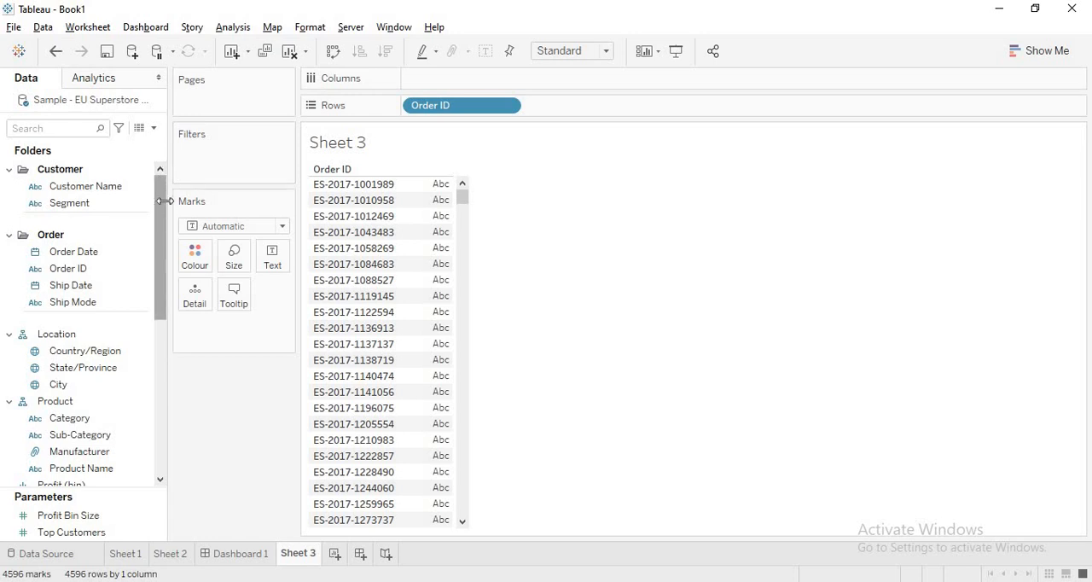
scroll(162, 232, "down", 3)
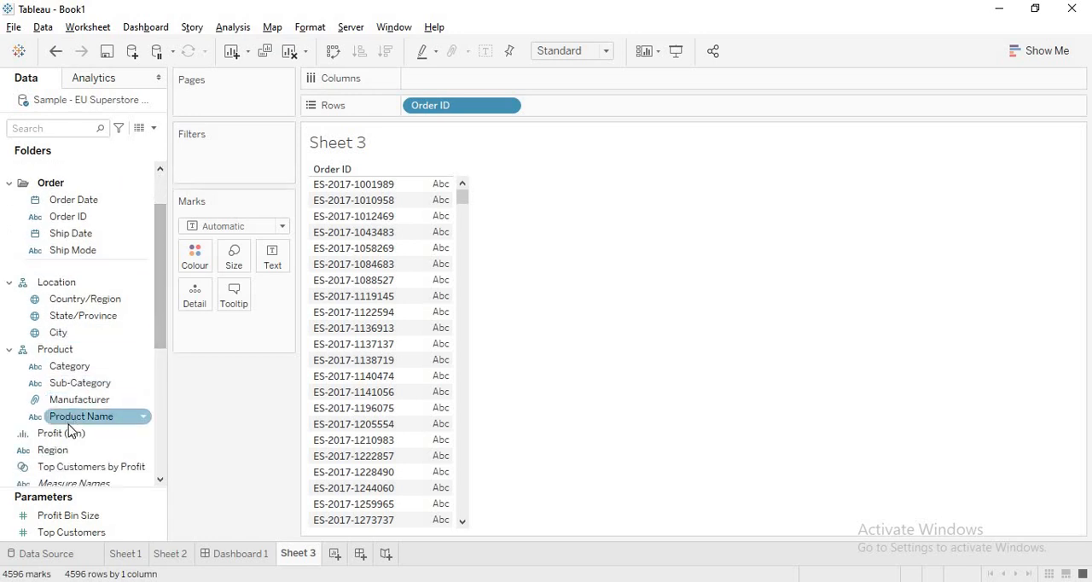
left_click_drag(67, 421, 571, 115)
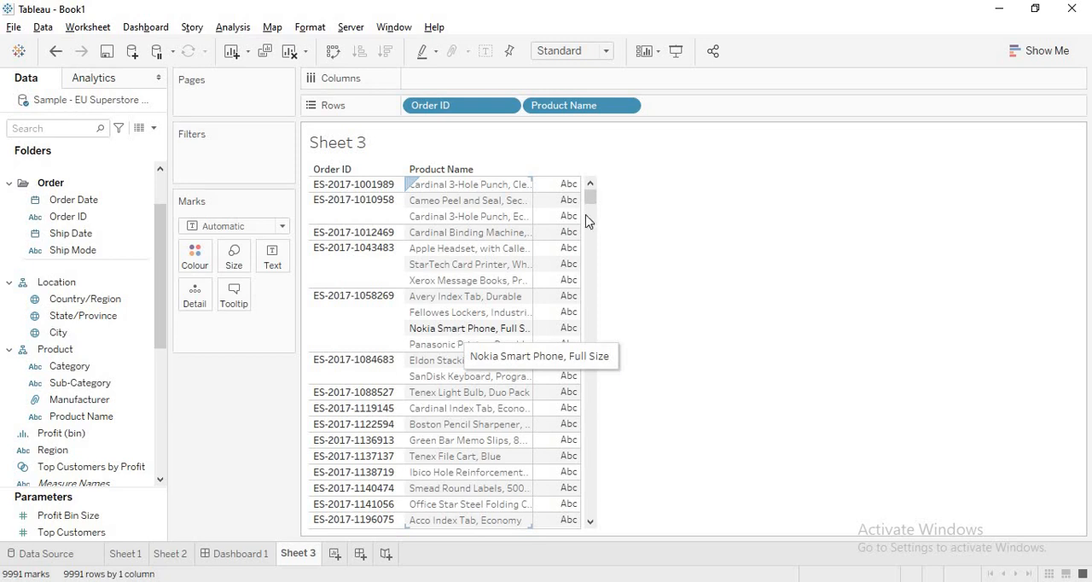
left_click_drag(589, 200, 593, 260)
left_click_drag(565, 171, 558, 148)
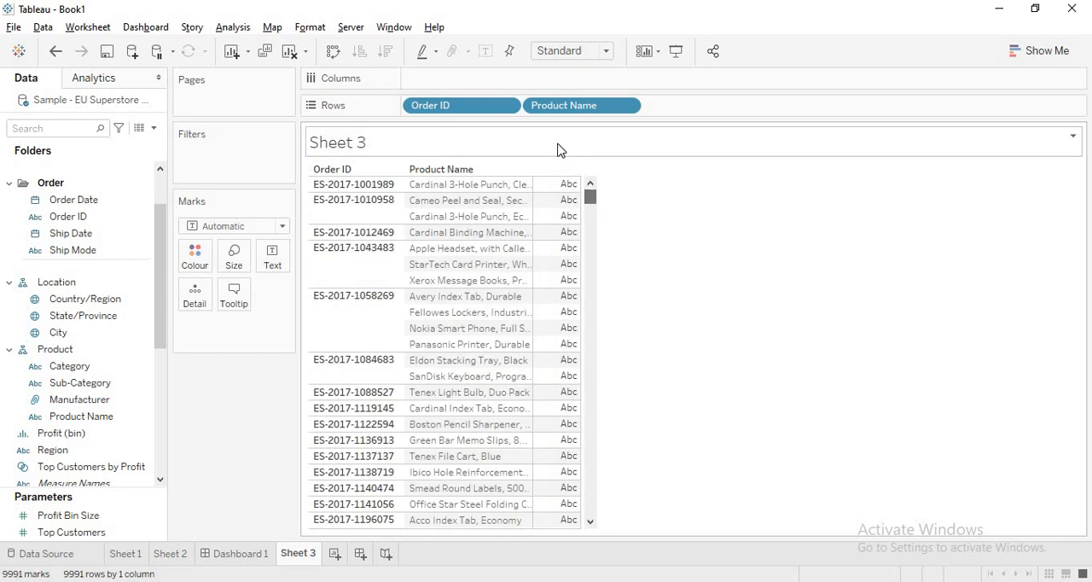
Step: Create a new worksheet with all City members in the rows, followed by Sub-Category
left_click(335, 553)
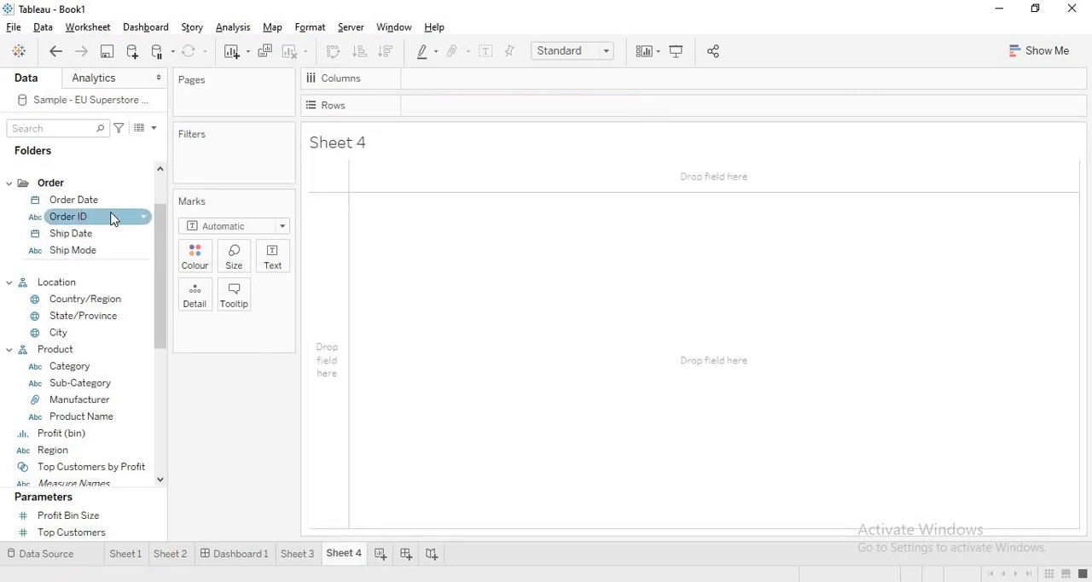
left_click(100, 383)
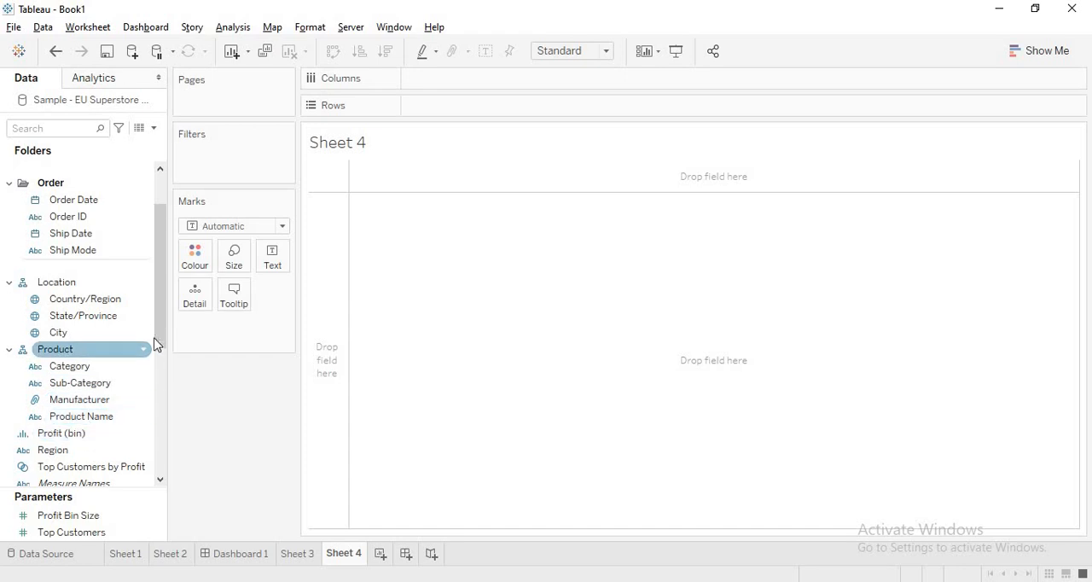
left_click_drag(103, 333, 496, 109)
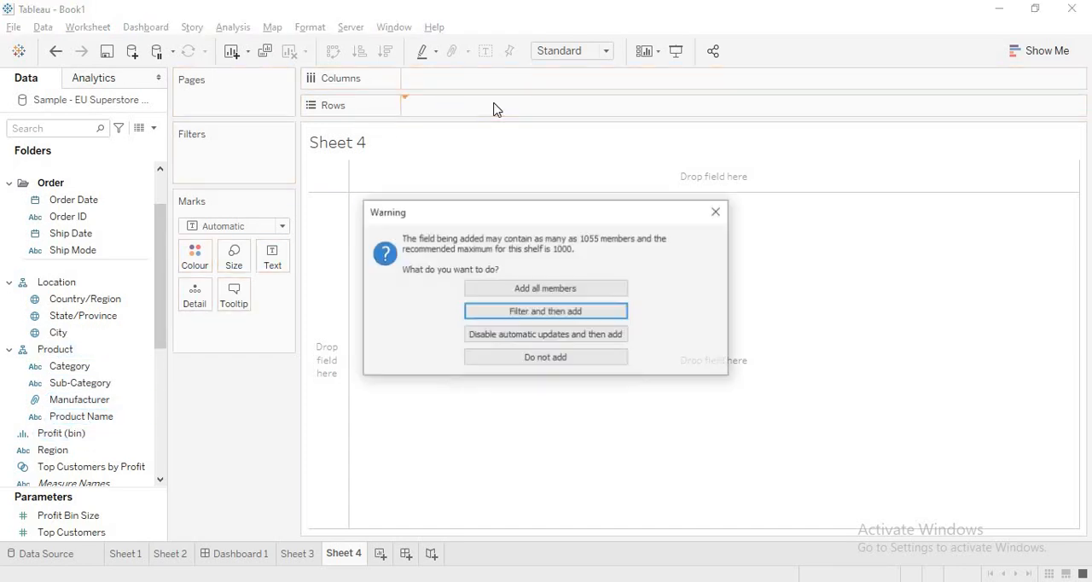
left_click(530, 291)
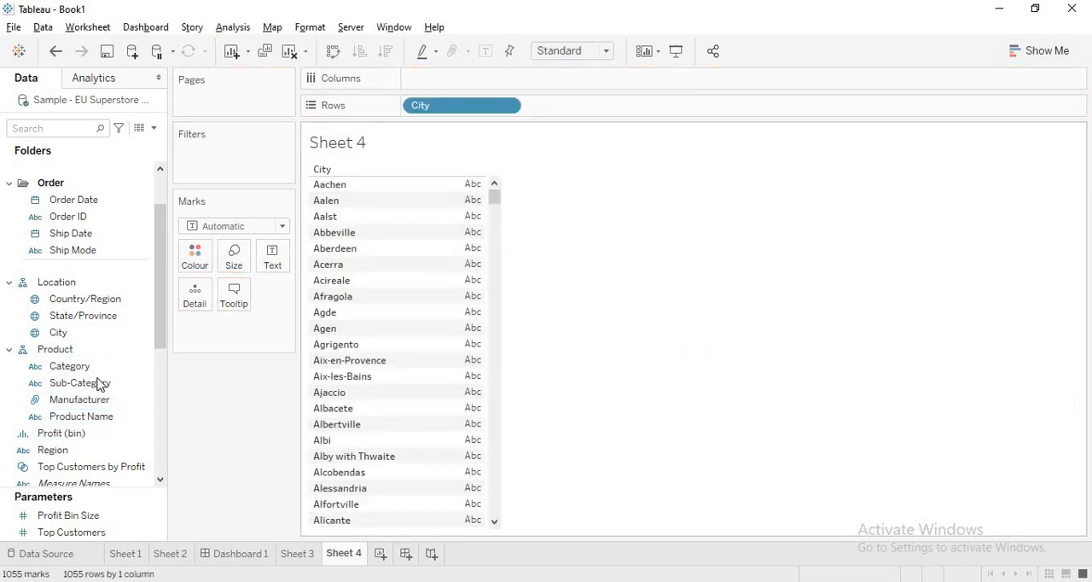
left_click_drag(100, 385, 607, 107)
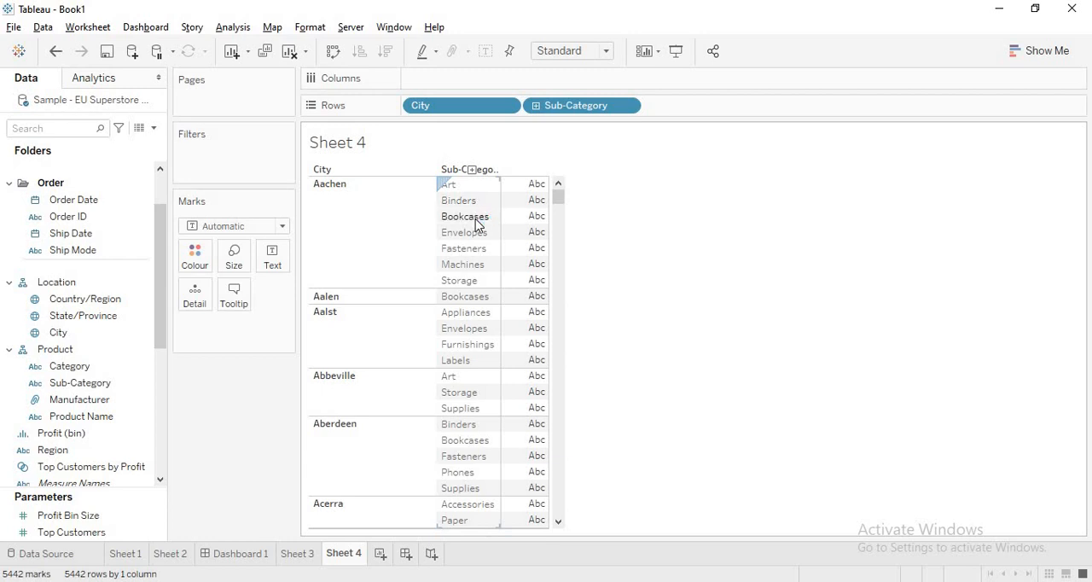
left_click(320, 214)
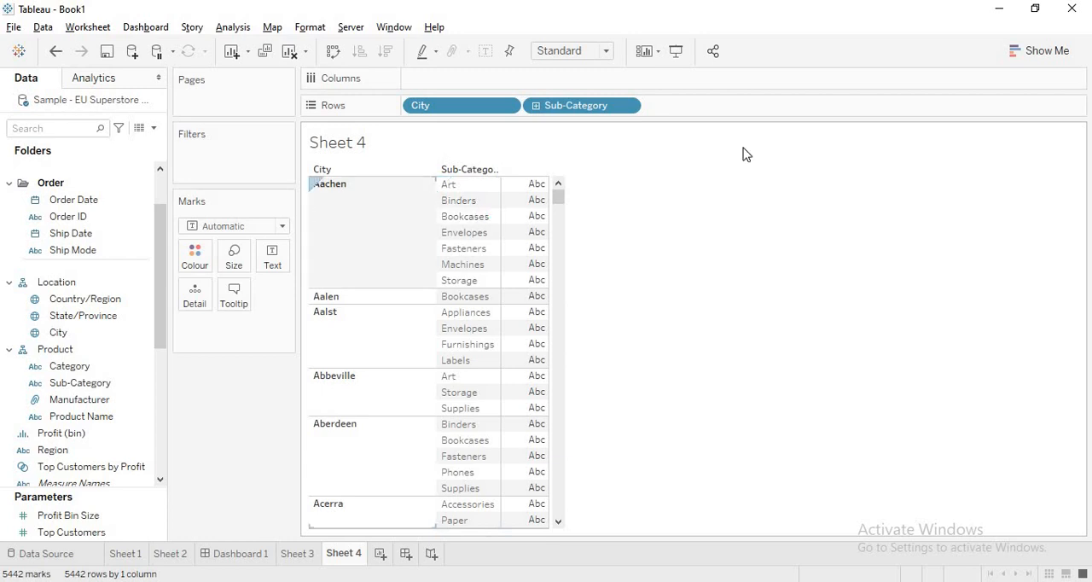
left_click(948, 198)
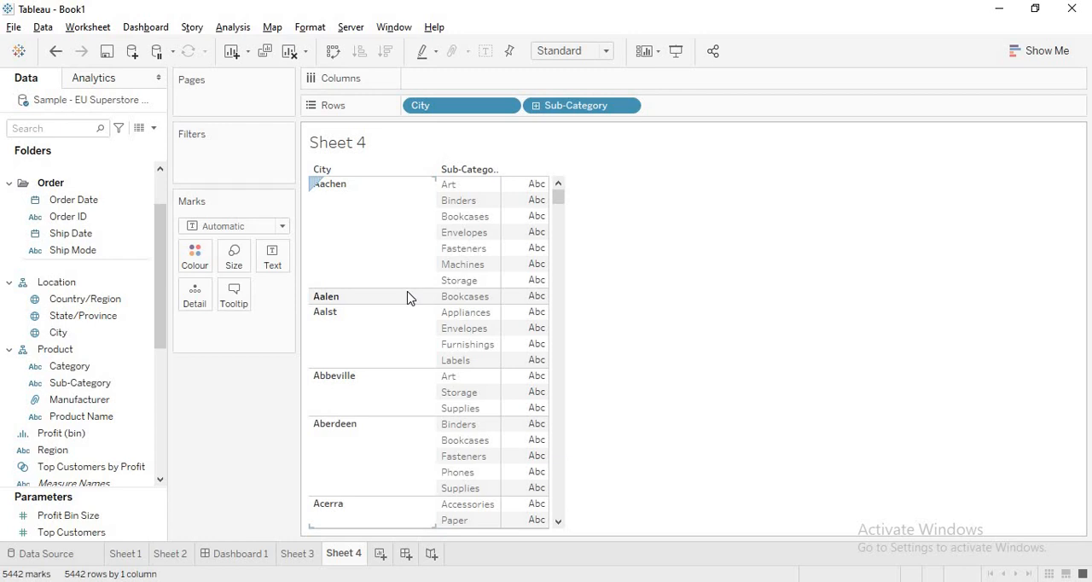
Step: Create a calculated field and begin its formula with a level of detail expression: { FIXED [City] :
left_click(231, 28)
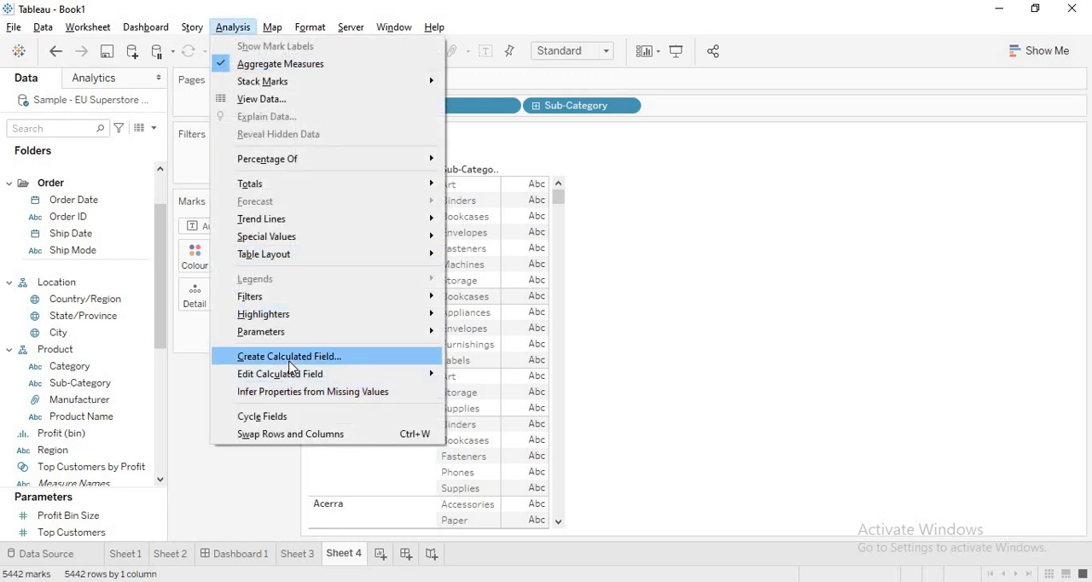
left_click(290, 357)
left_click(571, 341)
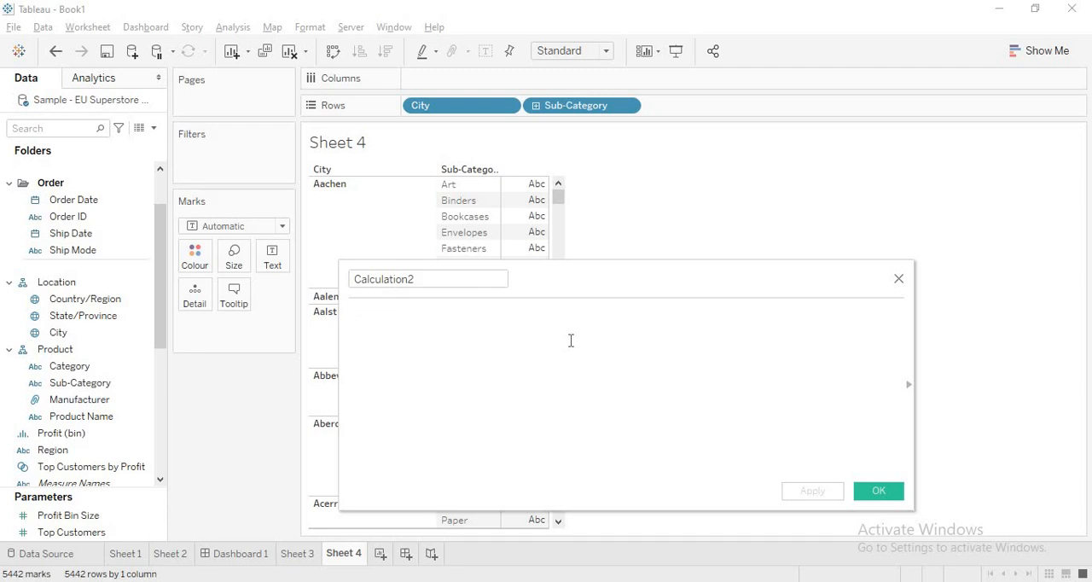
type("(")
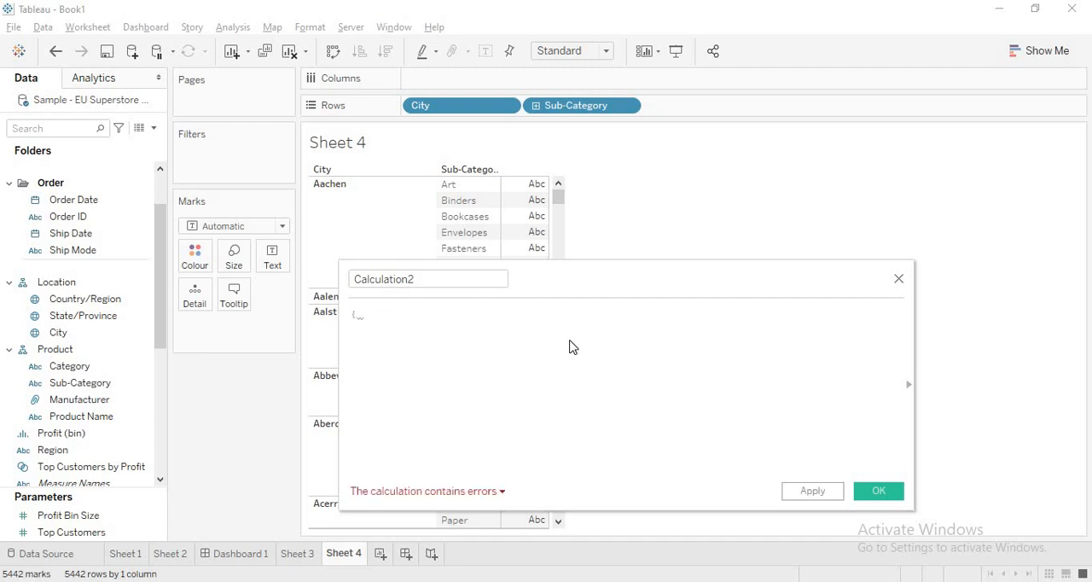
type(" fix")
key("Return")
type("city")
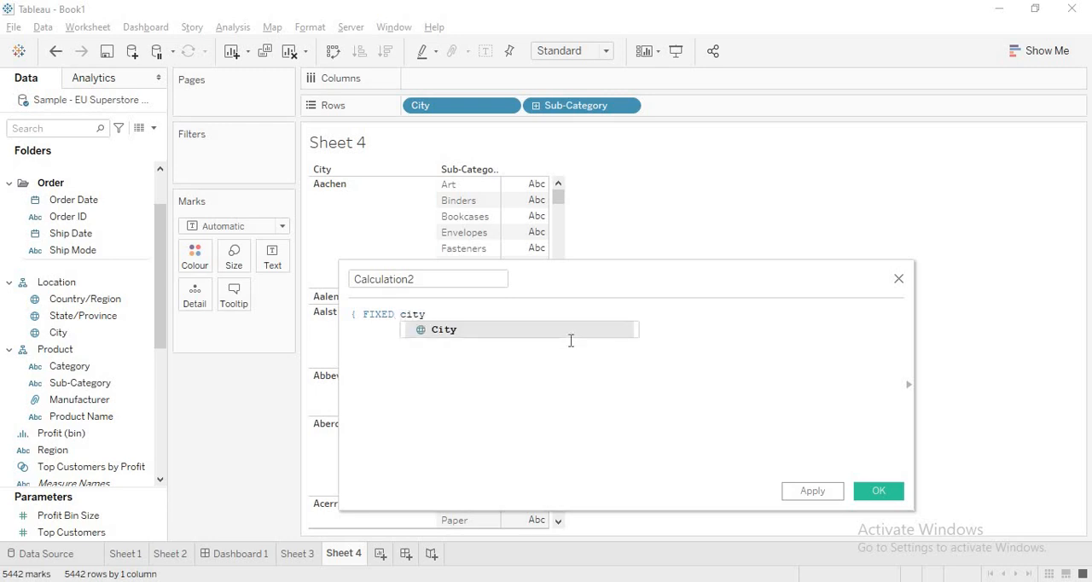
key("Return")
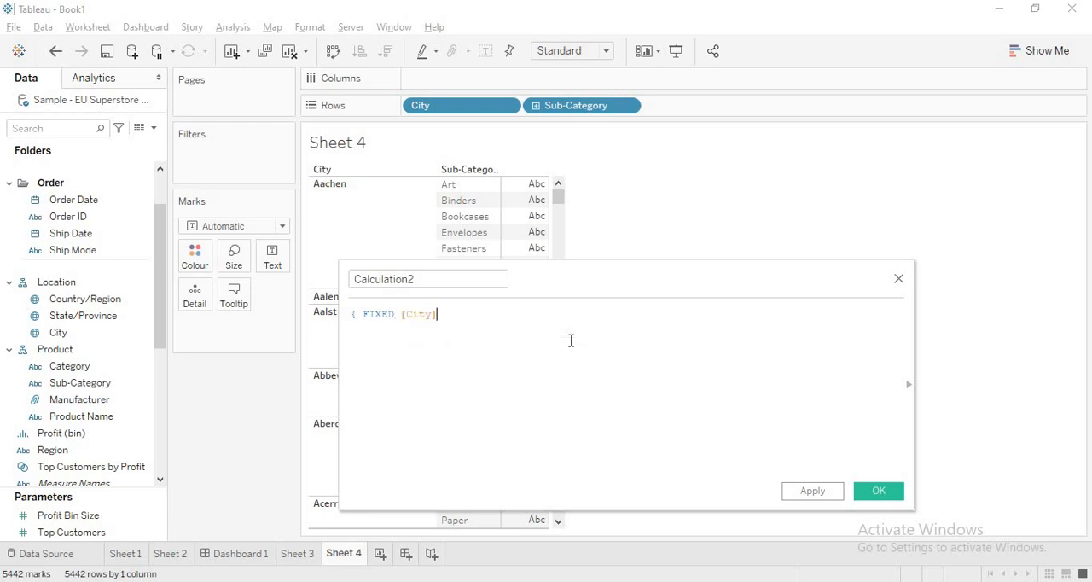
type(": Countd")
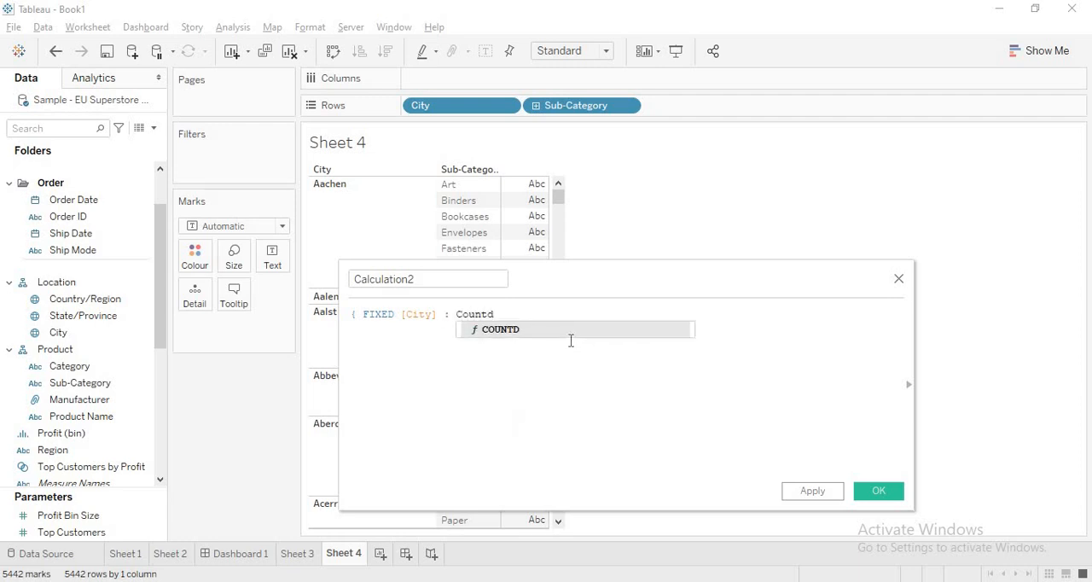
key("BackSpace")
key("BackSpace")
key("BackSpace")
key("BackSpace")
key("BackSpace")
key("BackSpace")
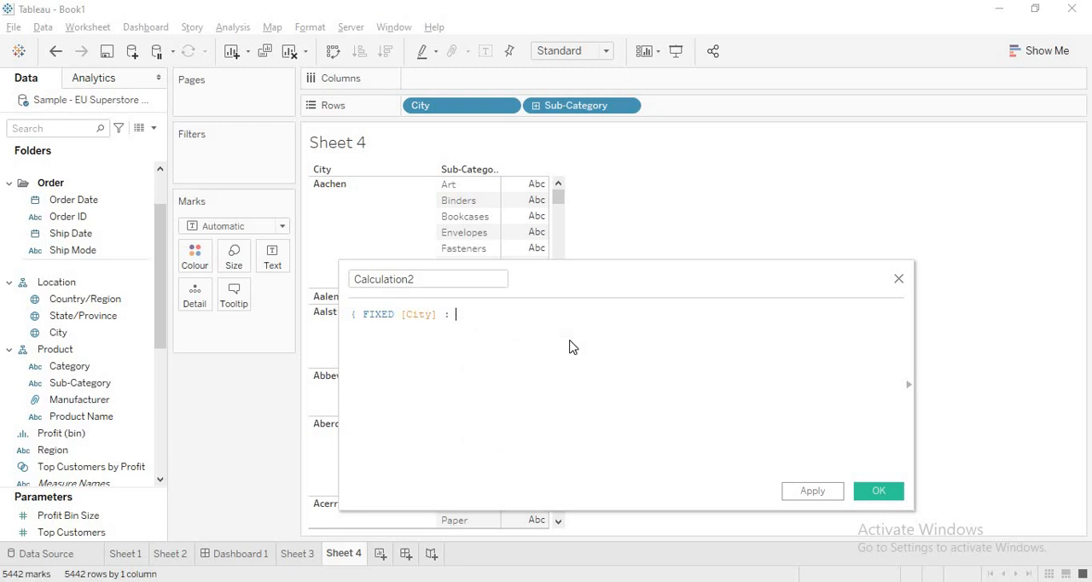
Step: Continue the formula with IF [Sub-Category] = 'Binders' Then 1 Else NUll End and close the expression with a curly brace
type("IF Sub")
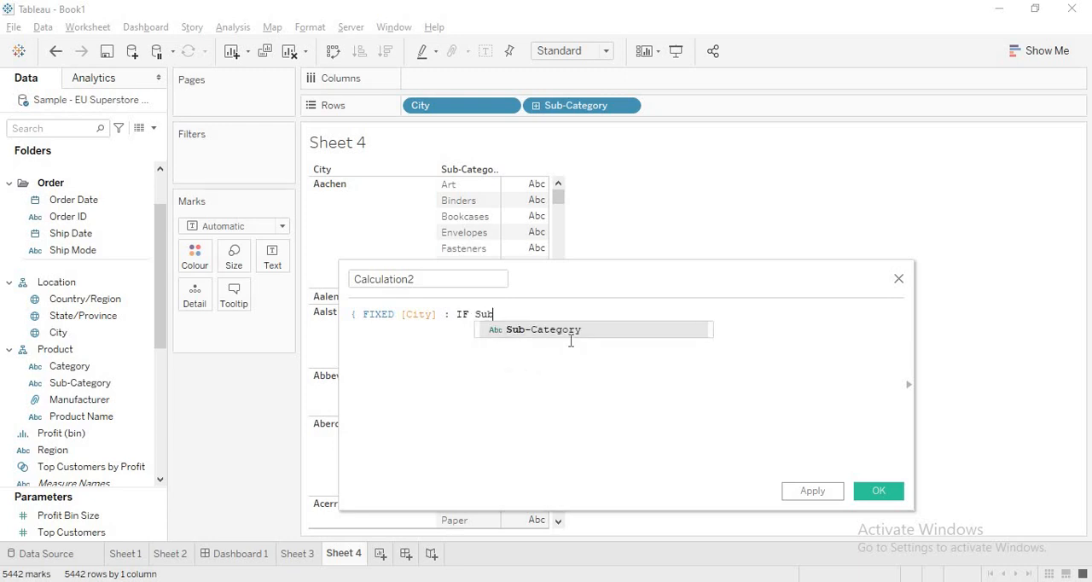
key("Return")
type("= ")
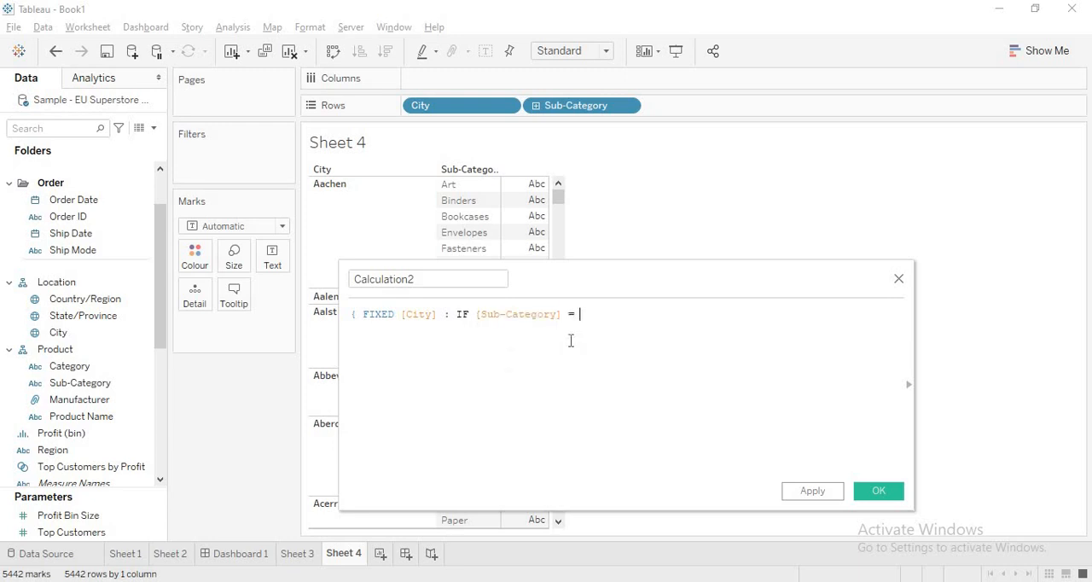
type("'Binders' Th")
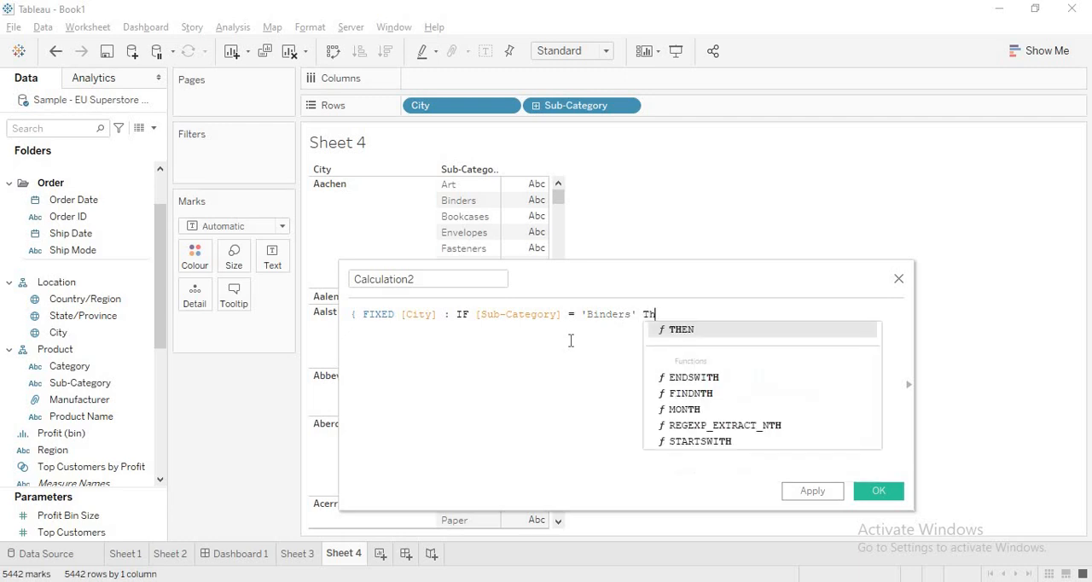
type("en 1")
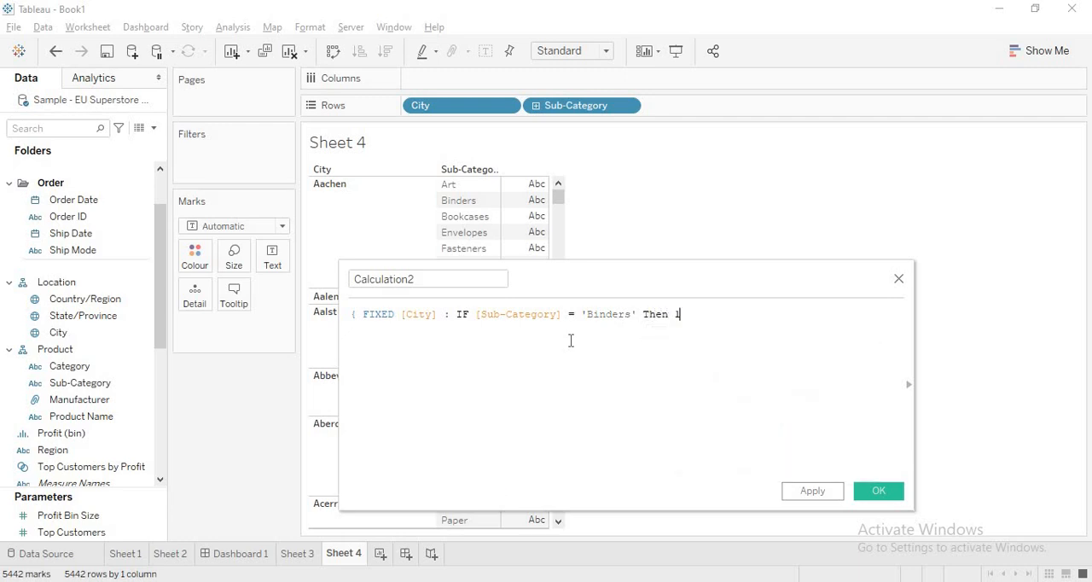
type(" Else NUll End")
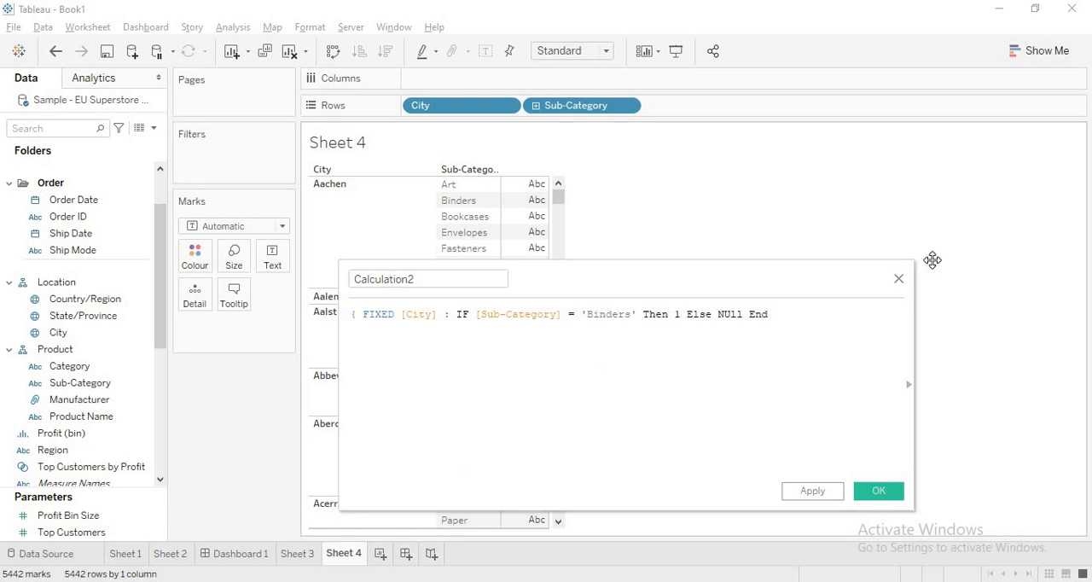
type(" }")
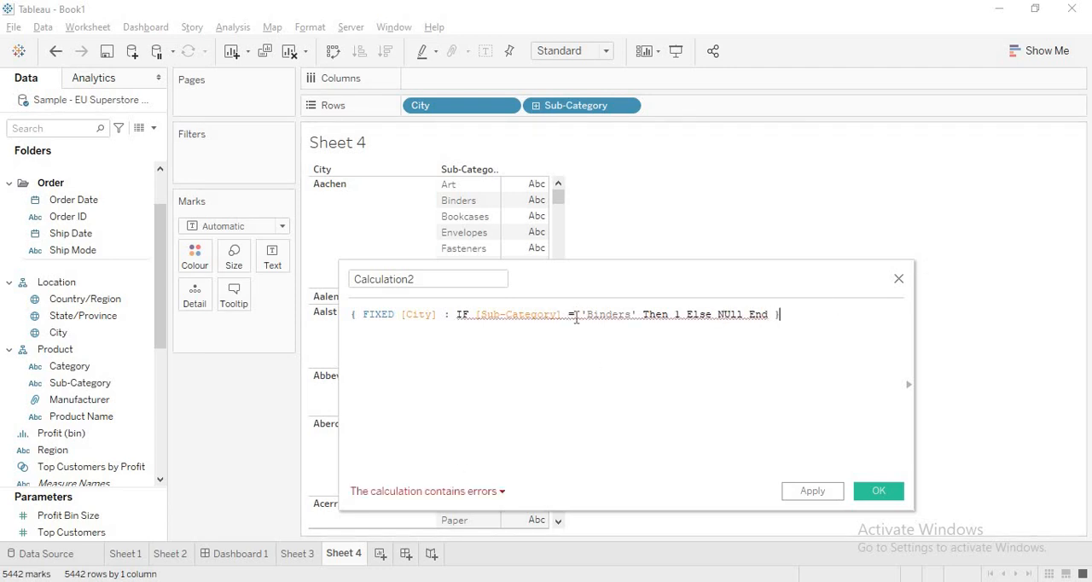
Step: Check the formula's error and wrap the whole IF statement in Countd( )
left_click(576, 317)
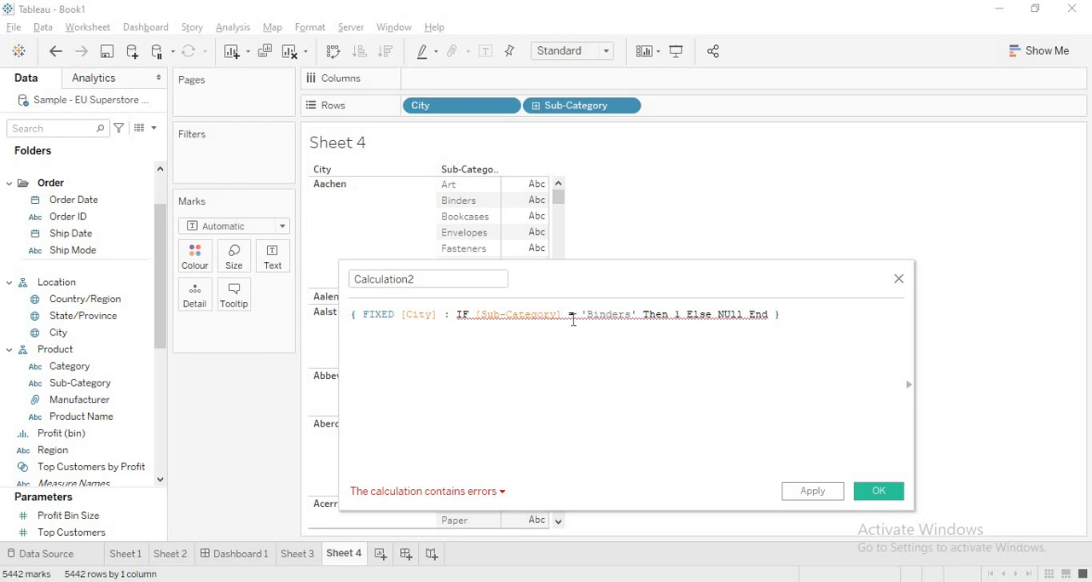
left_click(418, 501)
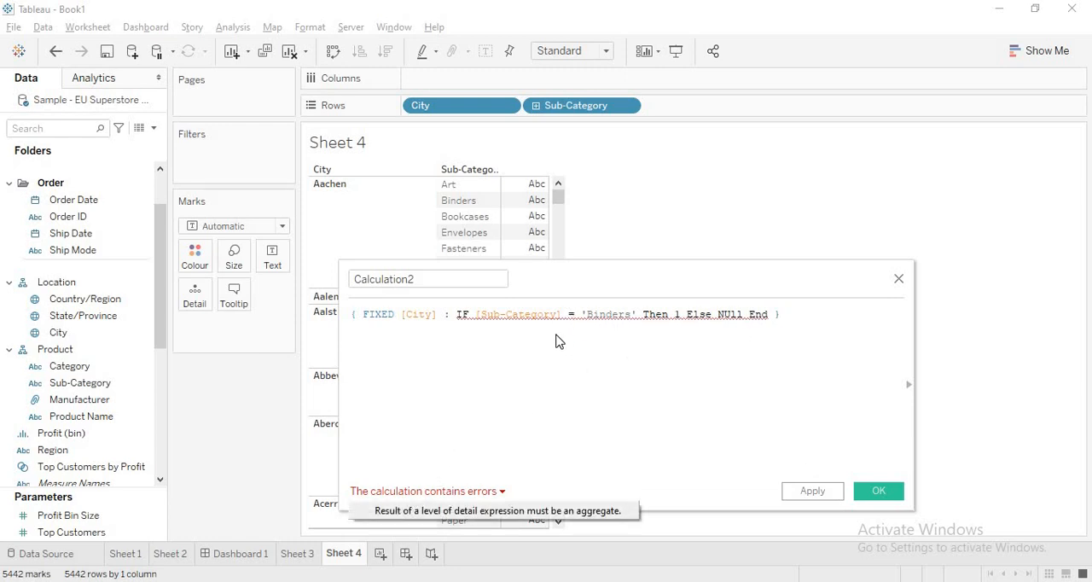
left_click(674, 315)
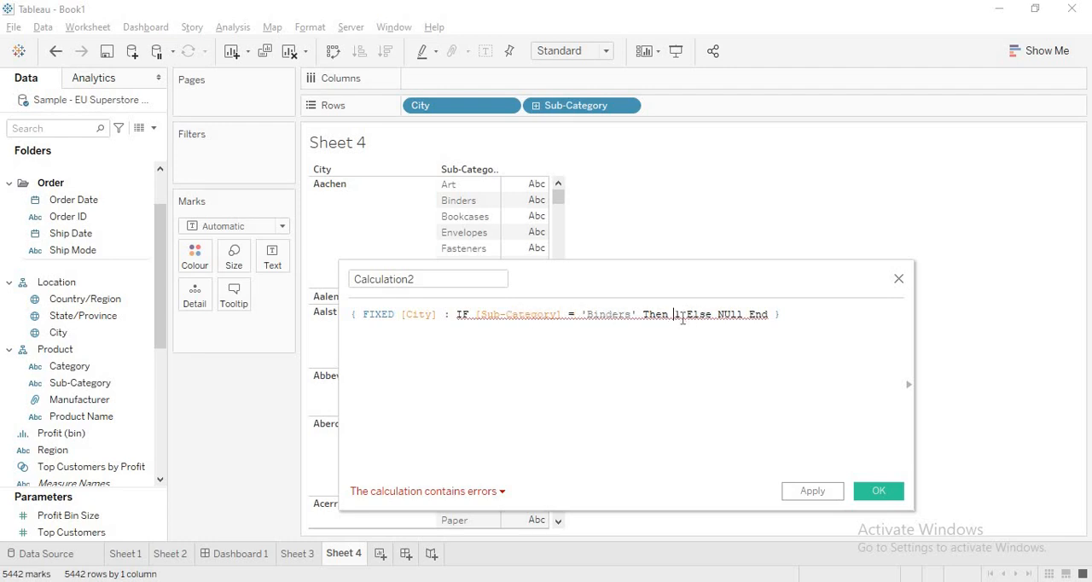
mouse_move(457, 314)
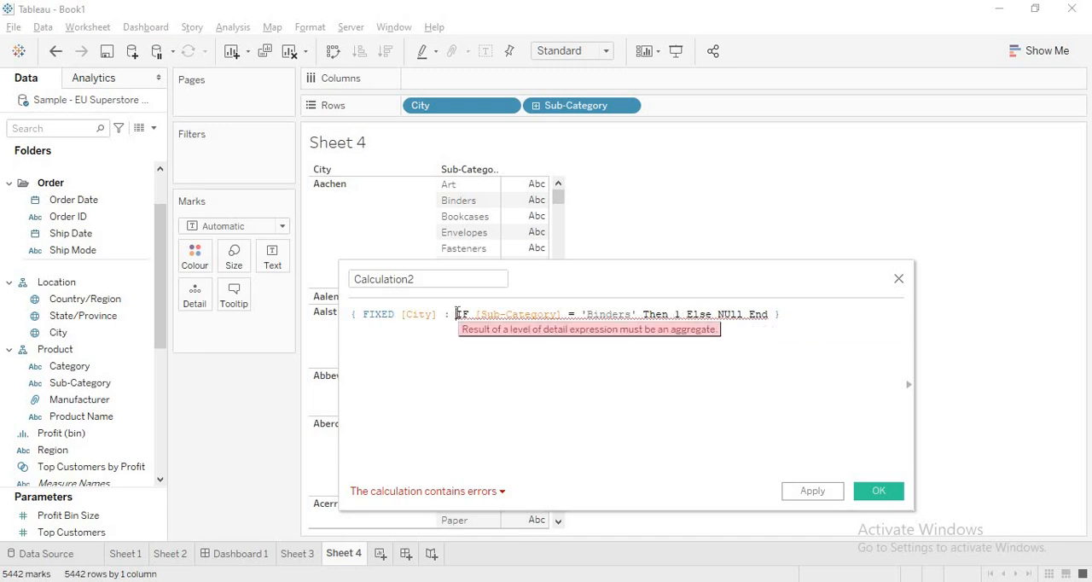
type("Countd")
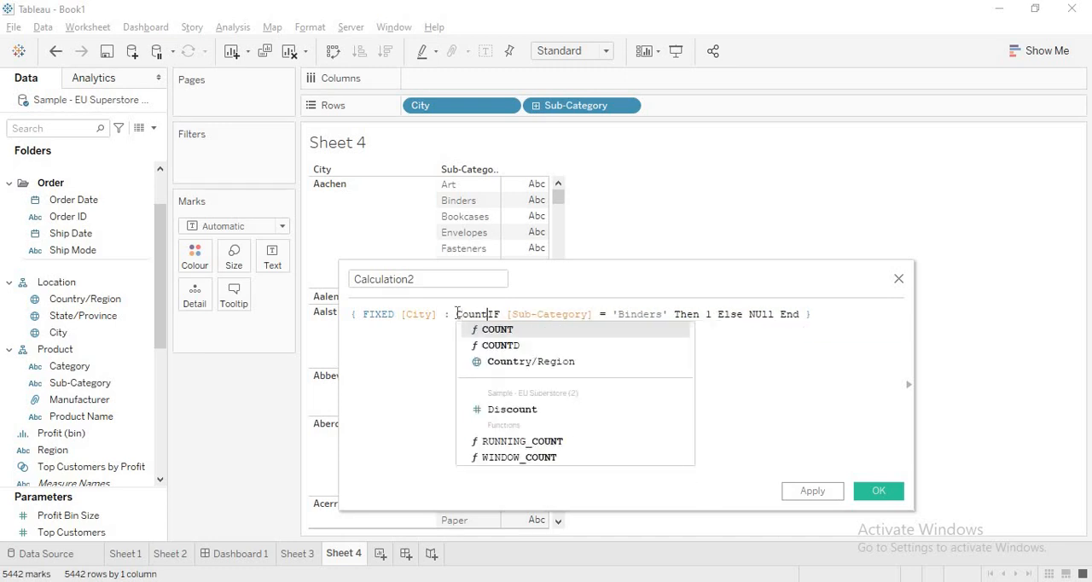
type("(")
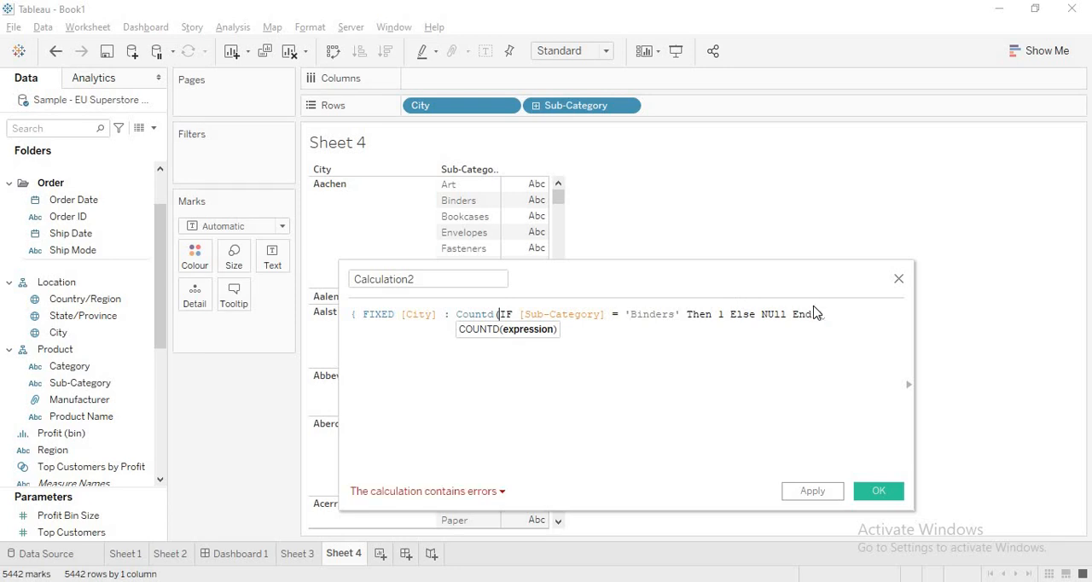
left_click(815, 314)
type(")")
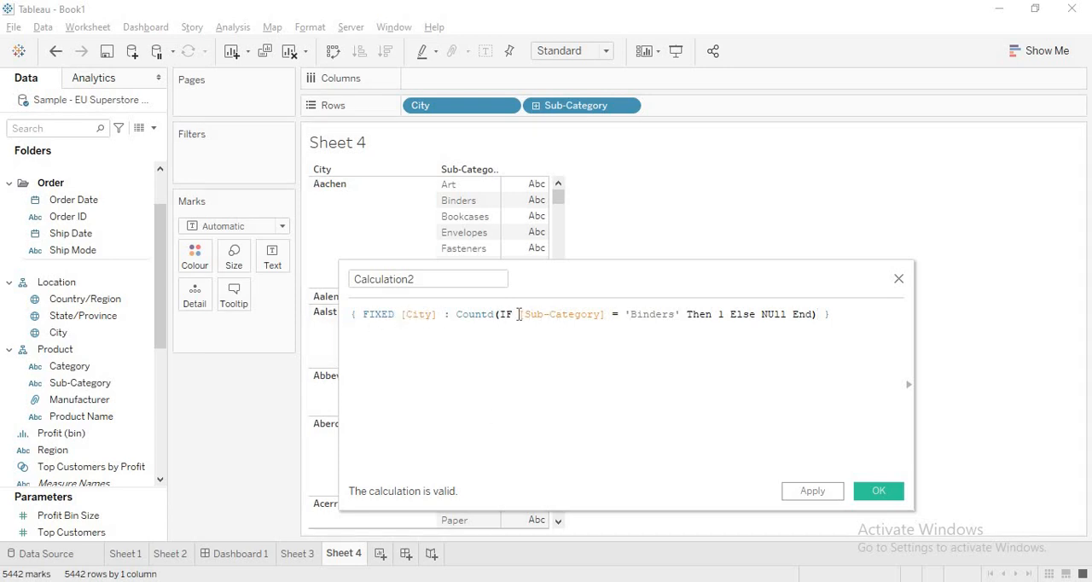
Step: Apply the calculation, show Calculation2 as text for each City and Sub-Category, and move the formula editor clear of the table
left_click_drag(521, 314, 782, 315)
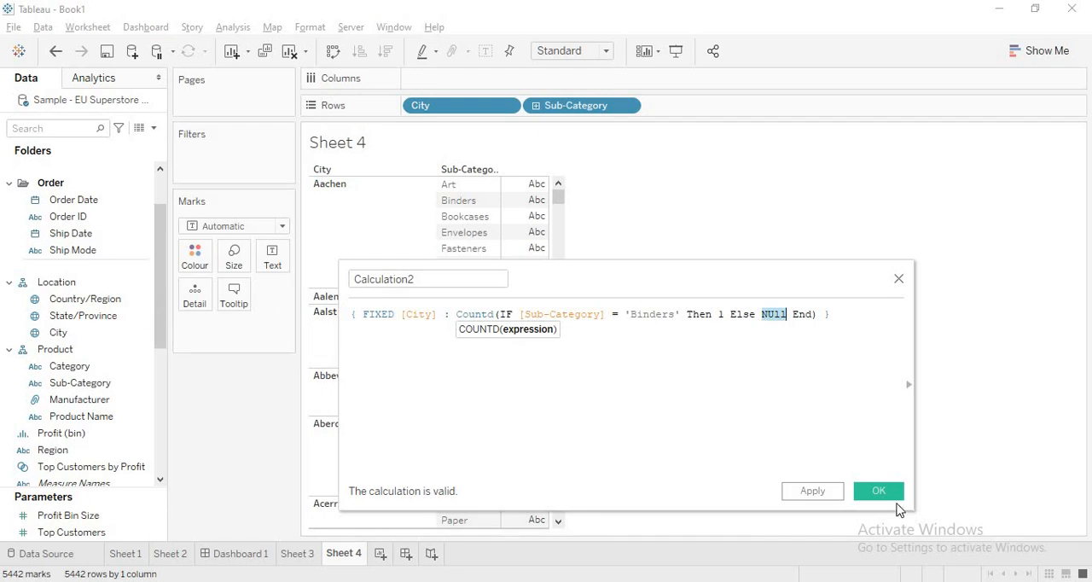
left_click(804, 494)
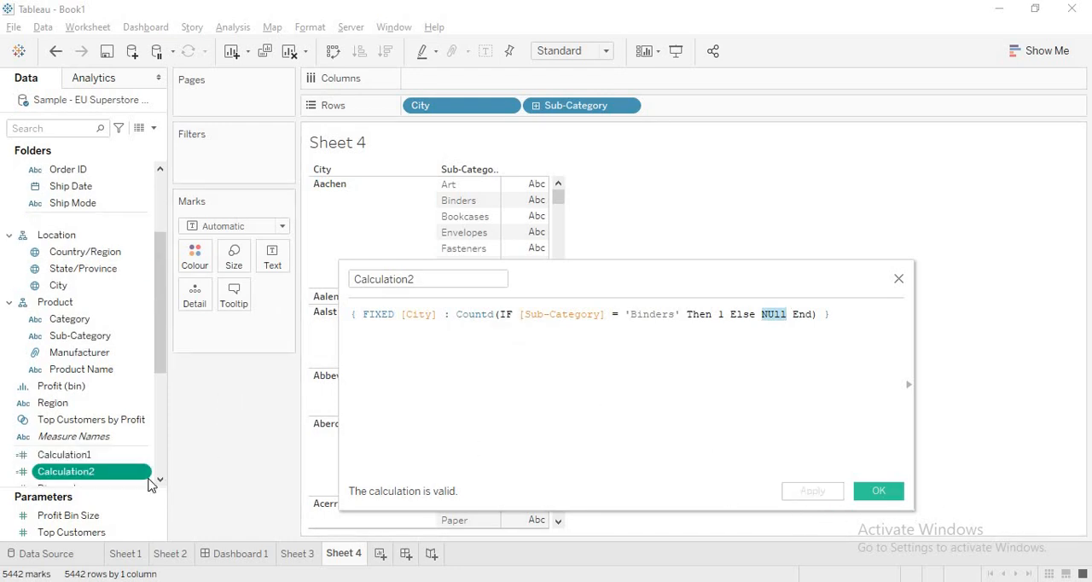
left_click_drag(76, 481, 273, 256)
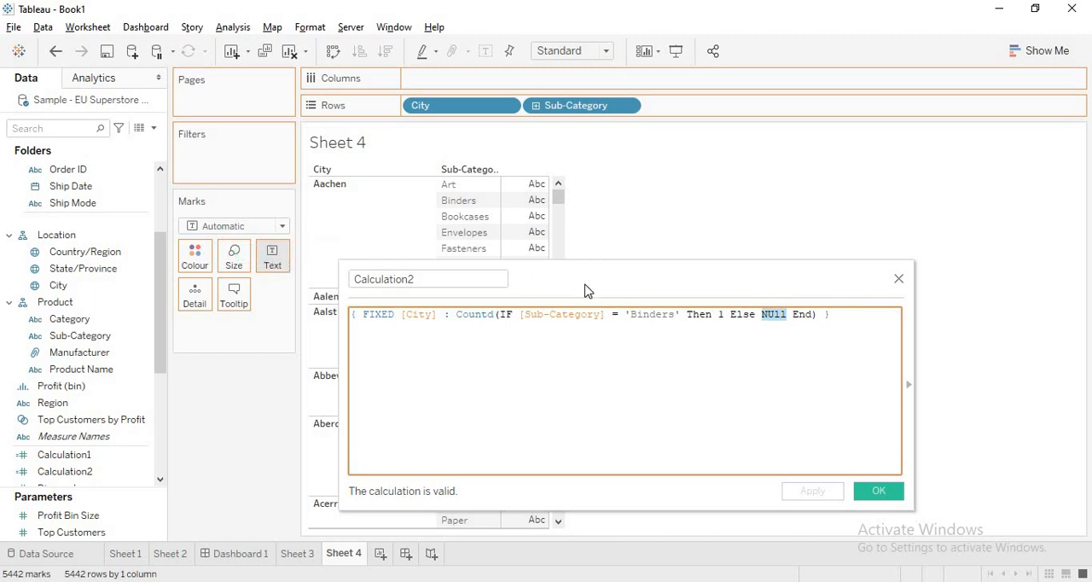
left_click_drag(563, 278, 828, 183)
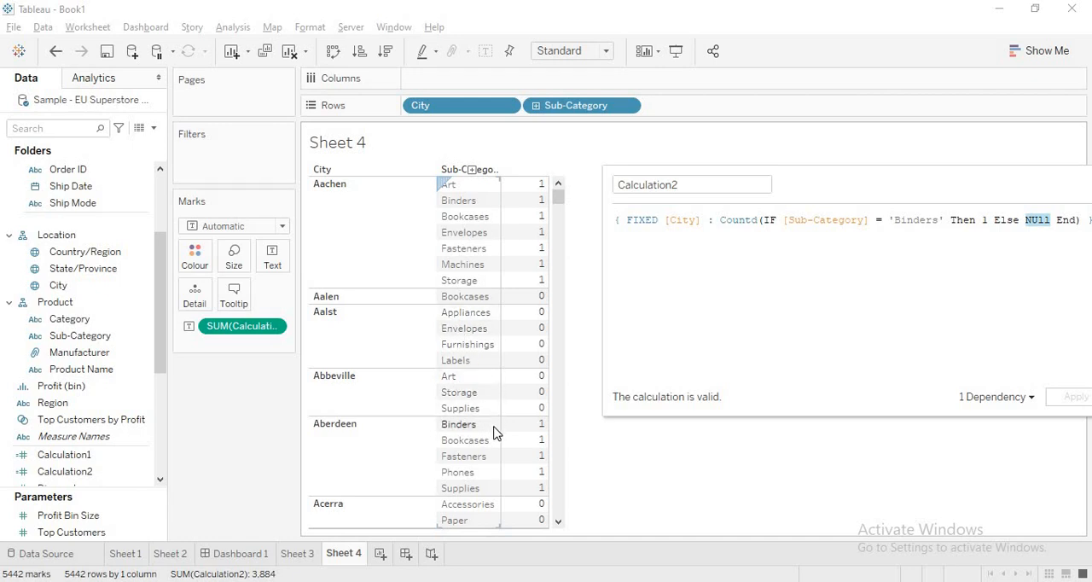
Step: Rename the Calculation2 field as Binders Only, apply the change and close the formula editor
left_click_drag(927, 195, 811, 159)
left_click(395, 140)
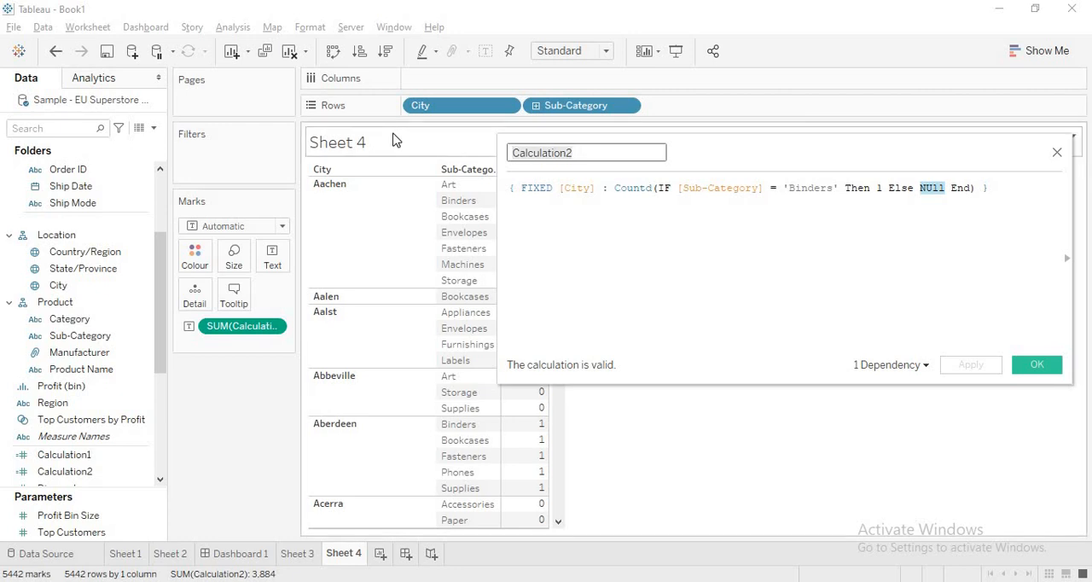
type("Binders Only")
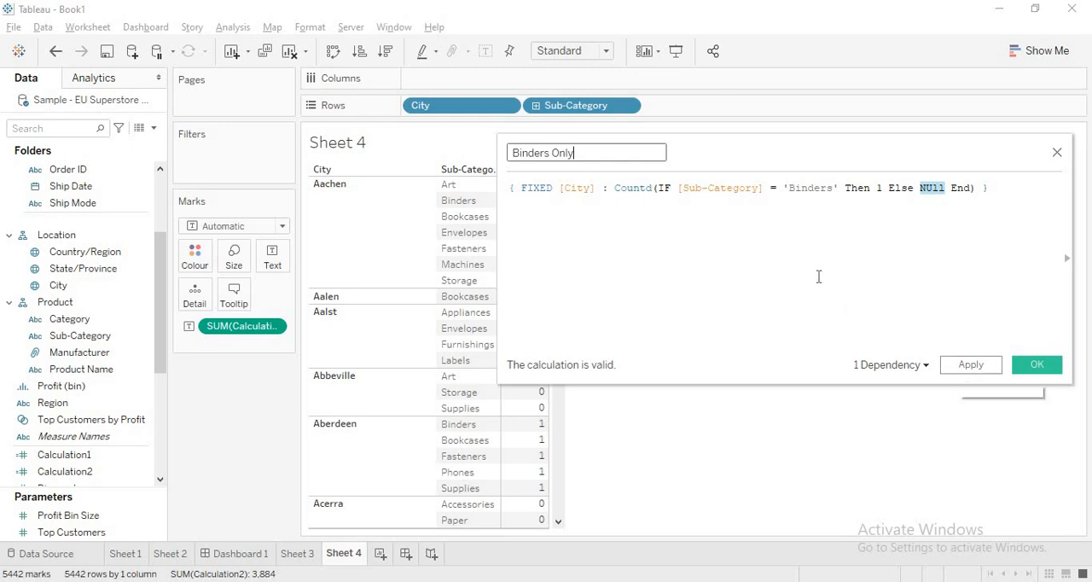
left_click(917, 241)
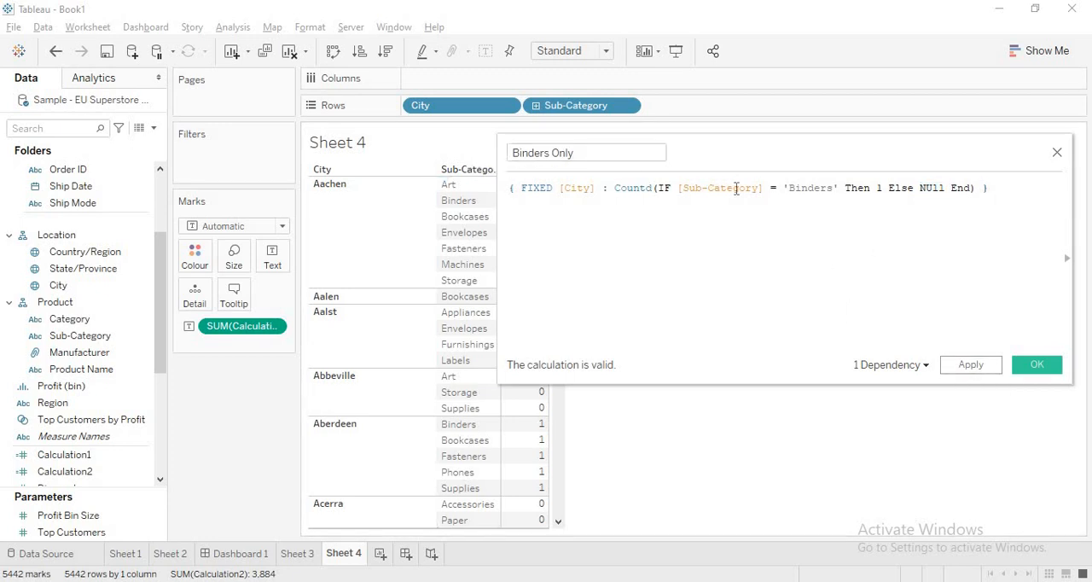
left_click(970, 365)
left_click(1037, 366)
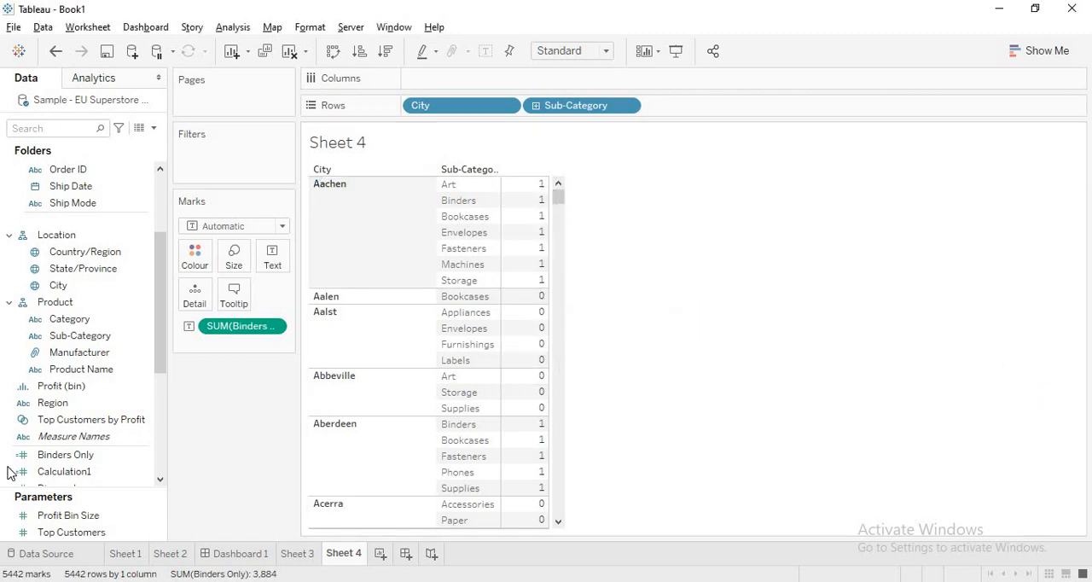
left_click(232, 27)
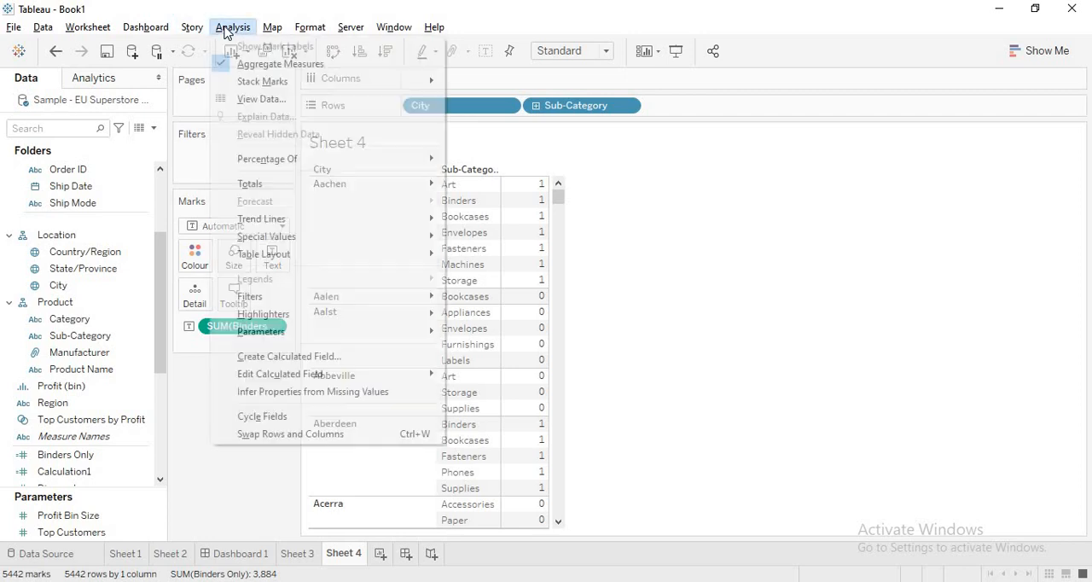
left_click(288, 357)
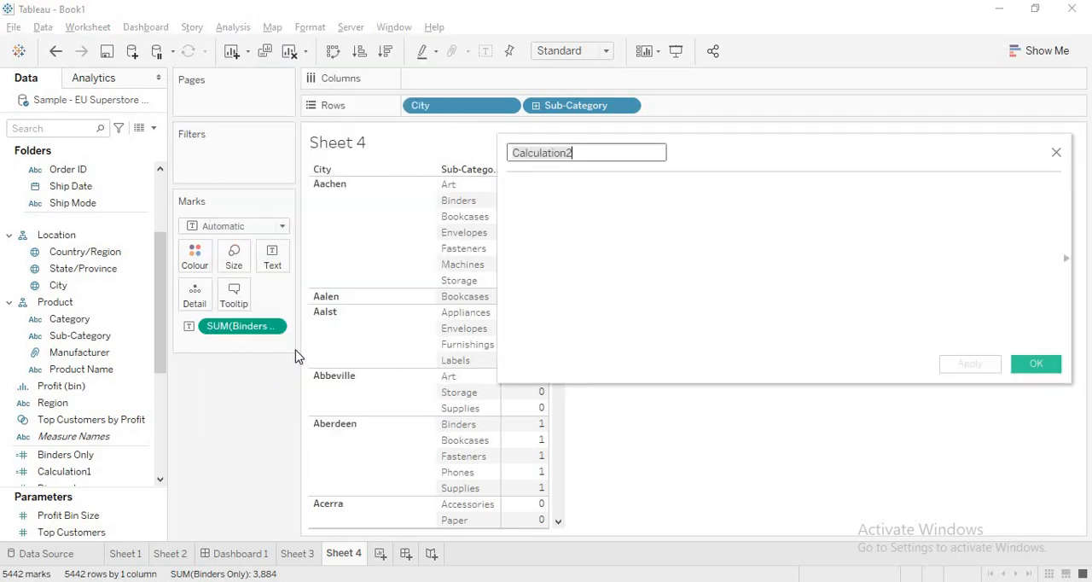
left_click(1057, 153)
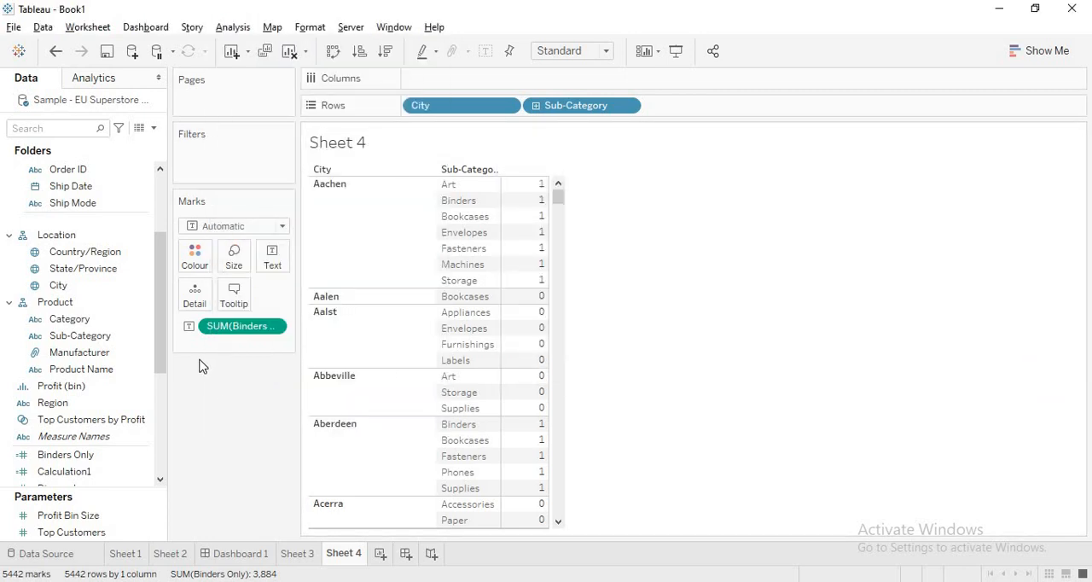
Step: Duplicate the Binders Only field, open the copy for editing and rename it Bookcases Only
left_click_drag(166, 310, 156, 268)
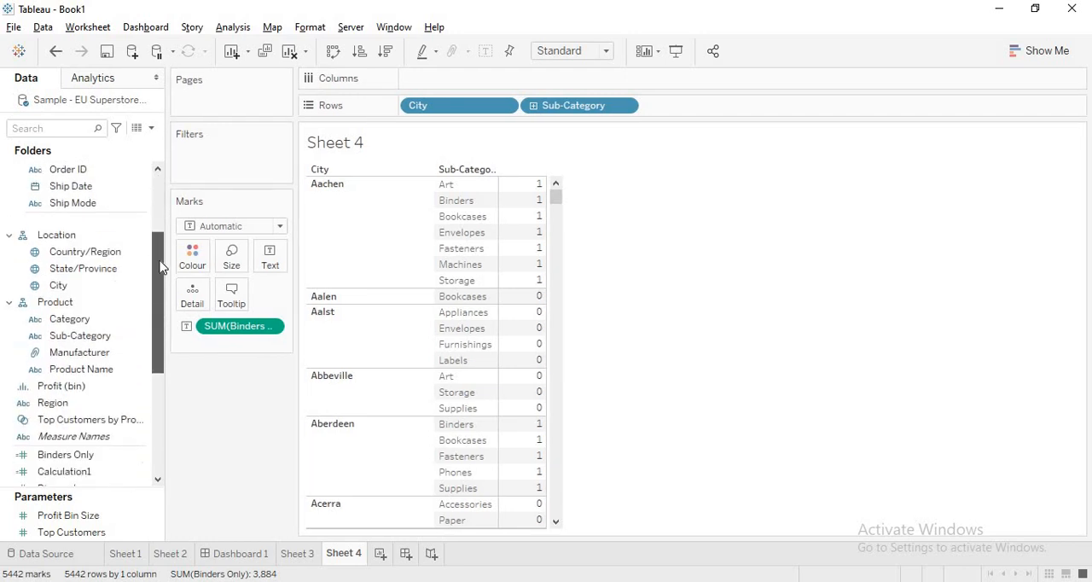
left_click(58, 439)
left_click(59, 455)
right_click(60, 455)
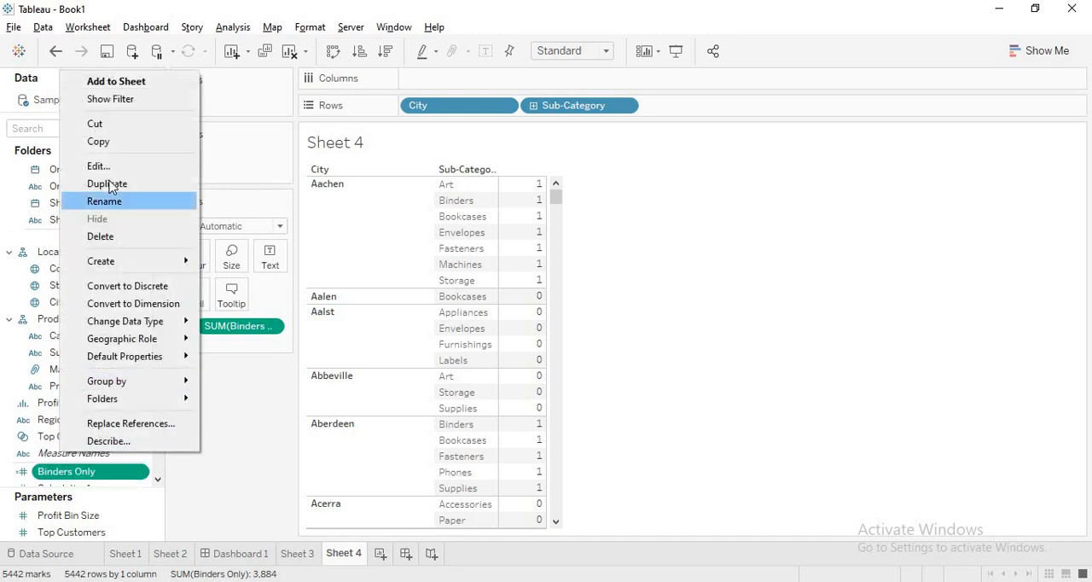
left_click(109, 185)
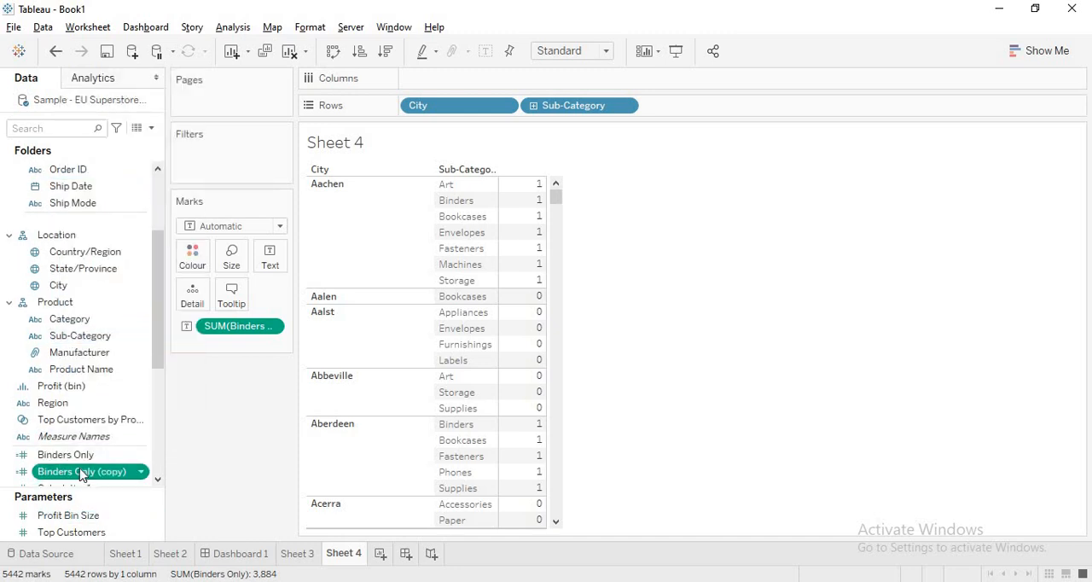
right_click(81, 471)
left_click(116, 182)
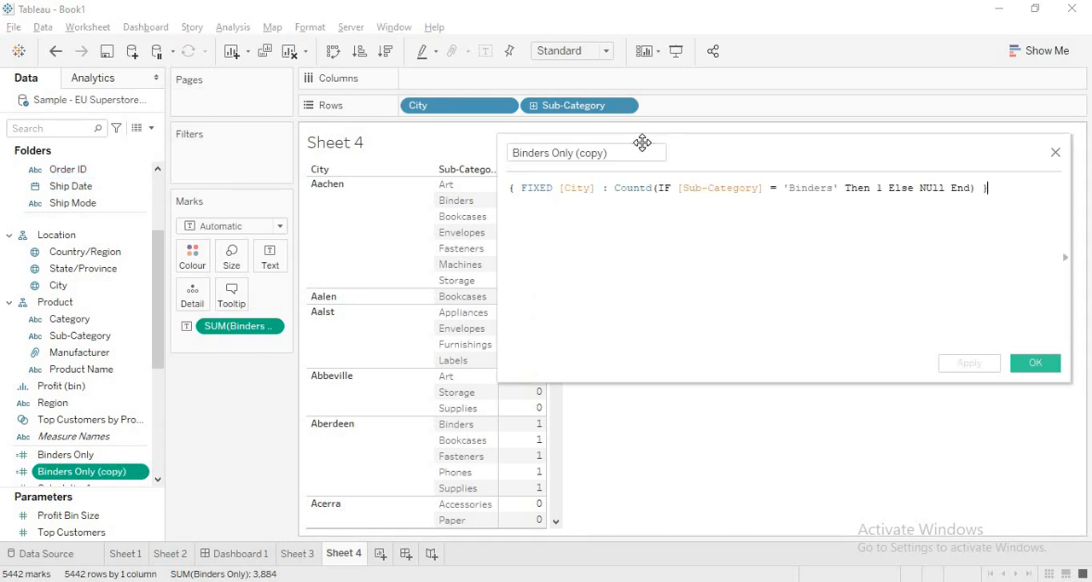
left_click_drag(634, 154, 393, 147)
type("Bookcases Only")
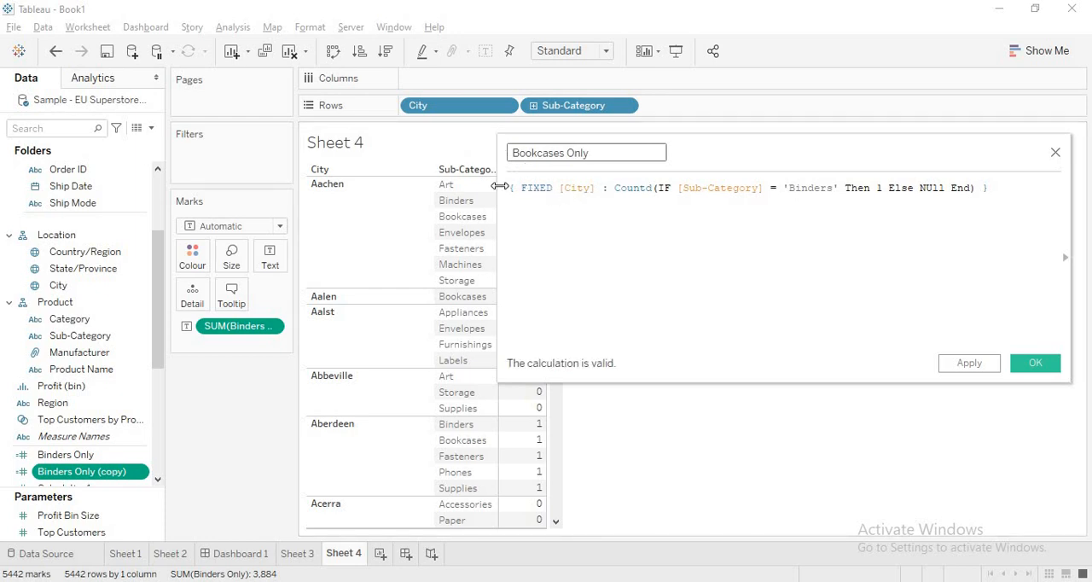
Step: Replace 'Binders' with 'Bookcases' in the Bookcases Only formula, then apply and save the calculation
left_click(833, 187)
key("BackSpace")
key("BackSpace")
key("BackSpace")
key("BackSpace")
key("BackSpace")
key("BackSpace")
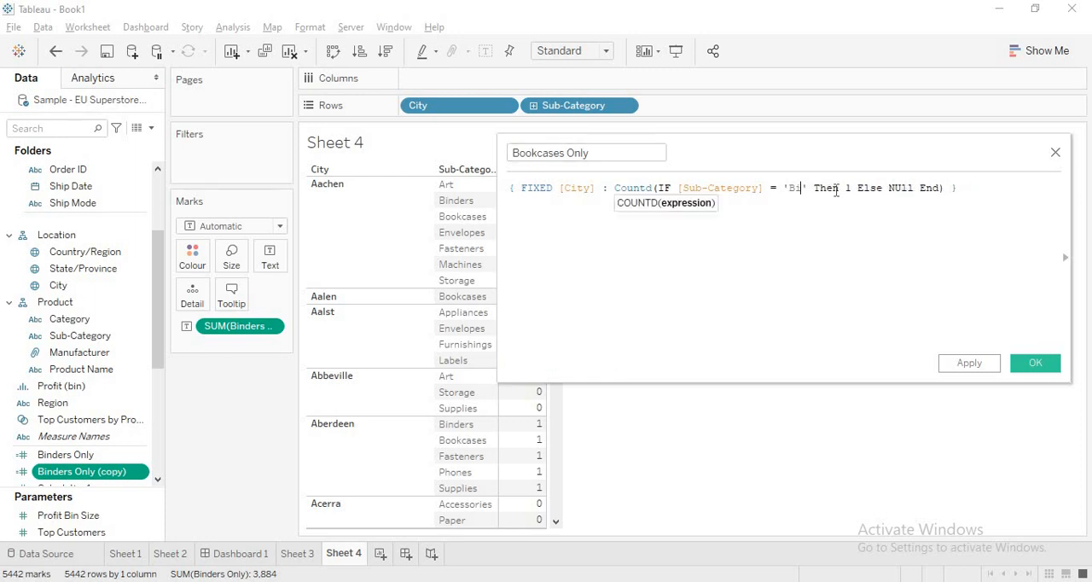
type("ookcases")
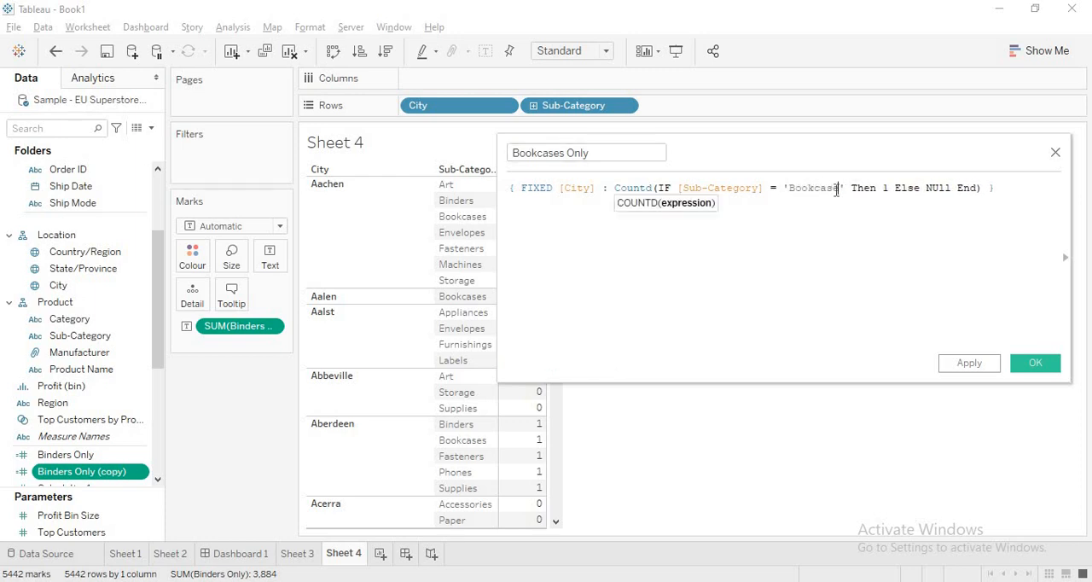
left_click(1011, 223)
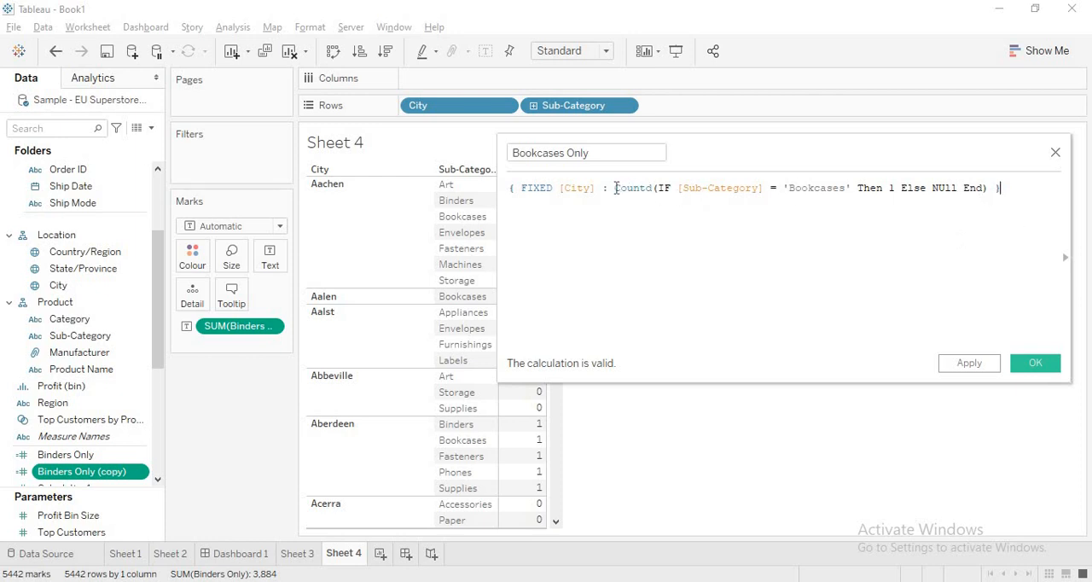
left_click_drag(615, 188, 651, 190)
left_click(969, 365)
left_click(1029, 367)
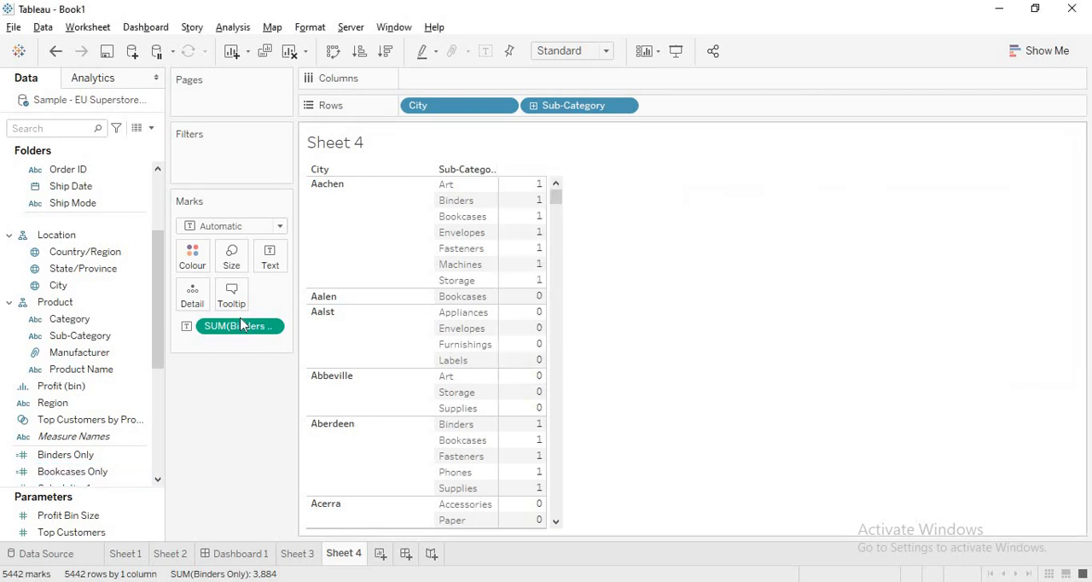
Step: Add Bookcases Only to the table as a second measure column beside Binders Only
left_click(83, 252)
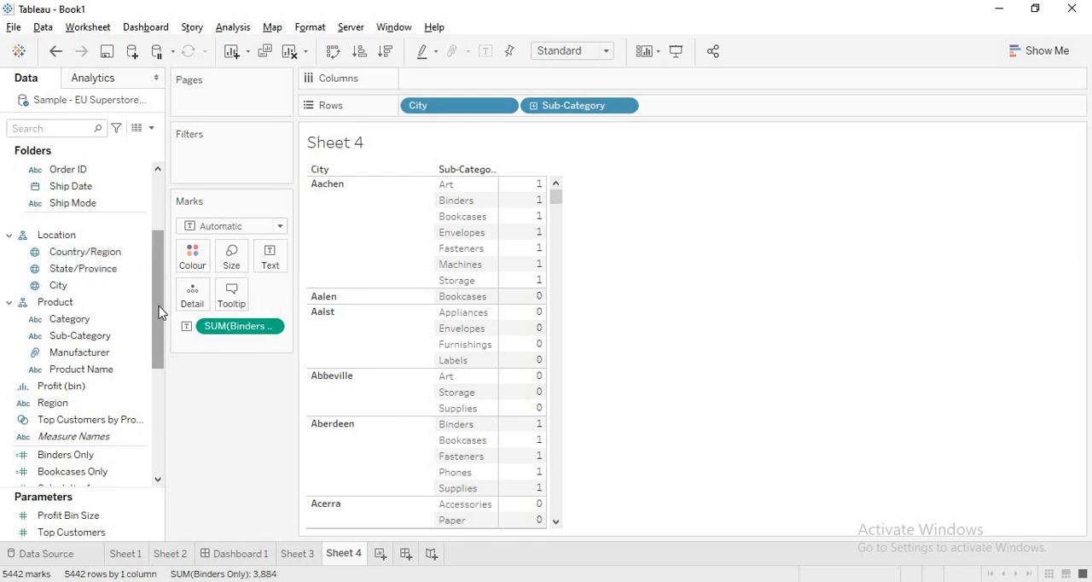
left_click_drag(159, 312, 159, 339)
left_click_drag(73, 419, 505, 267)
left_click(508, 265)
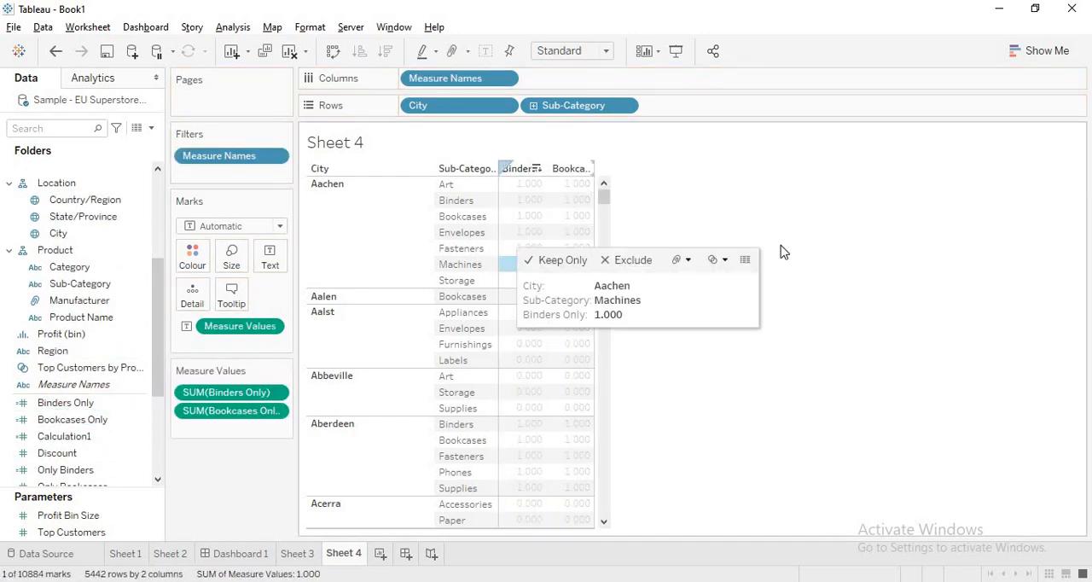
left_click(863, 264)
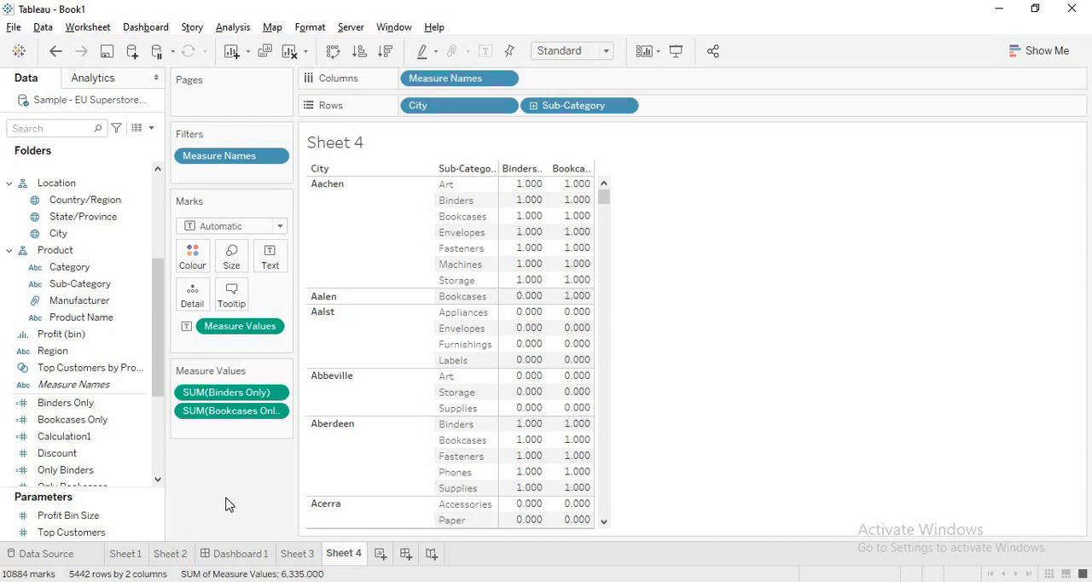
Step: Create a set from the City field and name it City With Binders
right_click(85, 236)
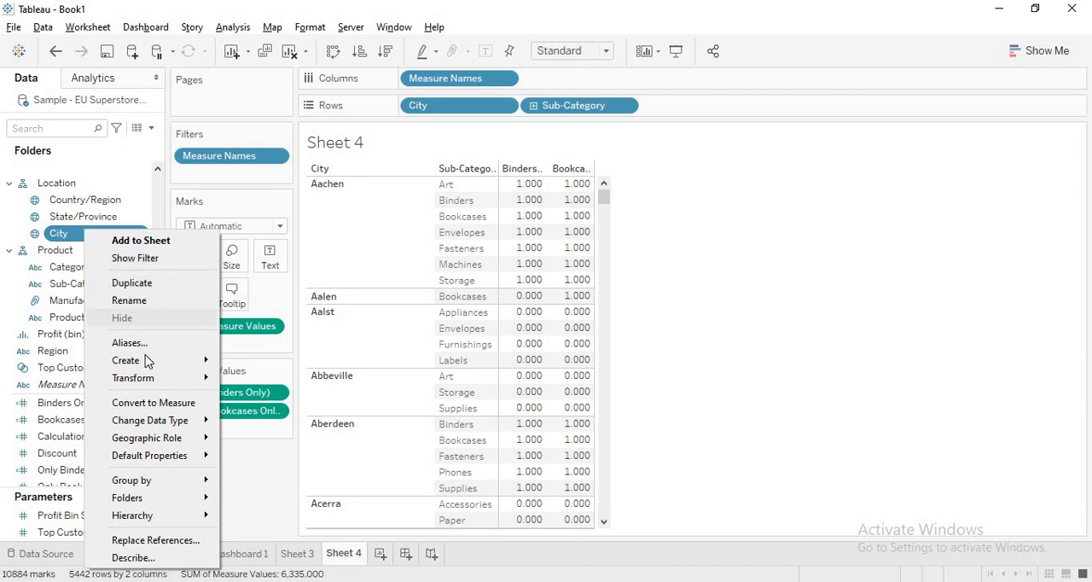
mouse_move(146, 361)
left_click(290, 405)
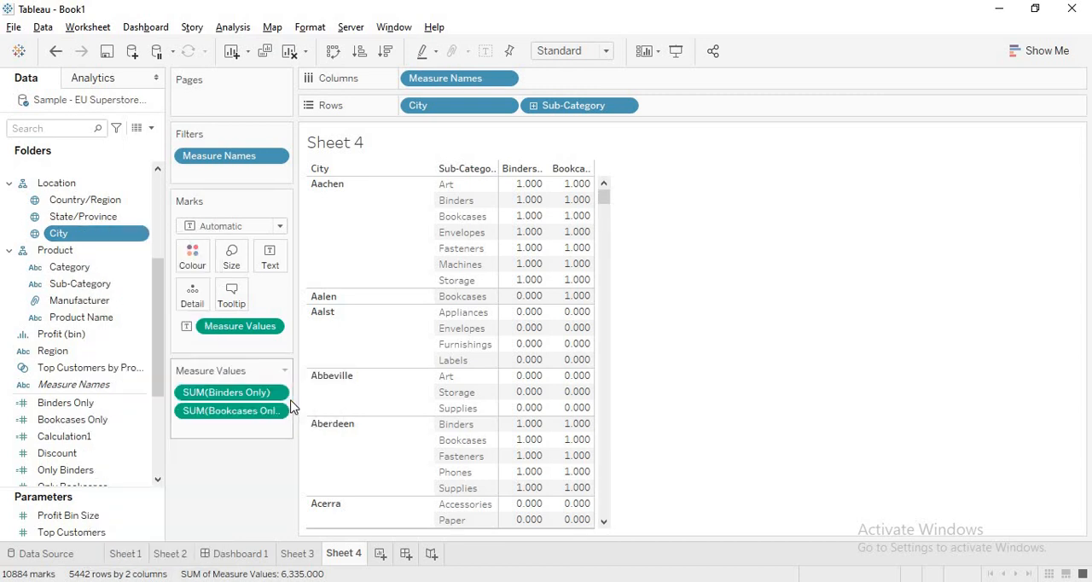
left_click(456, 98)
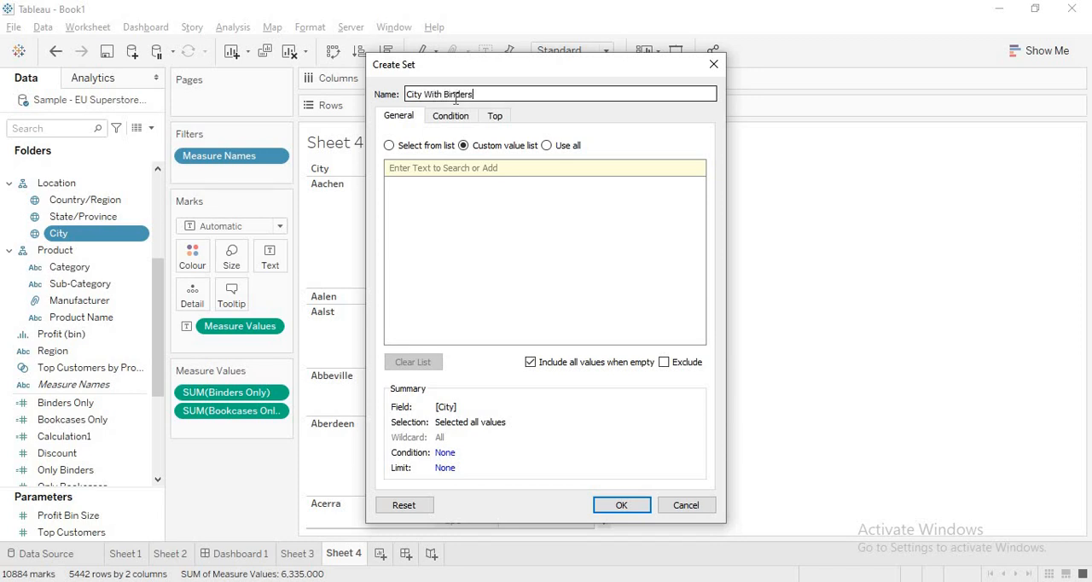
Step: Define the set's condition by the formula SUM([Binders Only]) = 1 and save the set
left_click(452, 117)
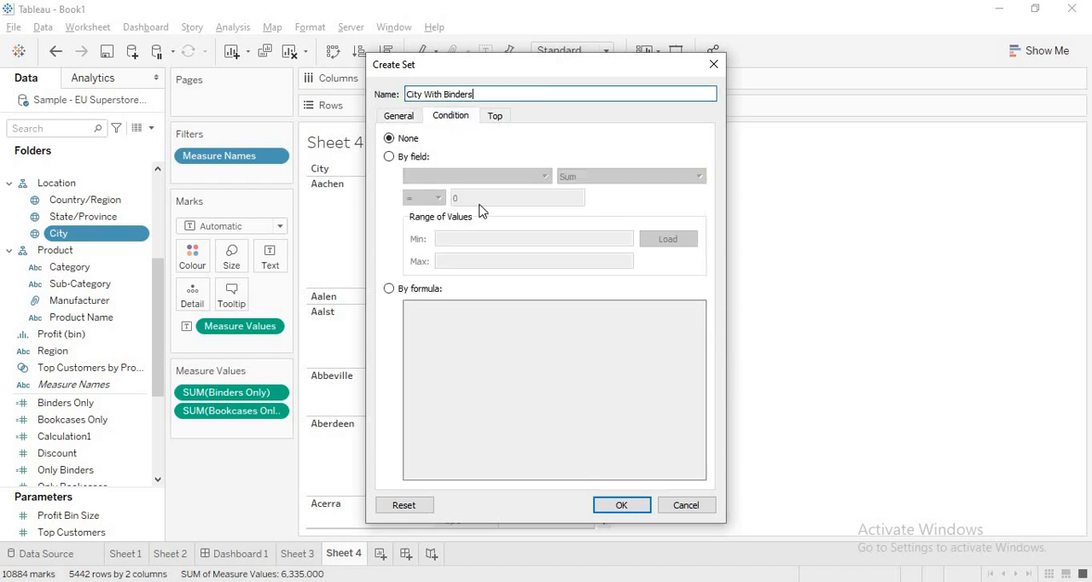
left_click(390, 289)
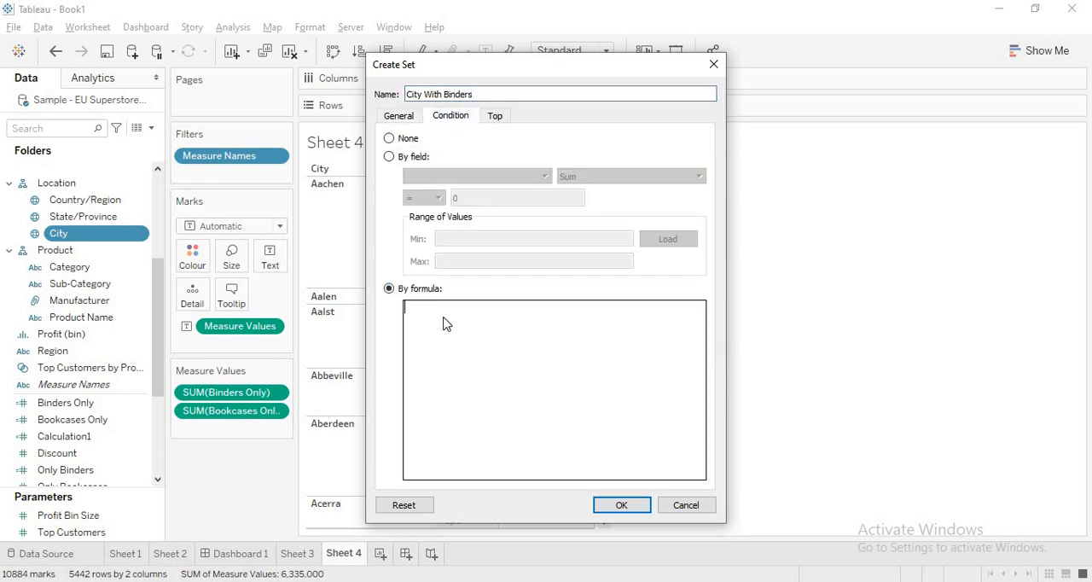
type("N")
key("BackSpace")
type("SUM(4")
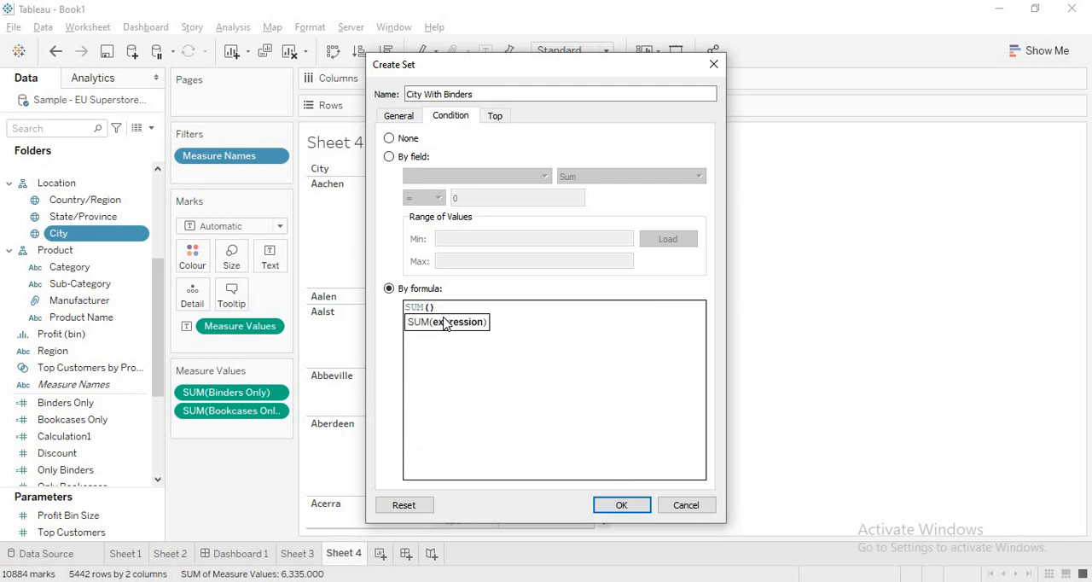
type("Bin")
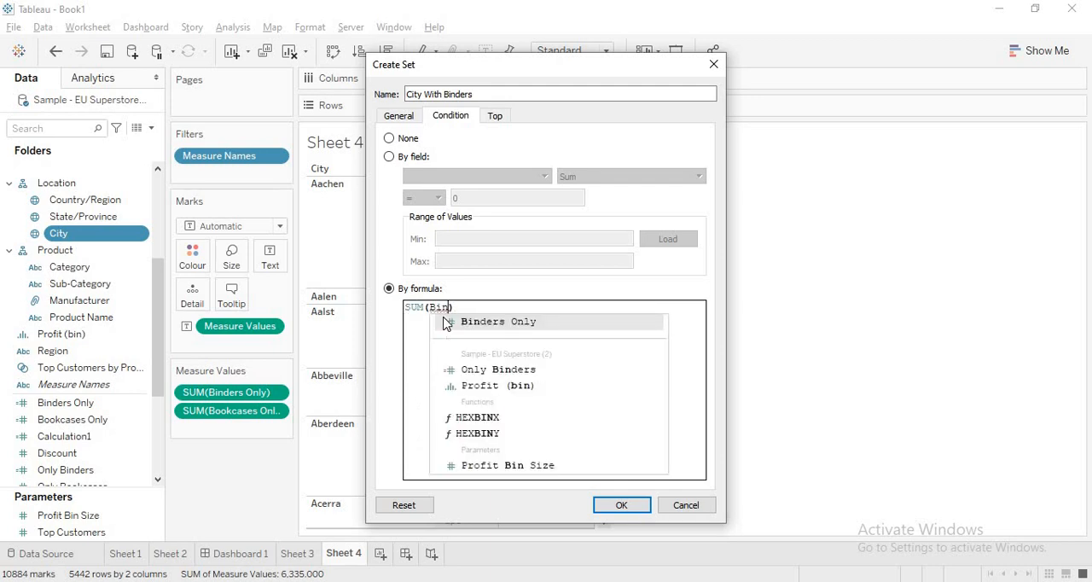
left_click(443, 322)
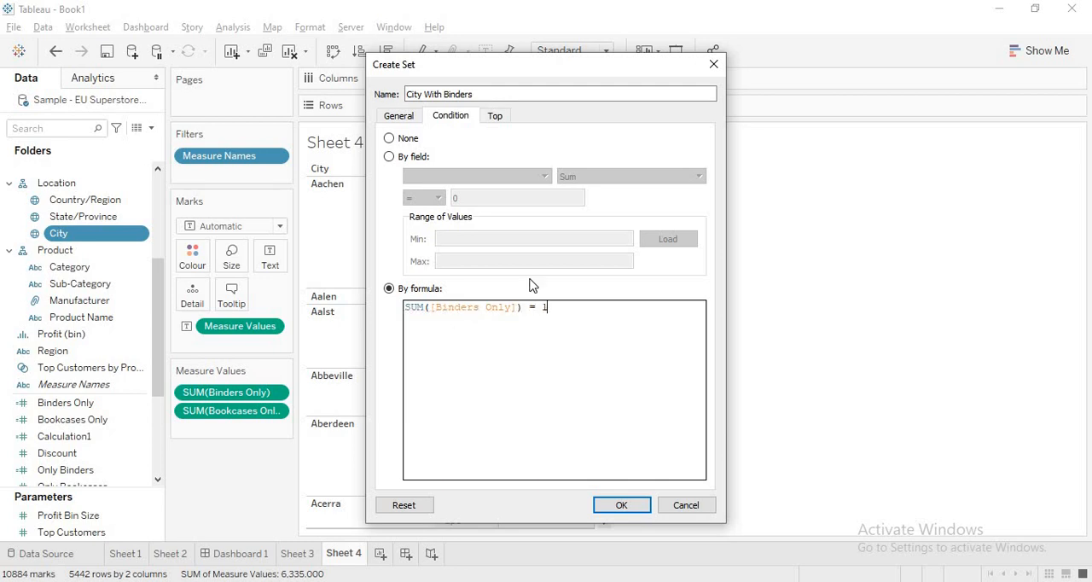
left_click_drag(628, 72, 928, 73)
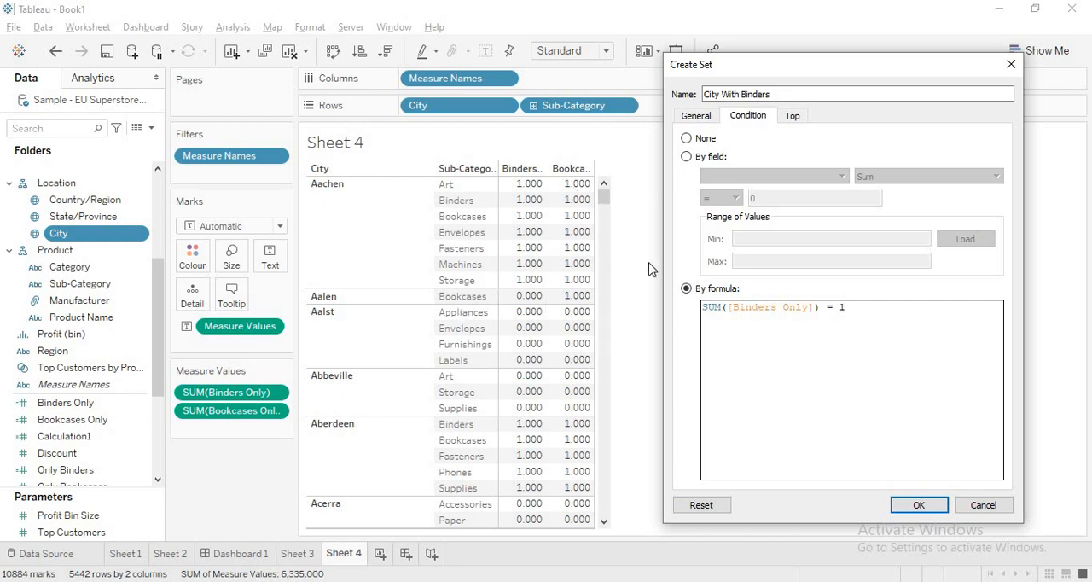
left_click(867, 304)
left_click_drag(707, 297, 664, 299)
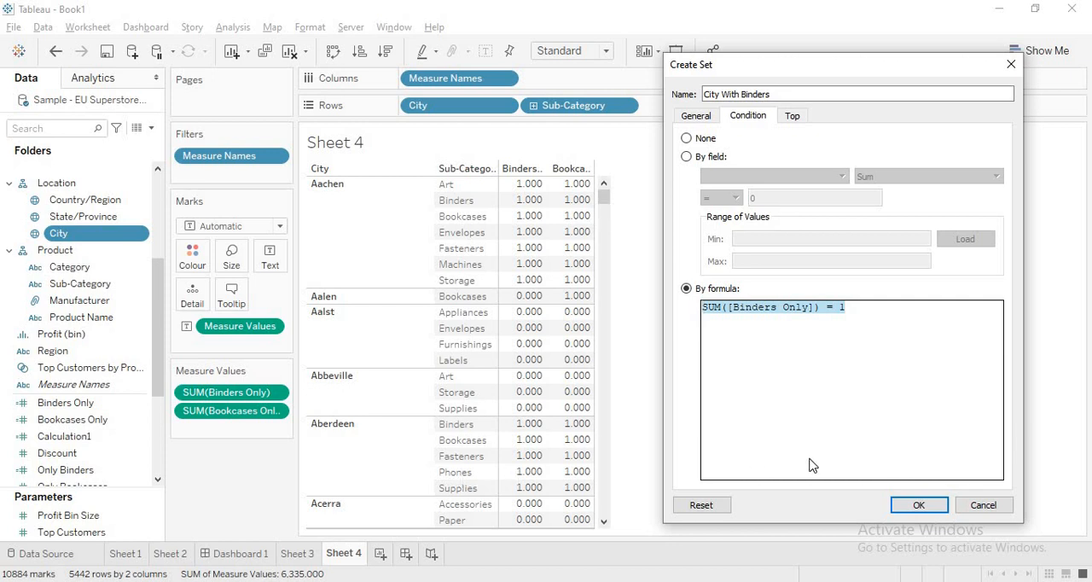
left_click(920, 506)
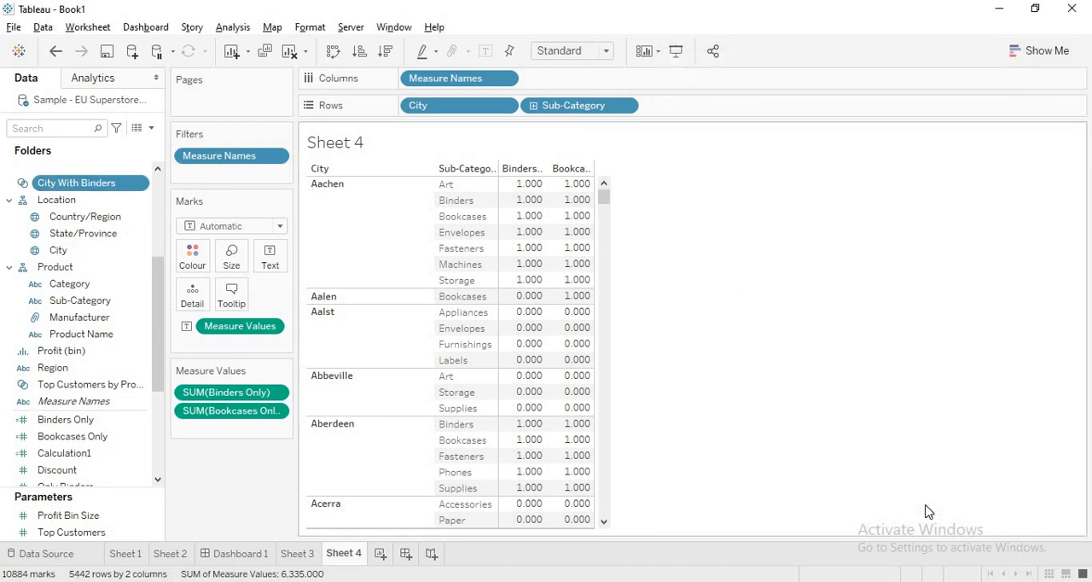
Step: Create another set from the City field and name it City With Bookcases
left_click(62, 256)
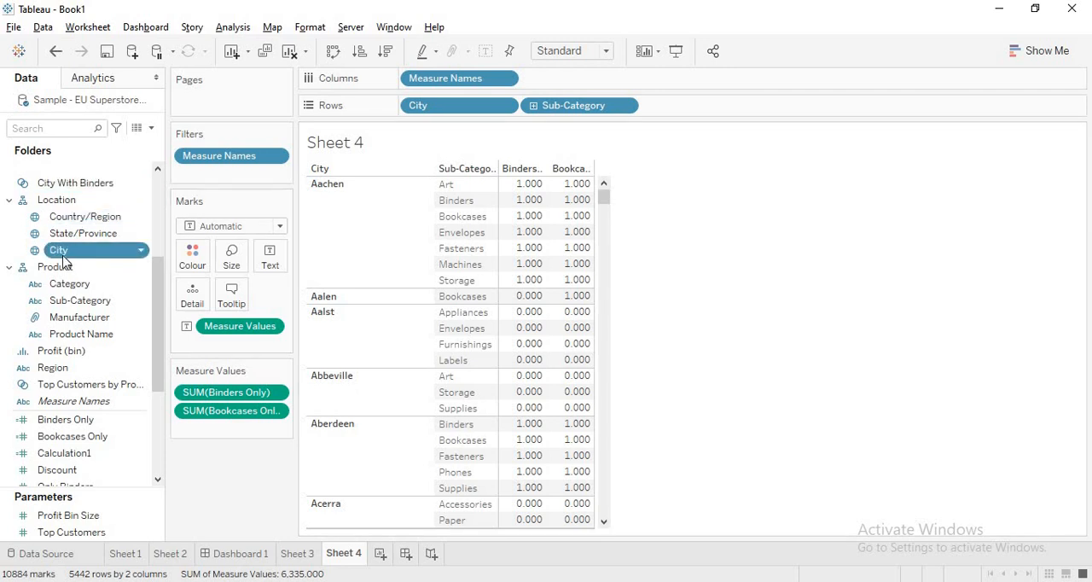
right_click(62, 257)
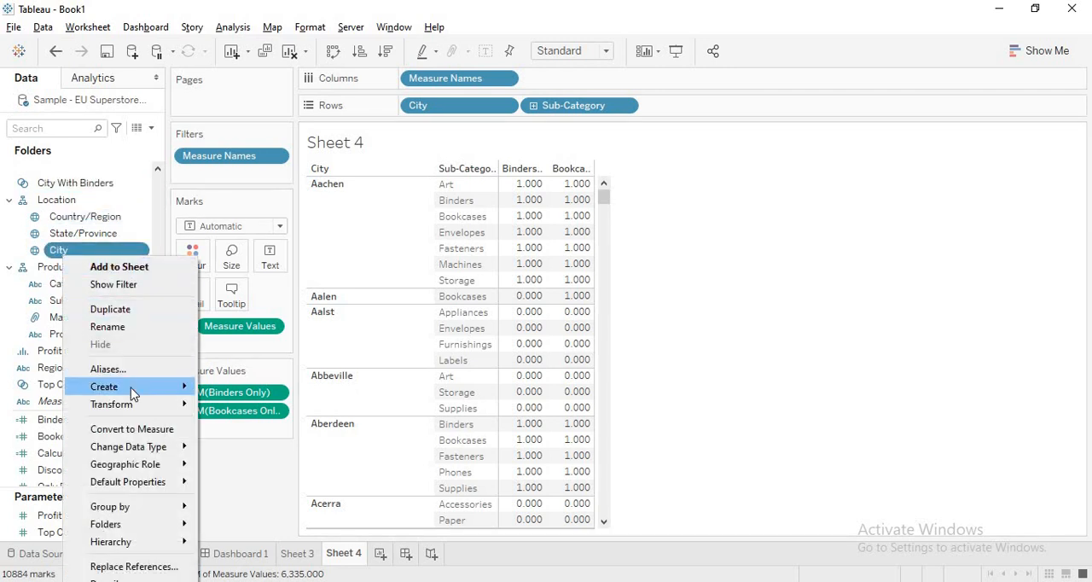
mouse_move(131, 387)
left_click(230, 424)
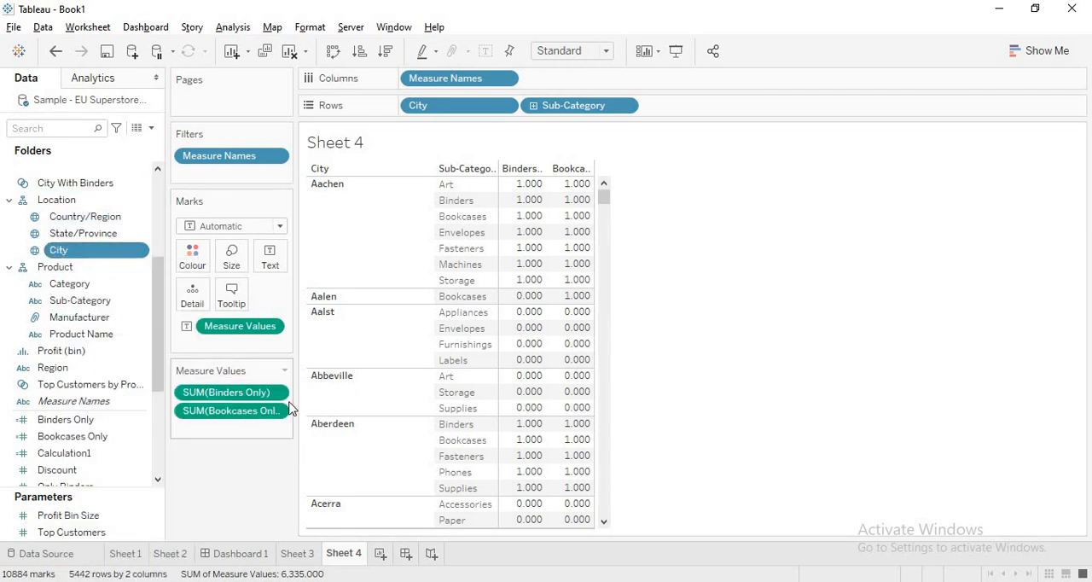
left_click(451, 116)
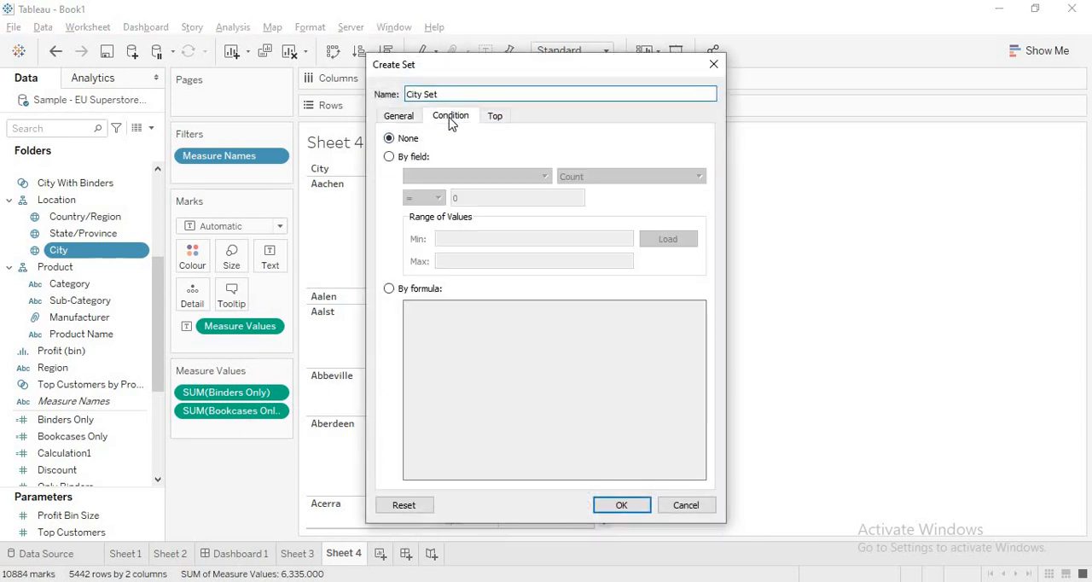
key("BackSpace")
key("BackSpace")
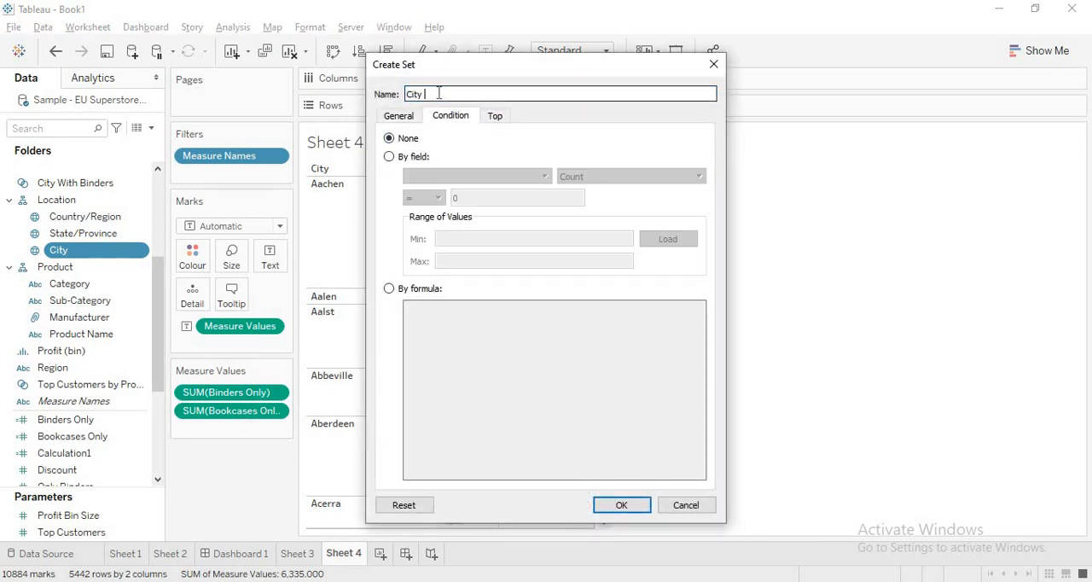
type("With Bookcases")
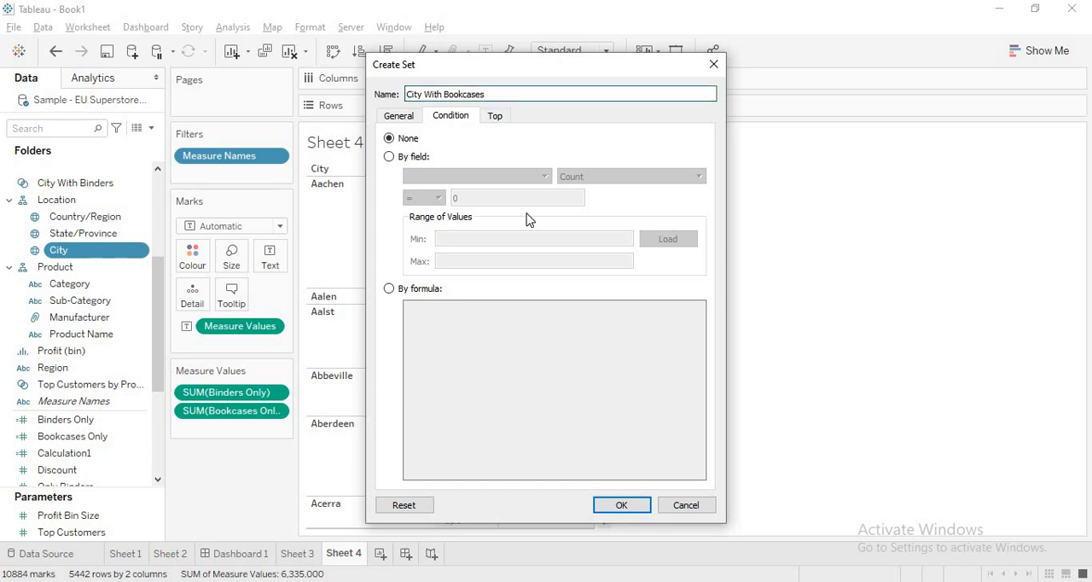
Step: Define the set's condition by the formula SUM([Bookcases Only]) = 1 and save the set
left_click(392, 290)
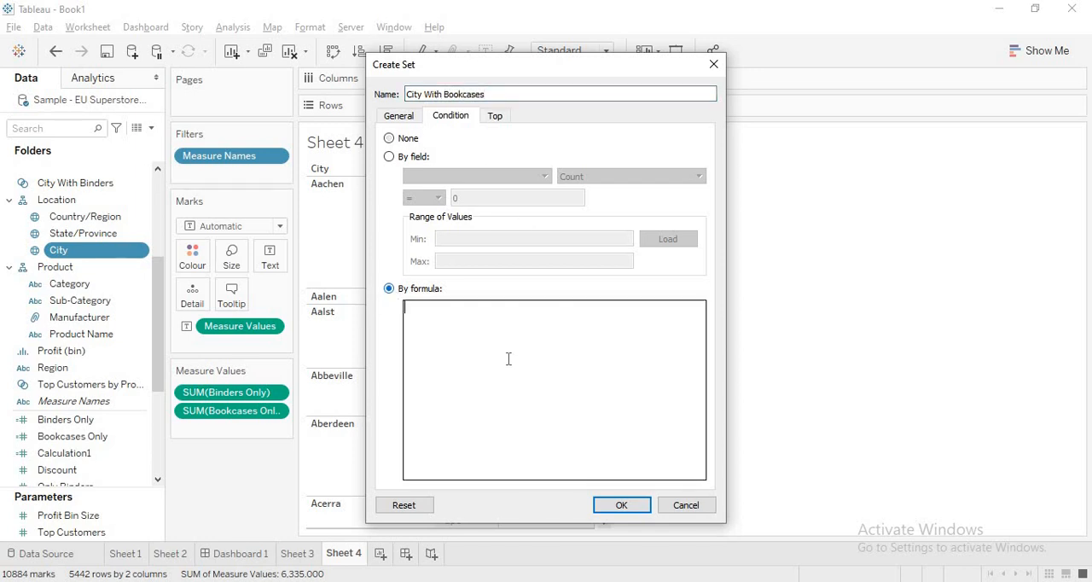
type("Sum")
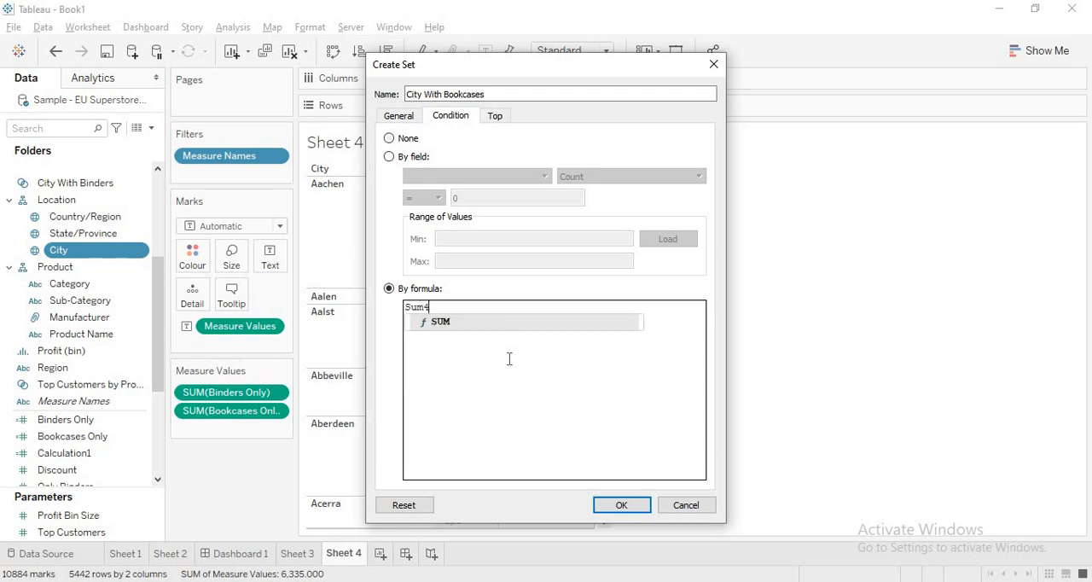
key("Return")
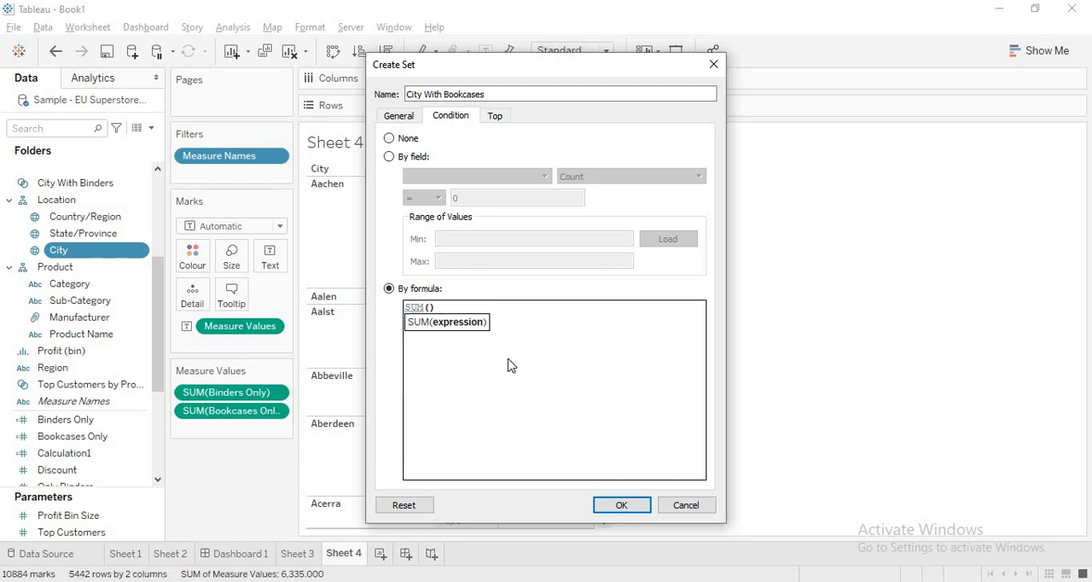
type("[Bo")
key("Return")
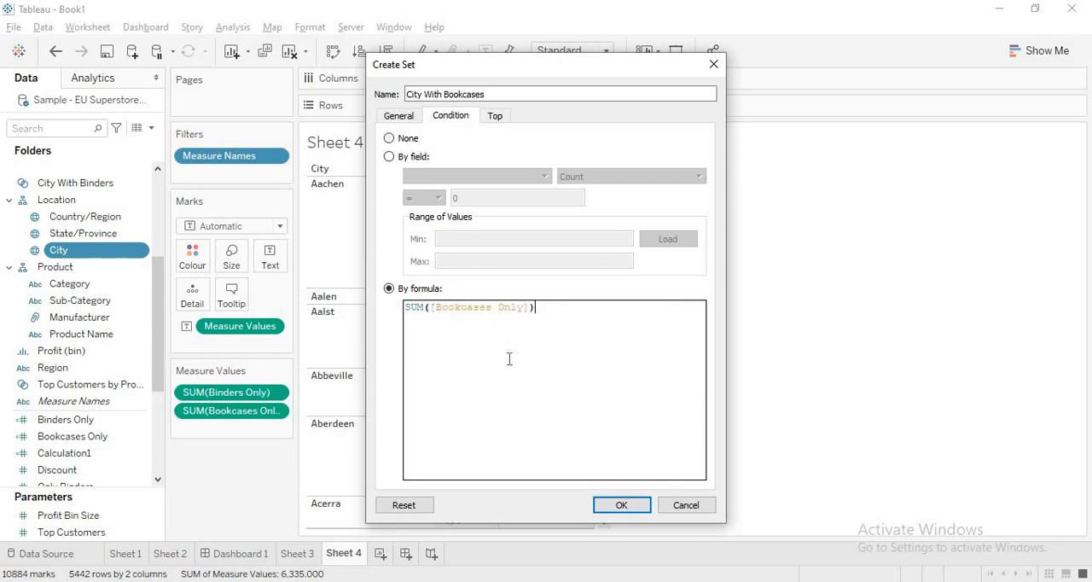
type("= 1")
left_click(625, 507)
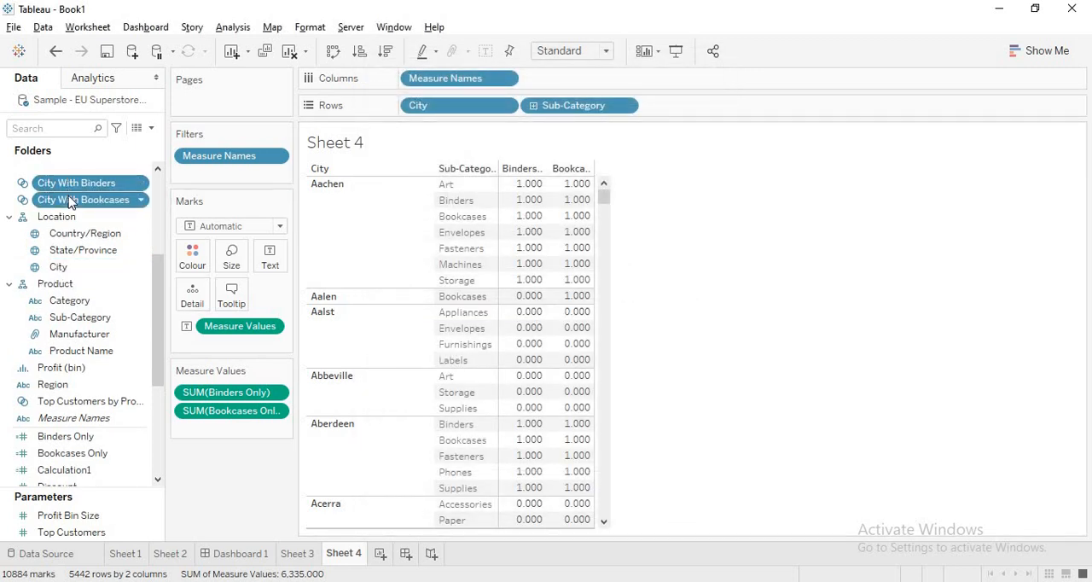
Step: Combine City With Binders and City With Bookcases into a set named Both Binders and Bookcases, keeping only the shared members
right_click(71, 201)
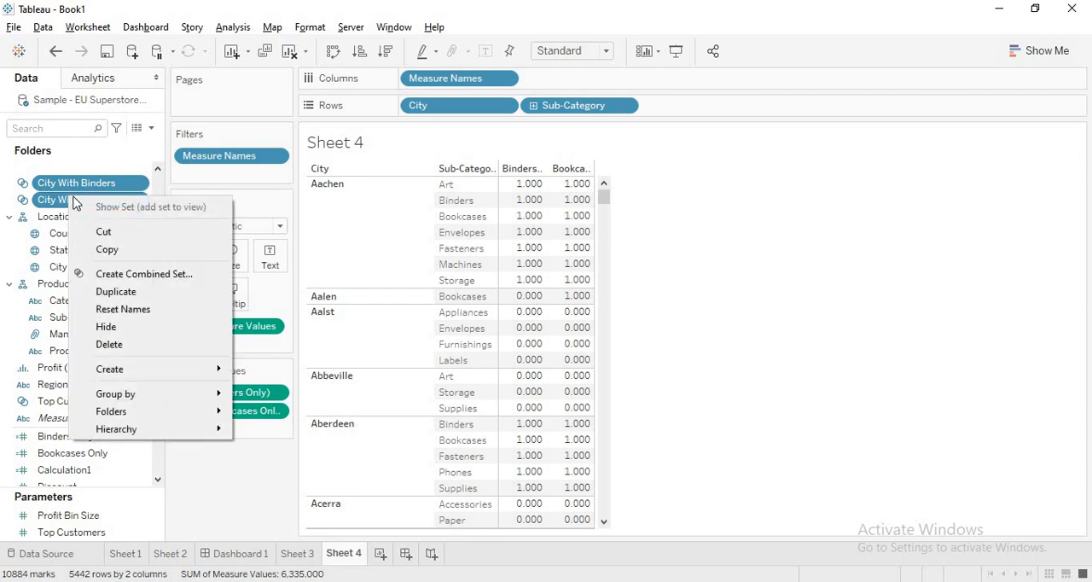
left_click(129, 274)
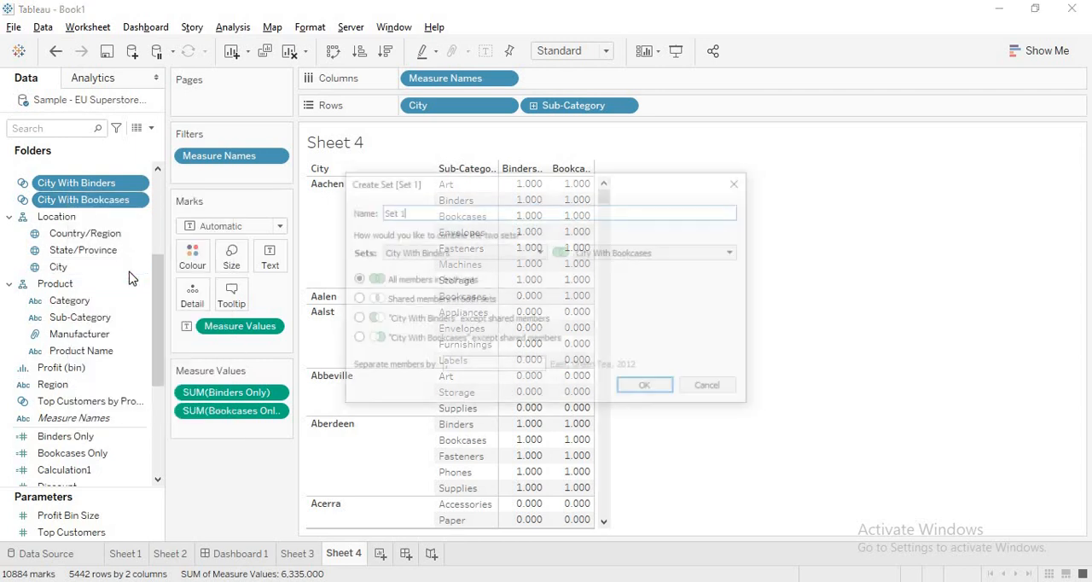
left_click(404, 209)
left_click_drag(405, 209, 341, 210)
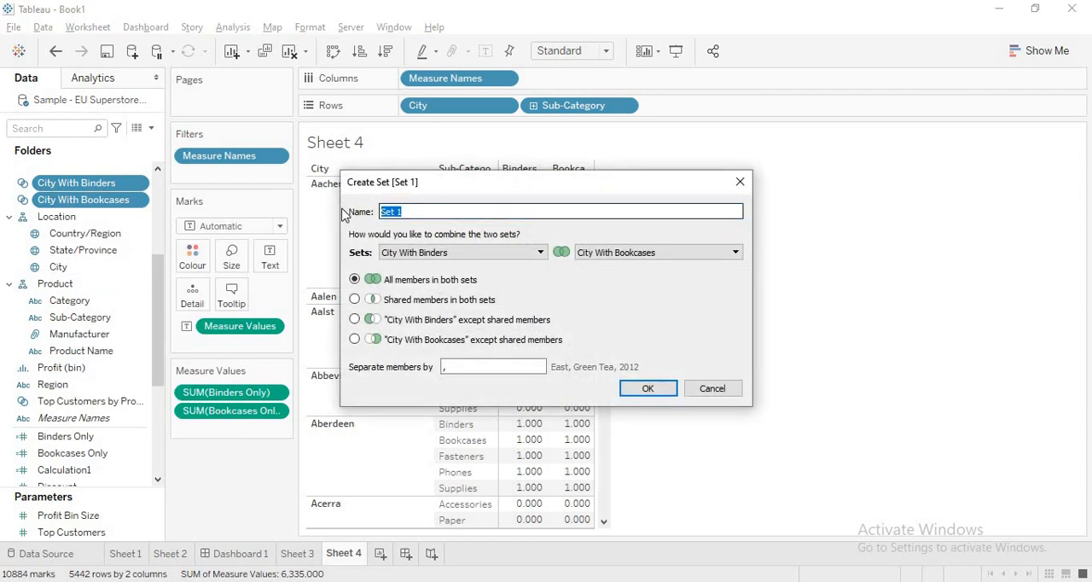
type("Bot")
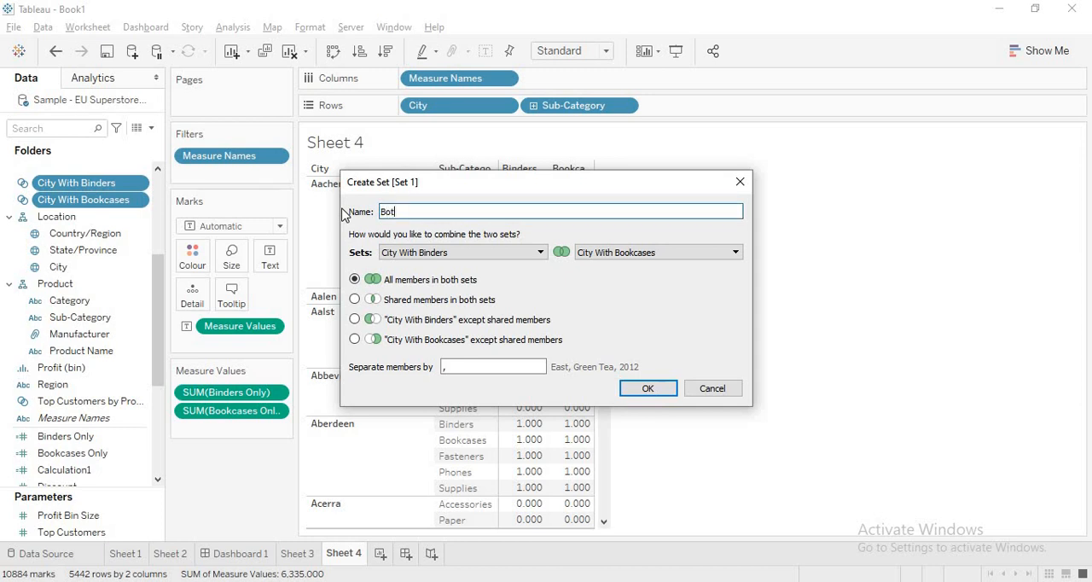
type("h Binders and Bookcases")
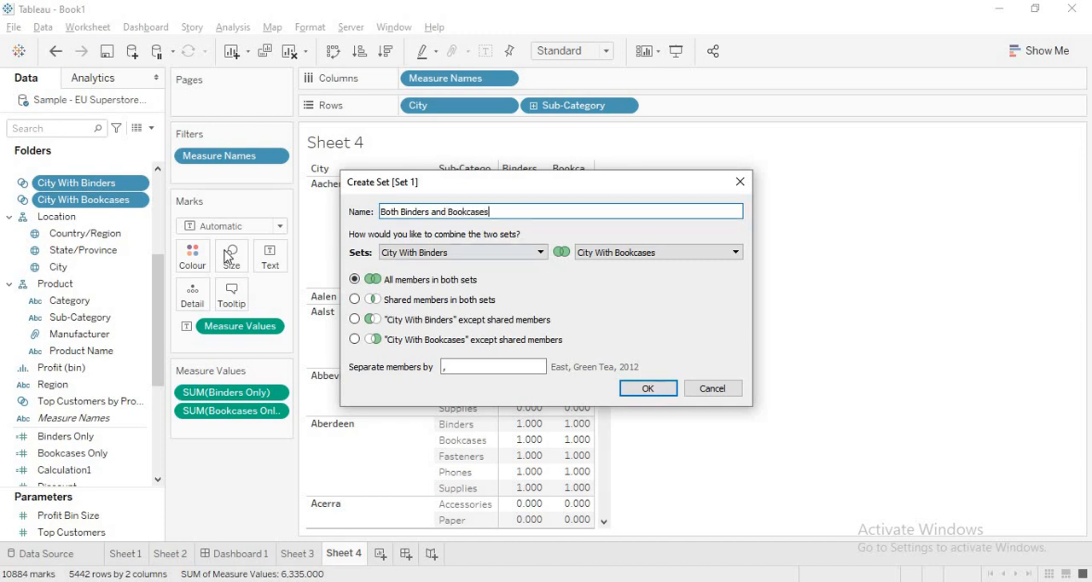
left_click(355, 301)
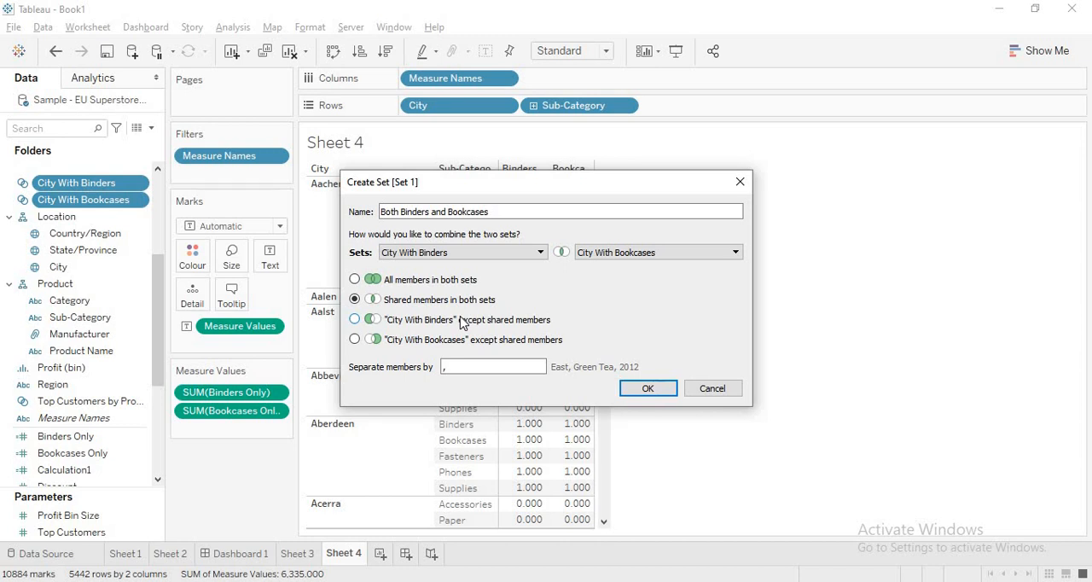
left_click(652, 392)
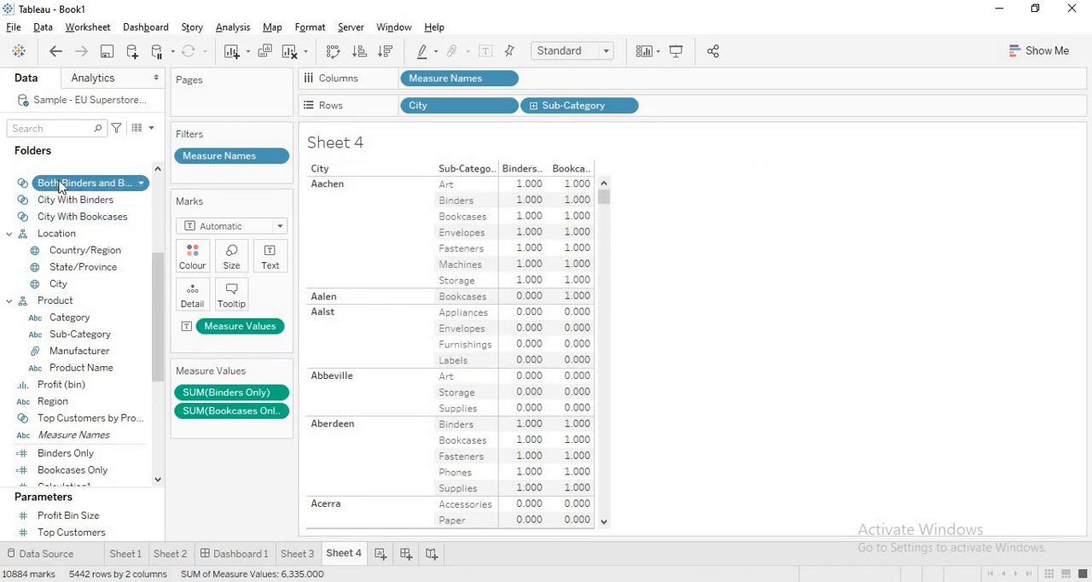
Step: Add the Both Binders and Bookcases set to the rows between City and Sub-Category and check the cities' in/out status
left_click(60, 184)
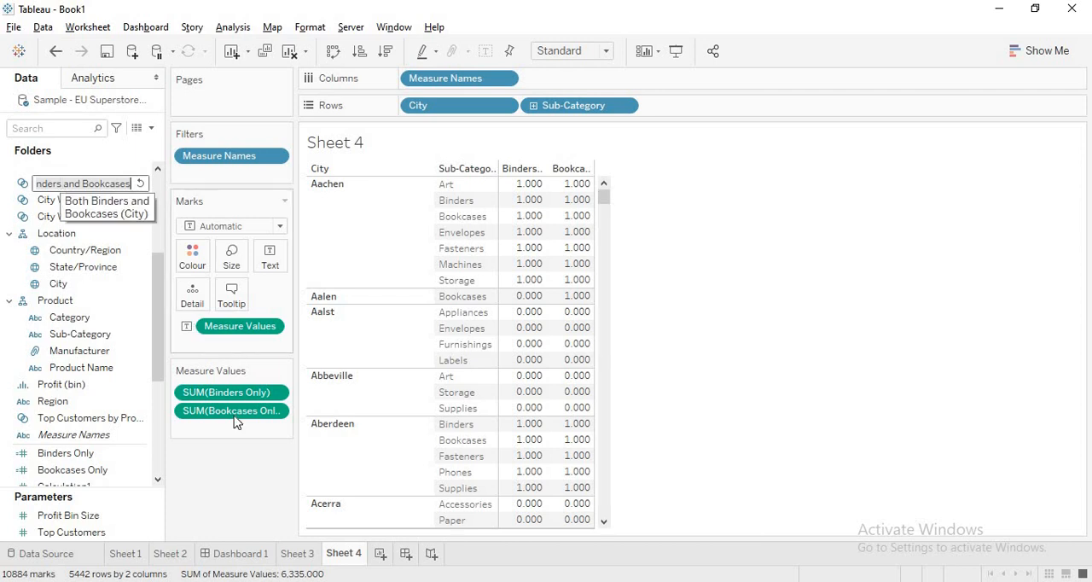
left_click(227, 455)
mouse_move(91, 186)
left_mouse_down()
mouse_move(533, 128)
mouse_move(521, 117)
left_mouse_up()
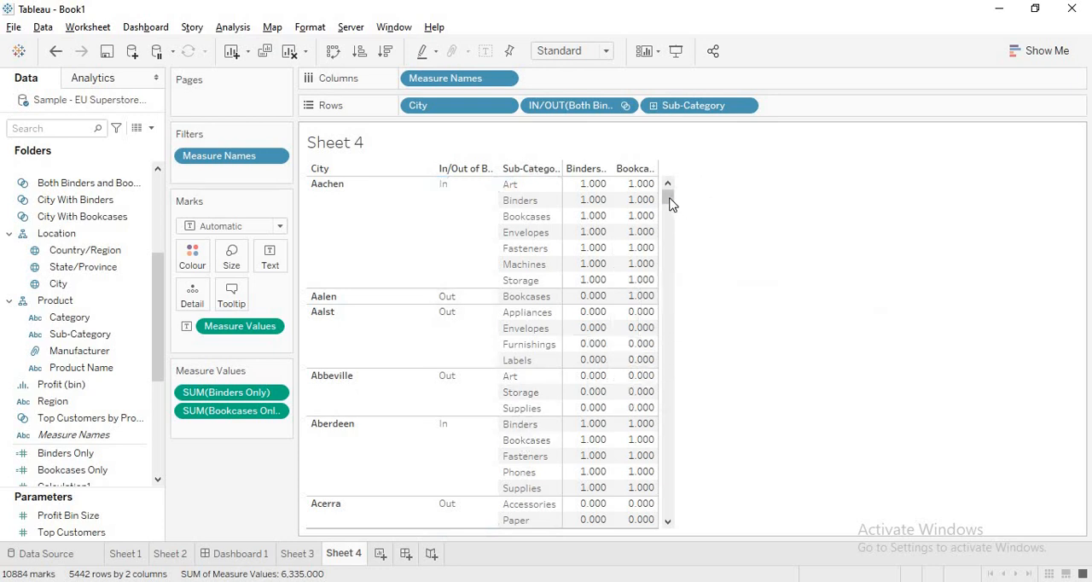
left_click_drag(670, 205, 667, 211)
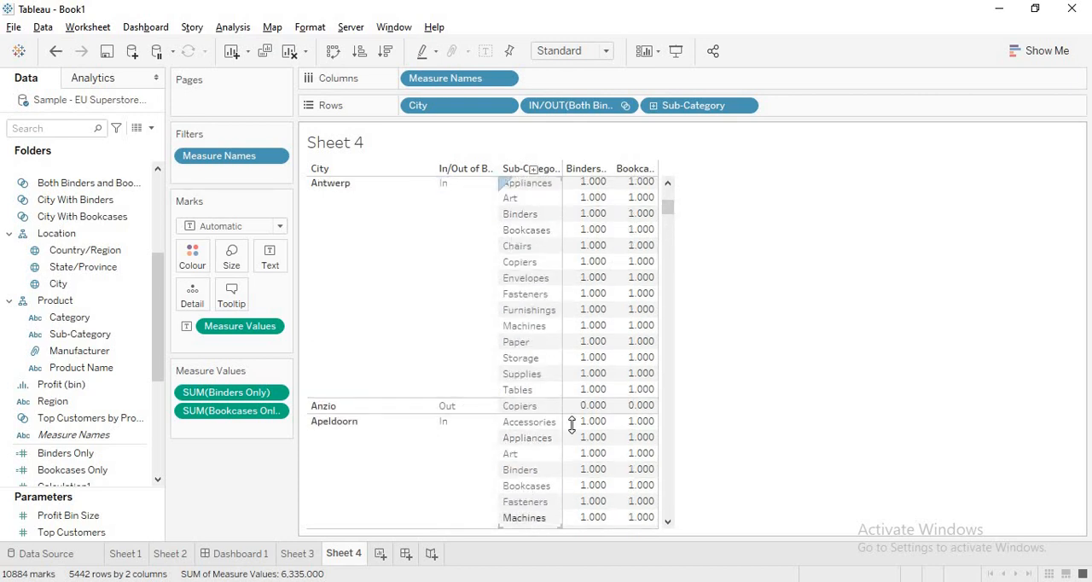
left_click_drag(666, 219, 668, 221)
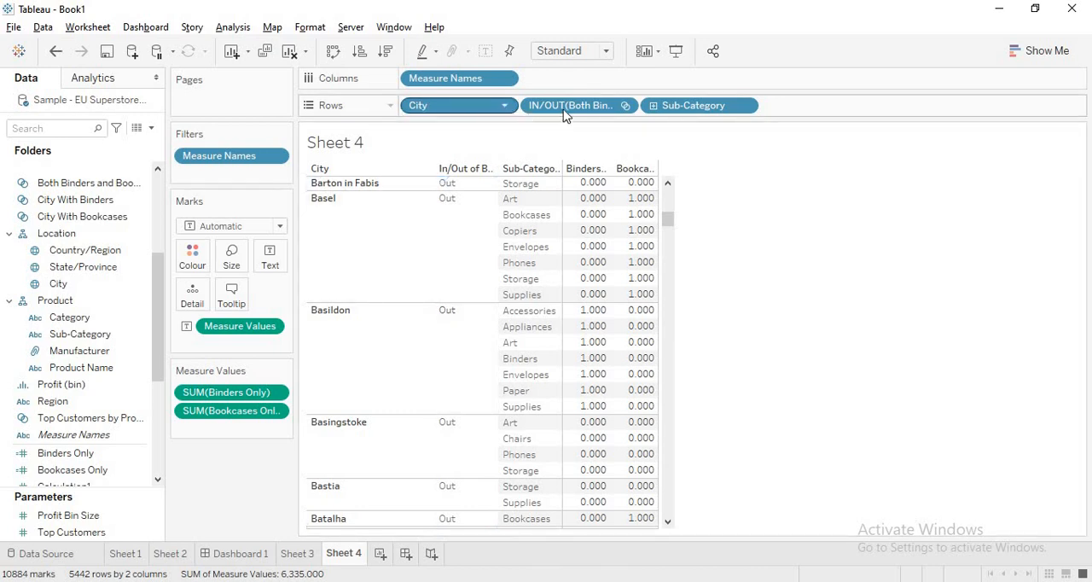
Step: Remove City from the rows and make the Both Binders and Bookcases set list its member cities
left_click_drag(459, 112, 947, 349)
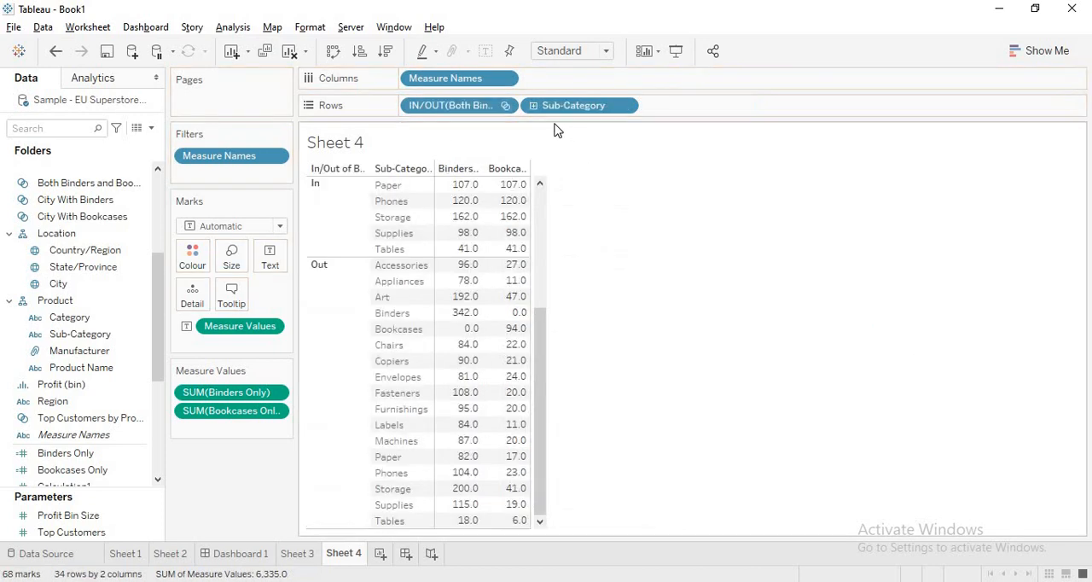
left_click(505, 106)
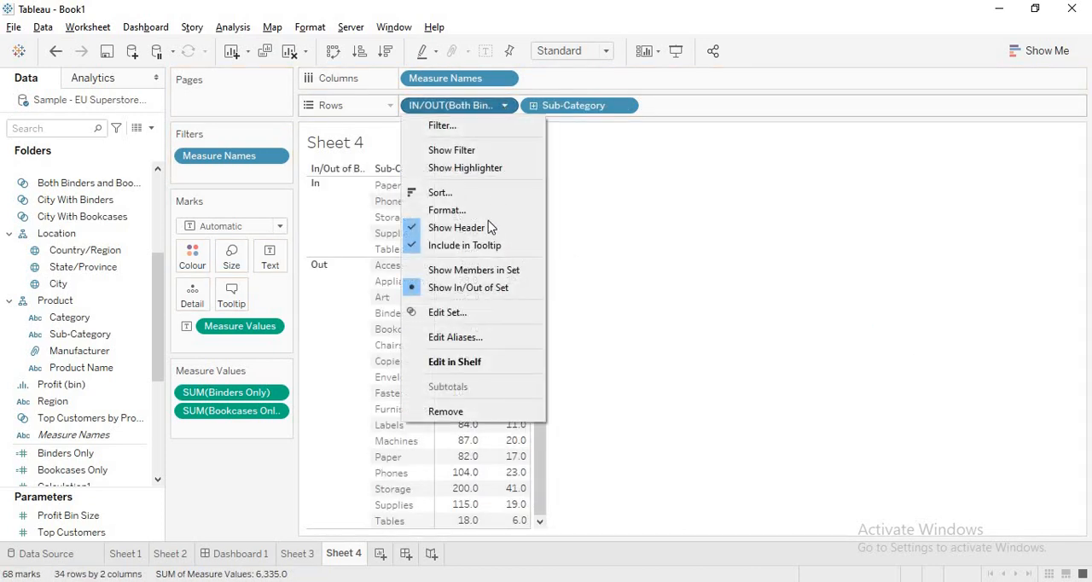
left_click(476, 272)
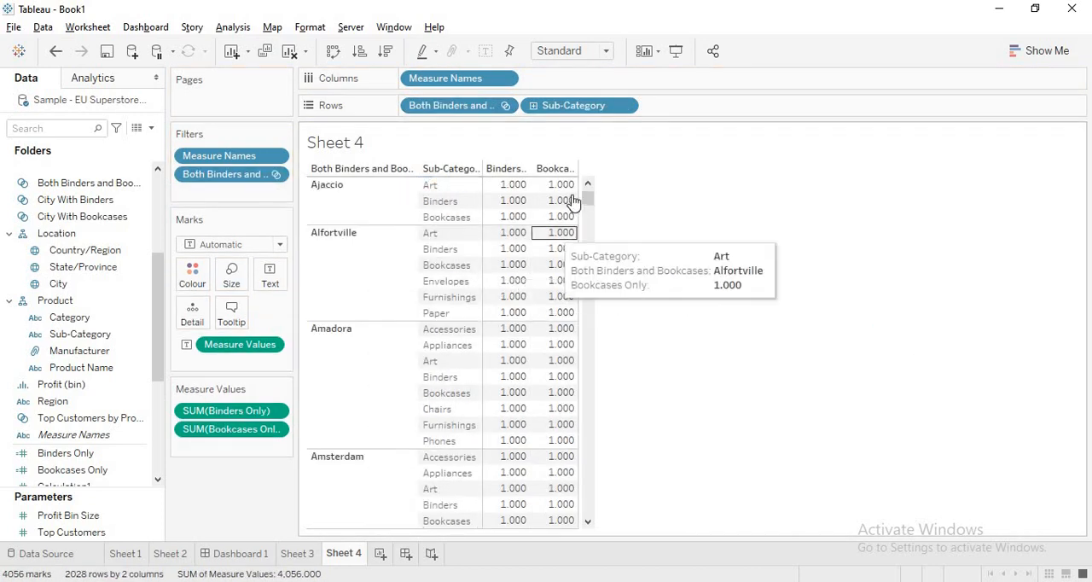
left_click_drag(587, 201, 602, 319)
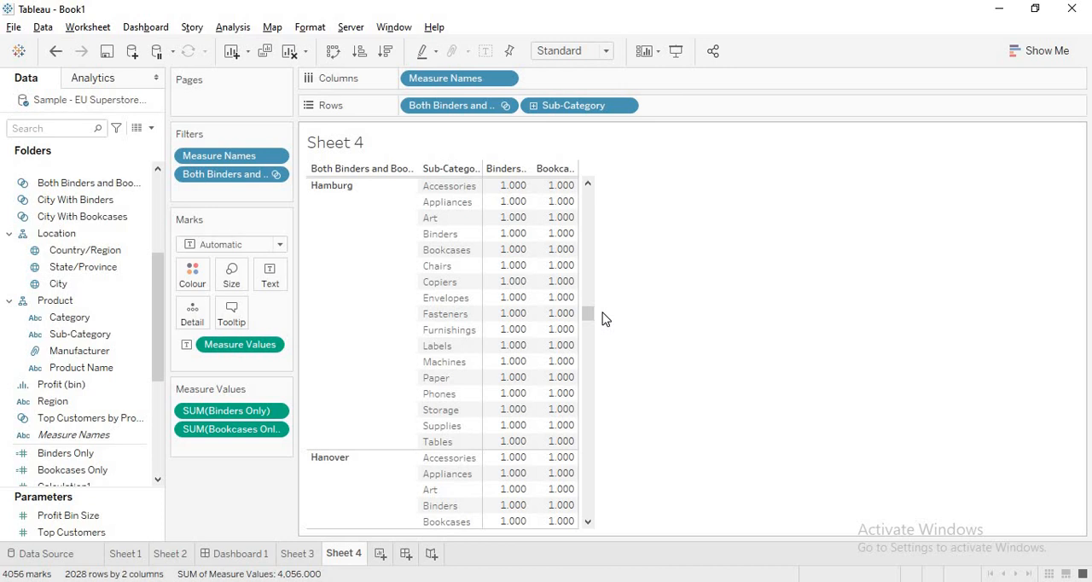
mouse_move(525, 288)
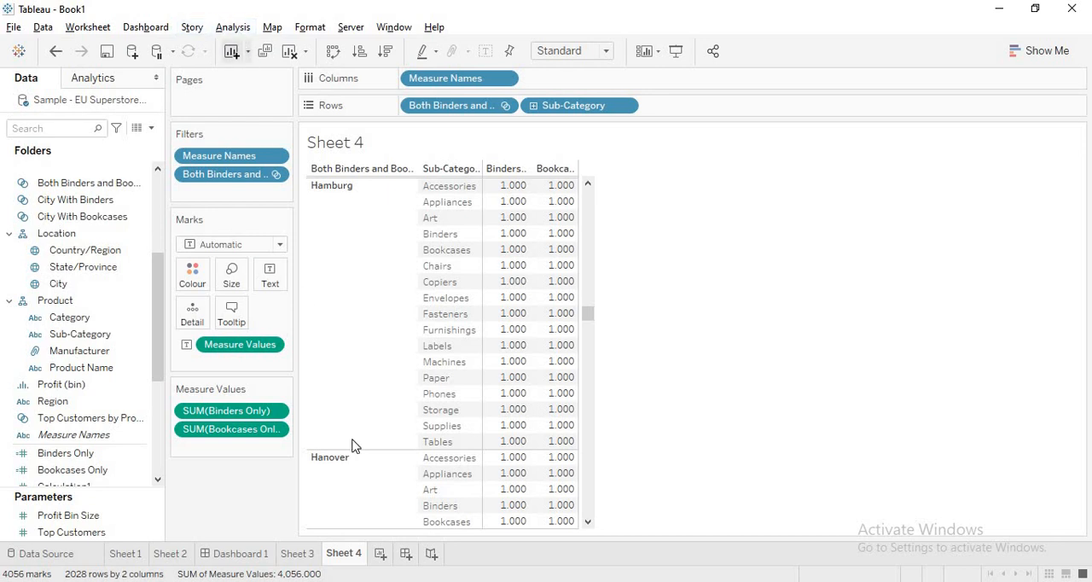
Step: Add a new worksheet and begin a calculated field there with the expression { FIXED [City] :
left_click(381, 554)
left_click(231, 27)
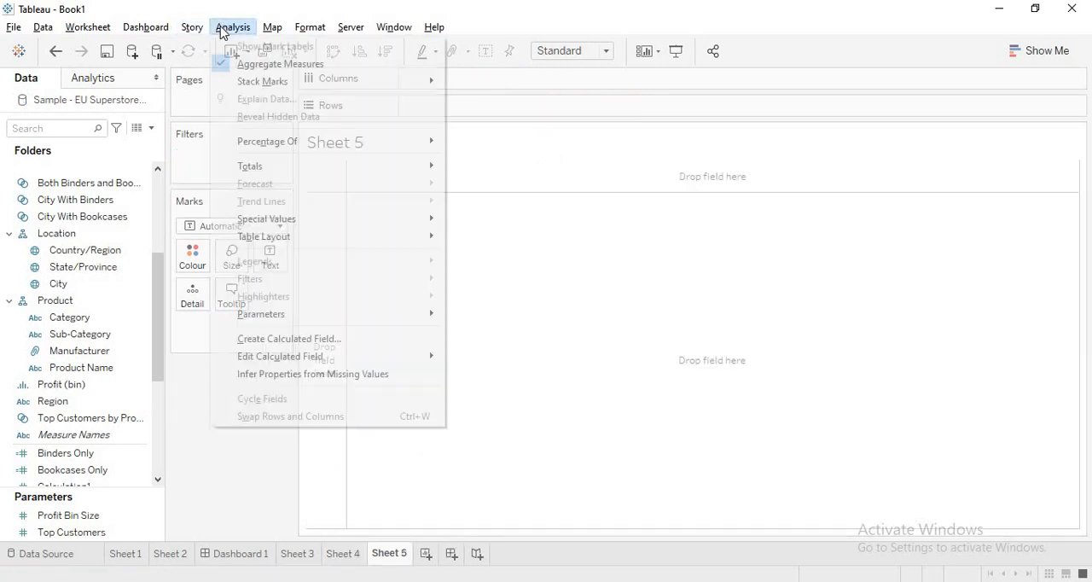
left_click(281, 339)
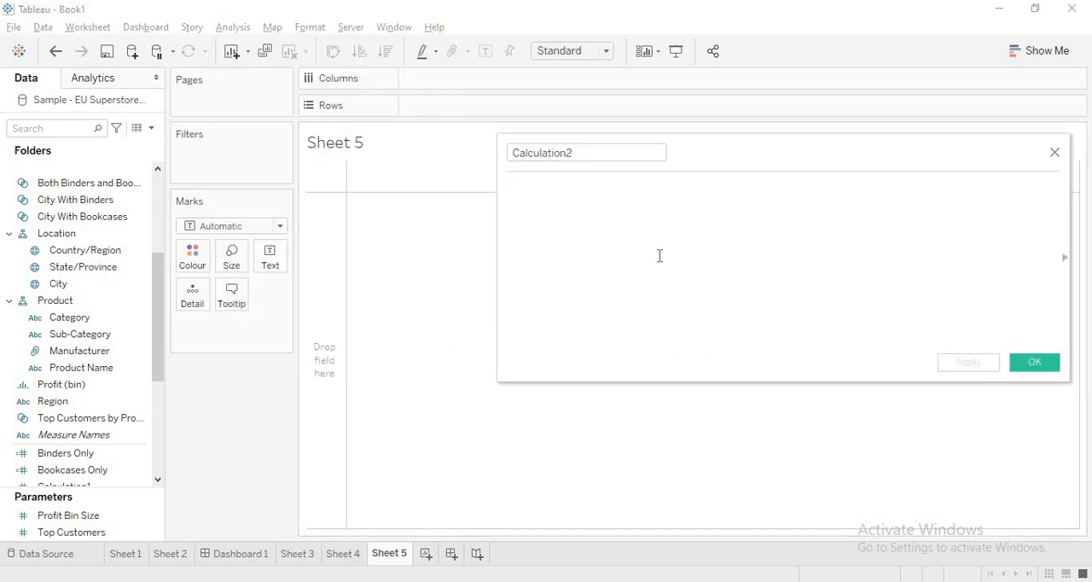
type("FIX")
key("Return")
type("cit")
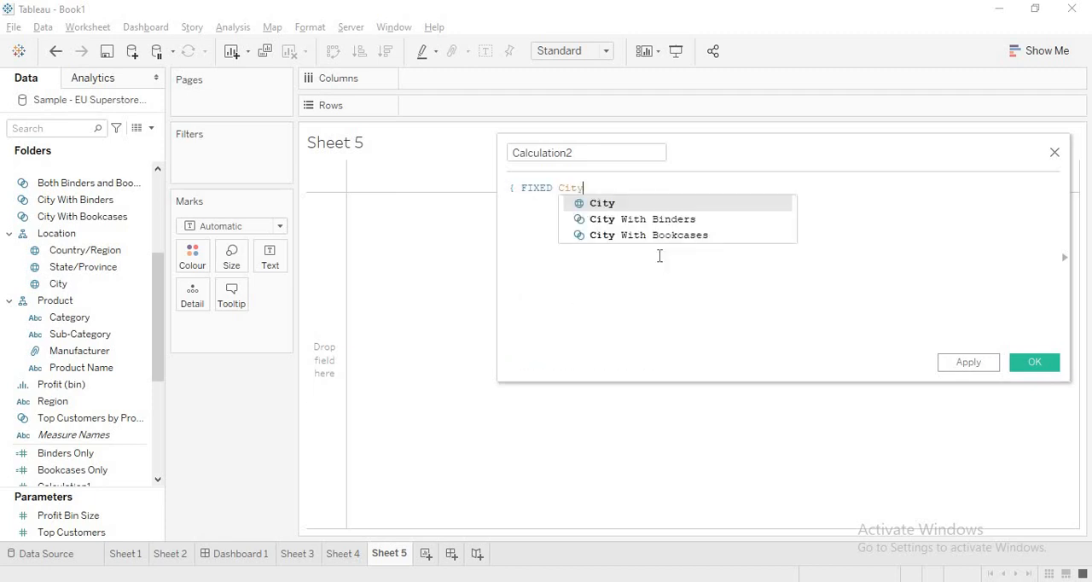
key("Return")
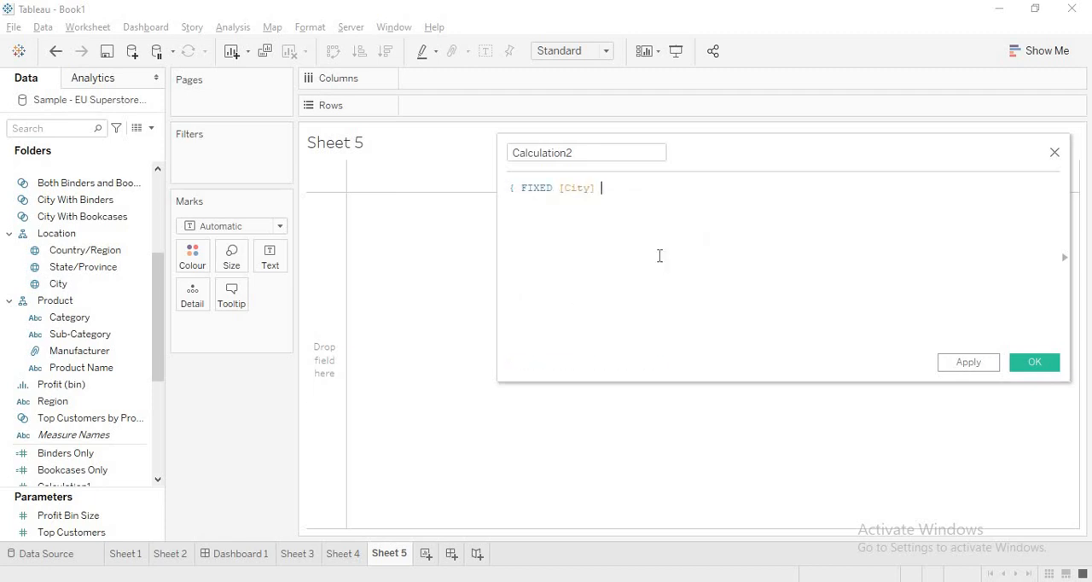
type(": If ")
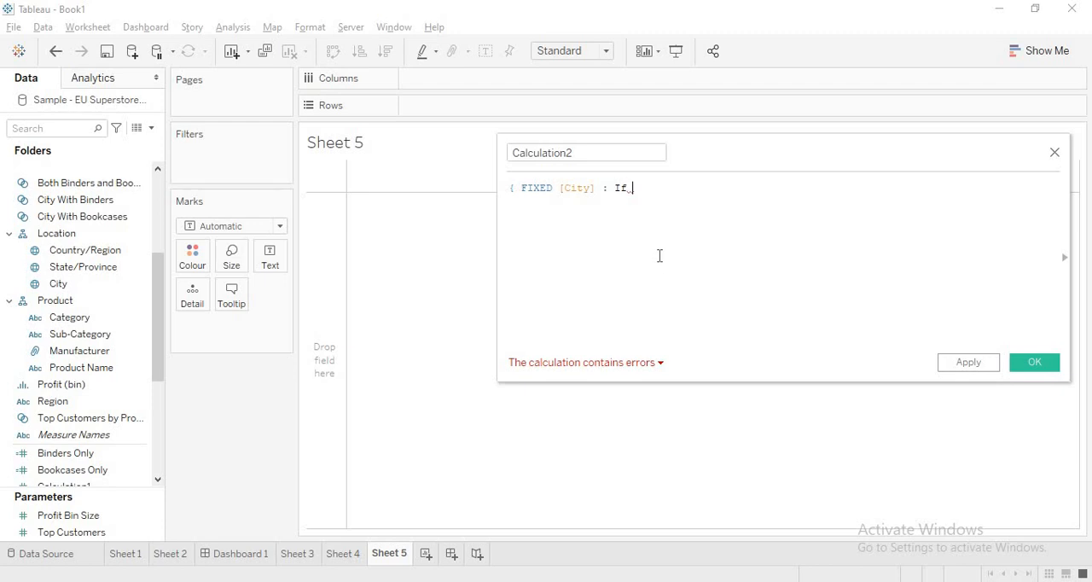
type("[Sub")
Step: Continue the FIXED expression with the condition If [Sub-Category] = 'Binders' Then 1
key("Return")
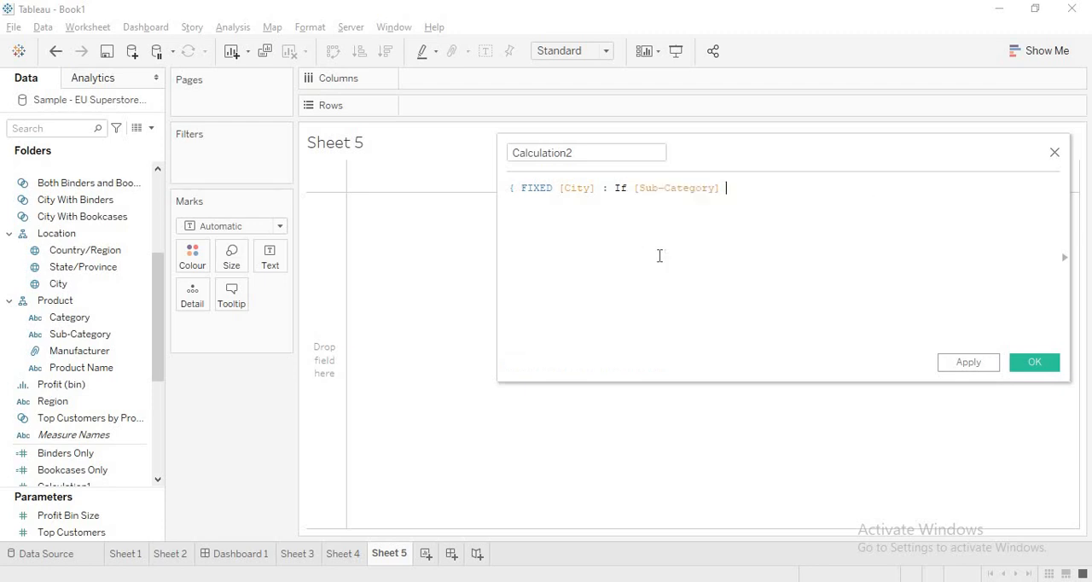
type("= 'Binders'")
type(",")
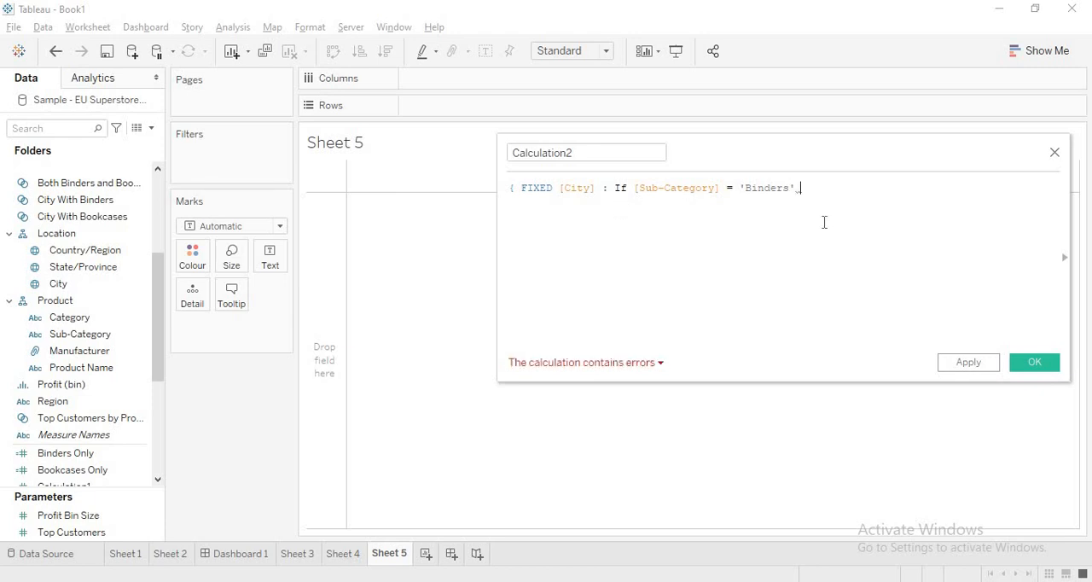
key("BackSpace")
type(" Then 1")
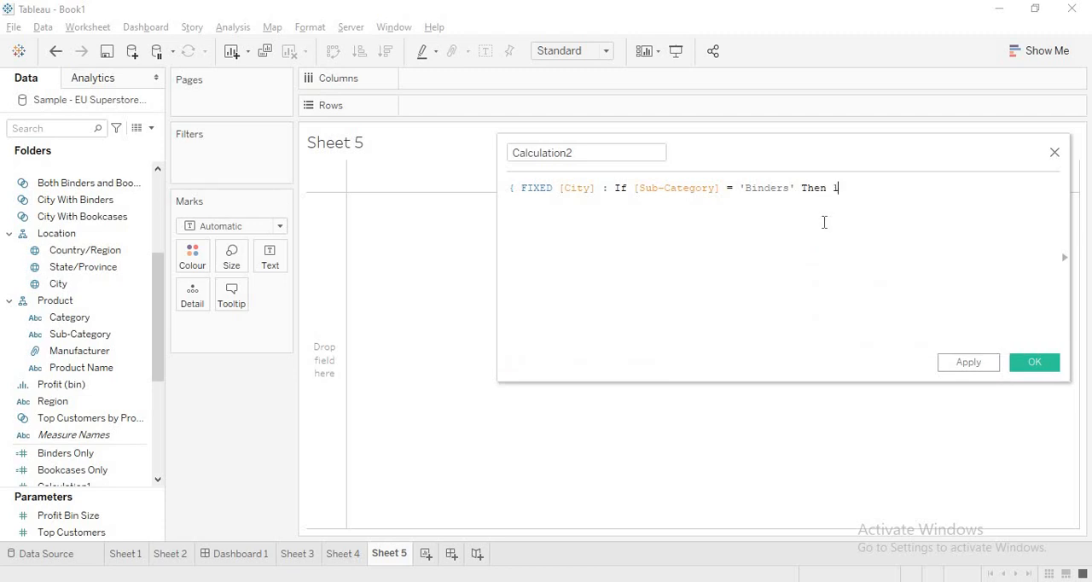
Step: Add a second condition line to the calculation: ELSEIF [Sub-Category] = 'Bookcases' Then 2
key("Return")
type("eLSE")
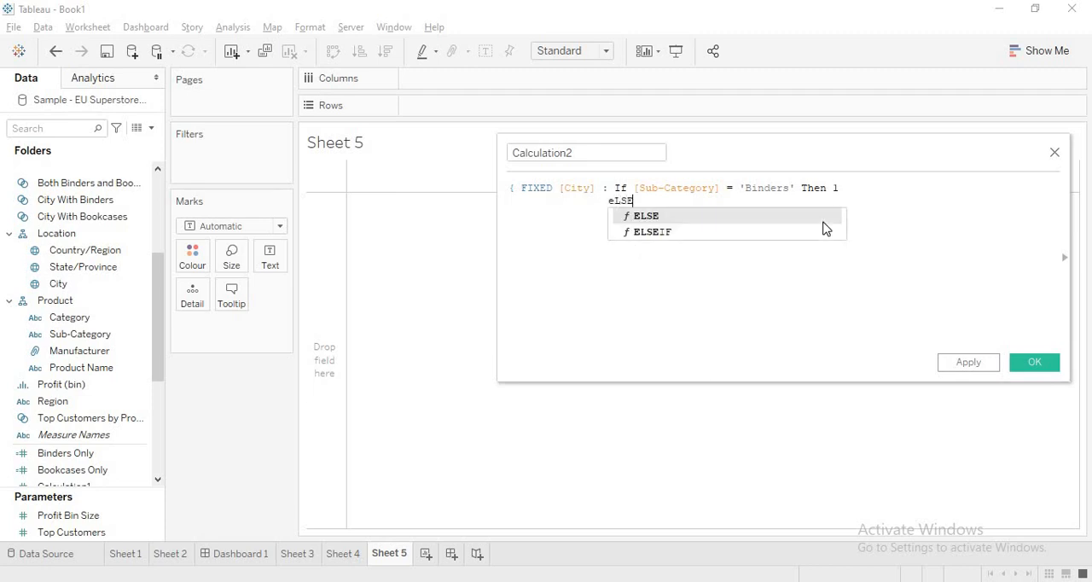
left_click(826, 229)
key("Return")
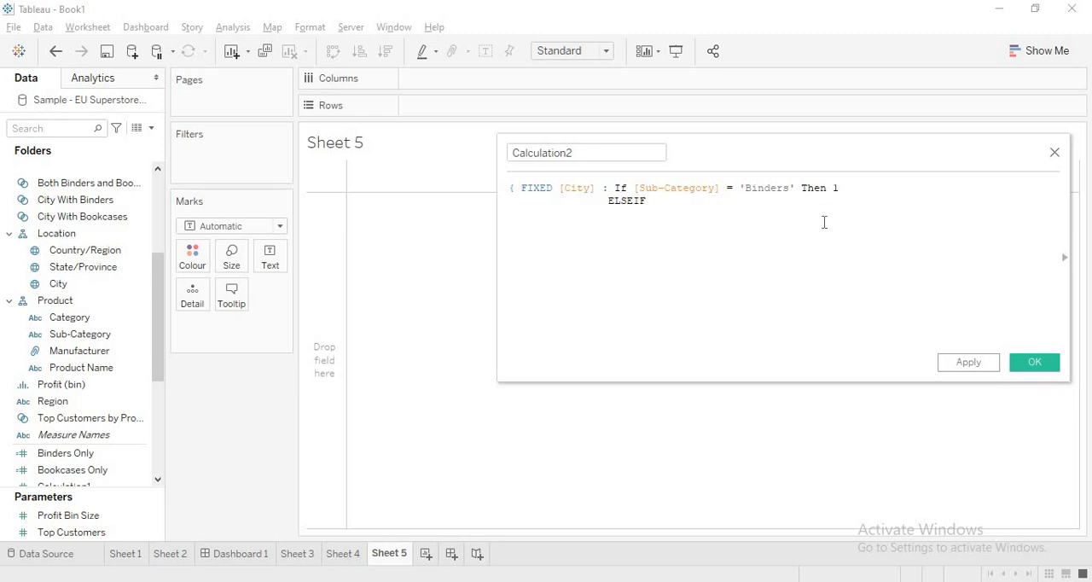
type("Su")
key("BackSpace")
key("BackSpace")
type("Sub")
key("Return")
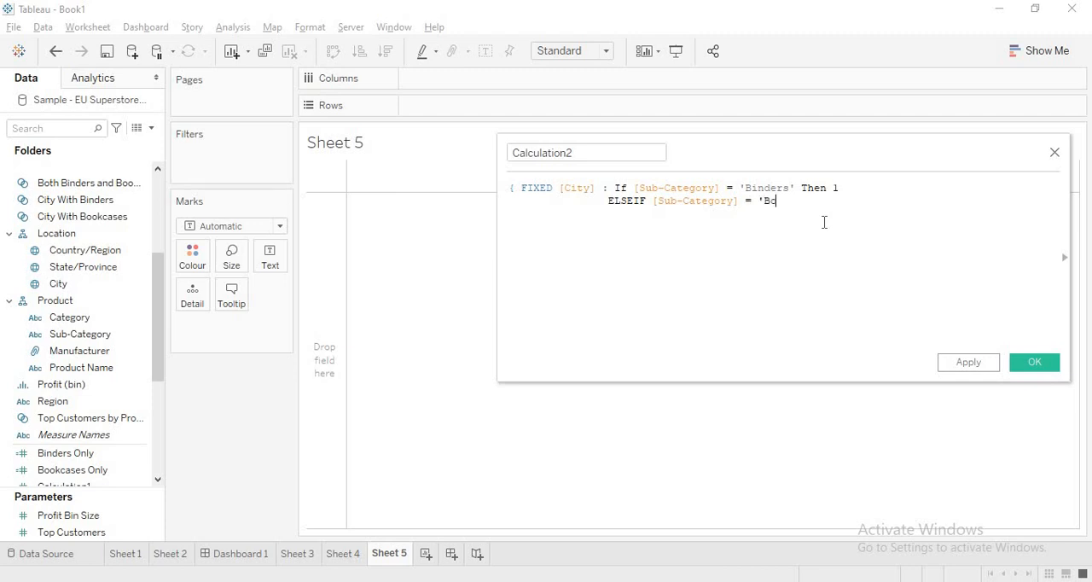
type("= 'Bookcases' The")
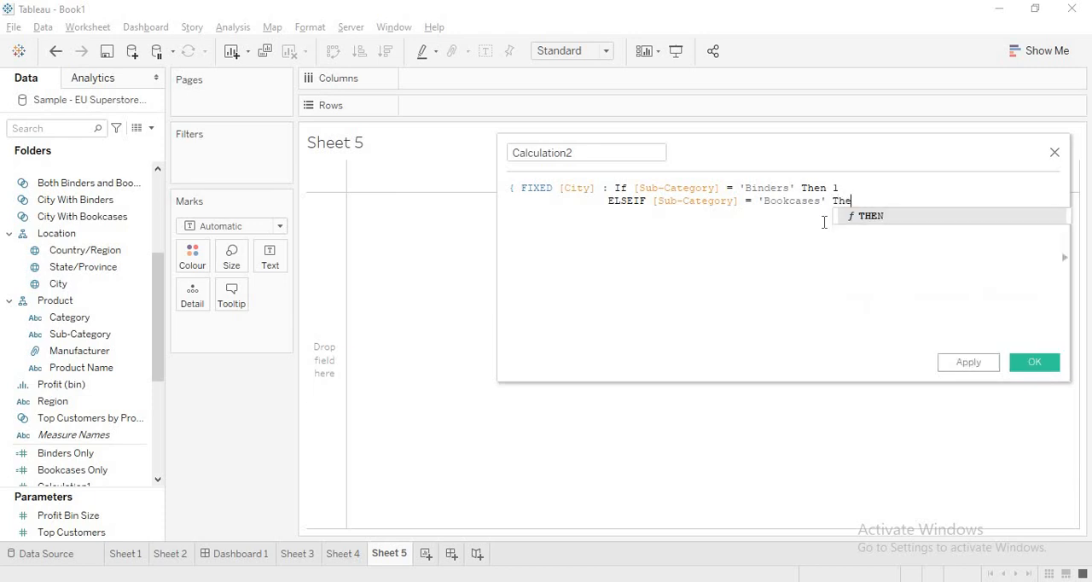
type("n 2")
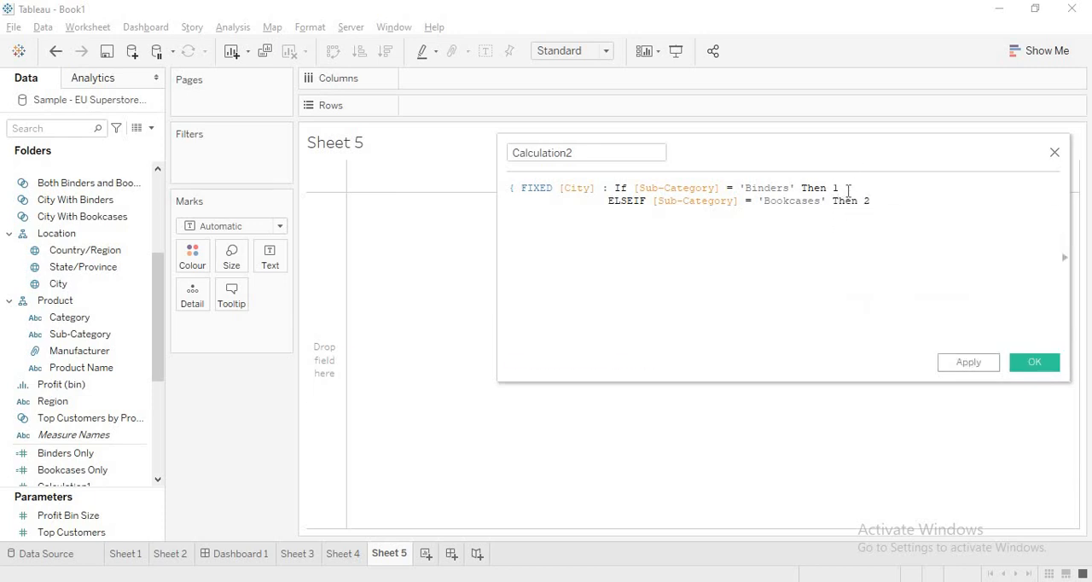
Step: Finish the calculation with Else Null End, wrap the whole IF statement in Countd( ), and close the FIXED expression's brace
double_click(836, 188)
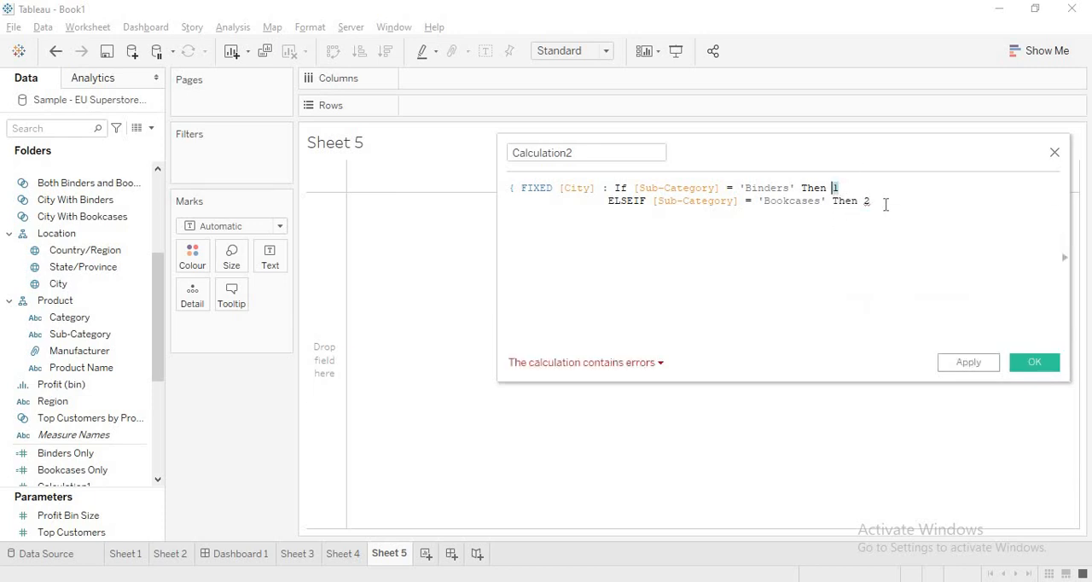
double_click(867, 202)
left_click(894, 200)
key("Return")
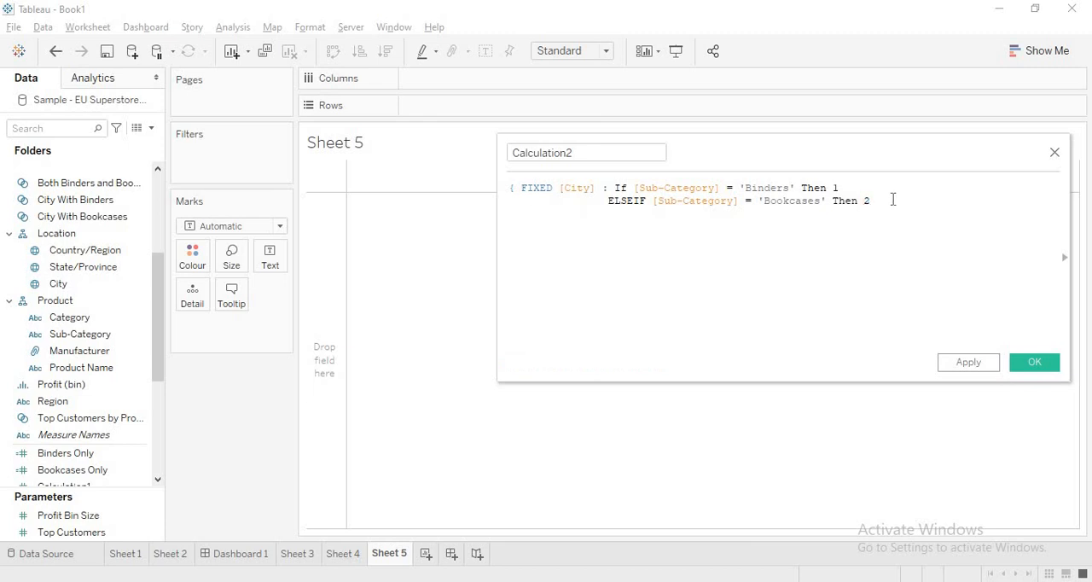
type("Else Null End")
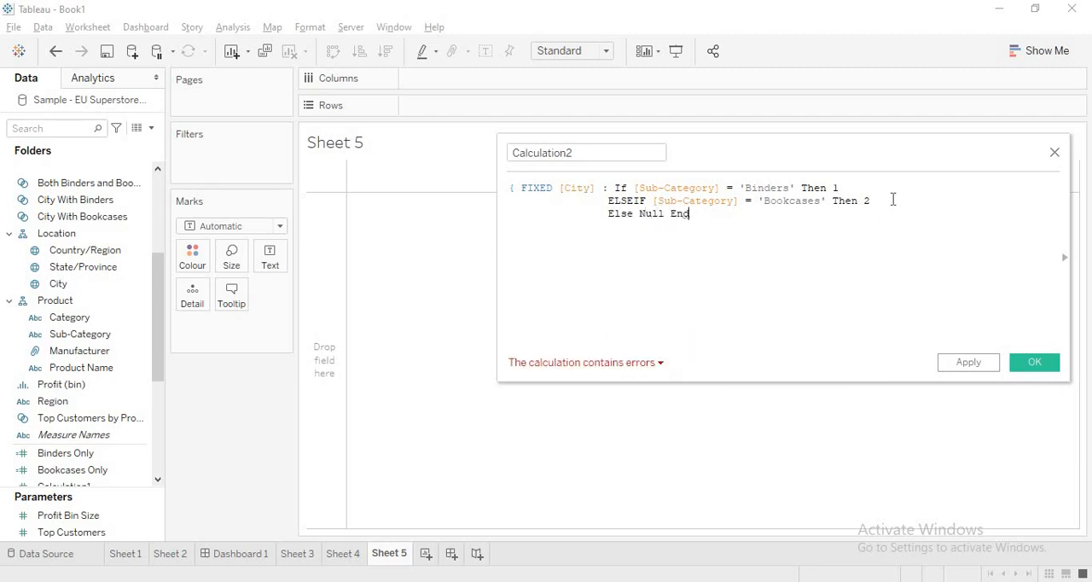
type("} }")
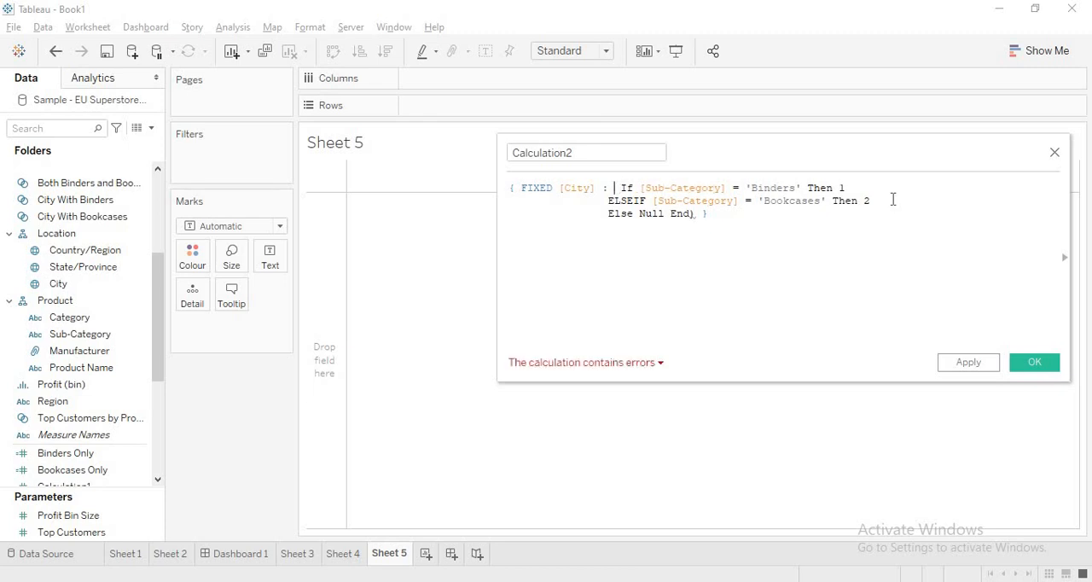
type(" Countd")
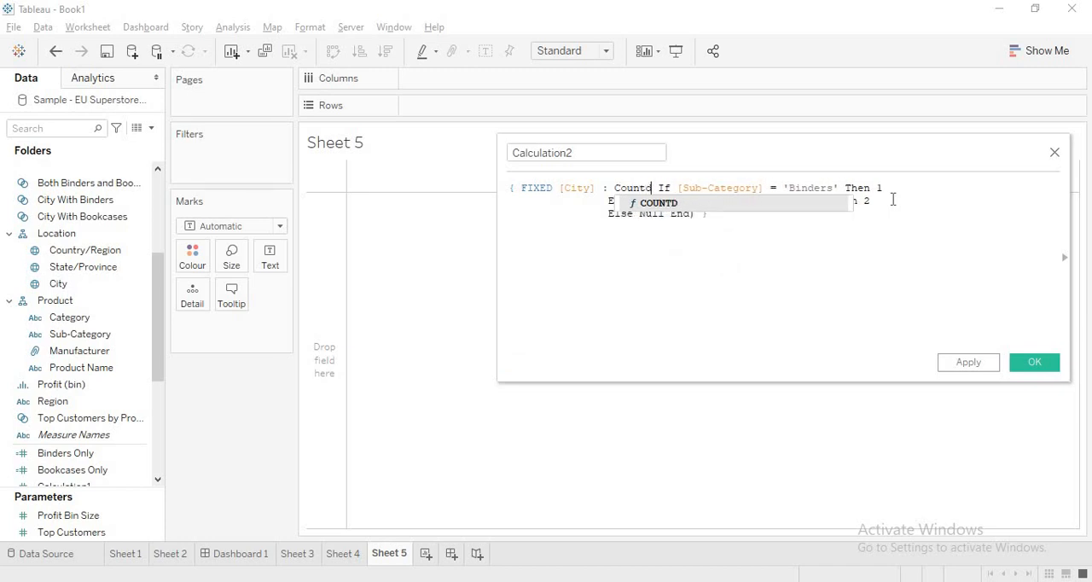
type("(")
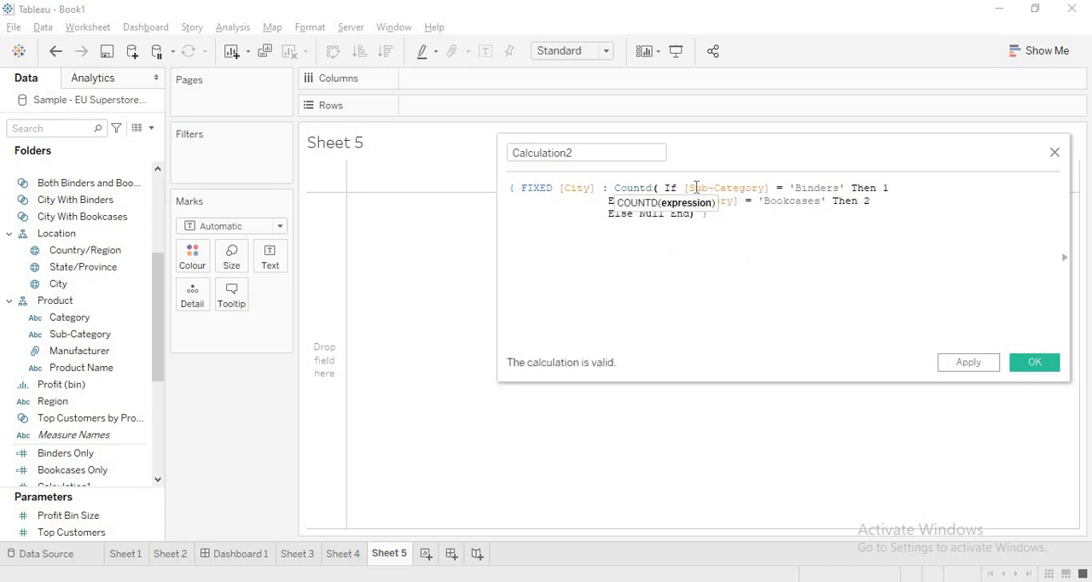
left_click_drag(685, 188, 890, 189)
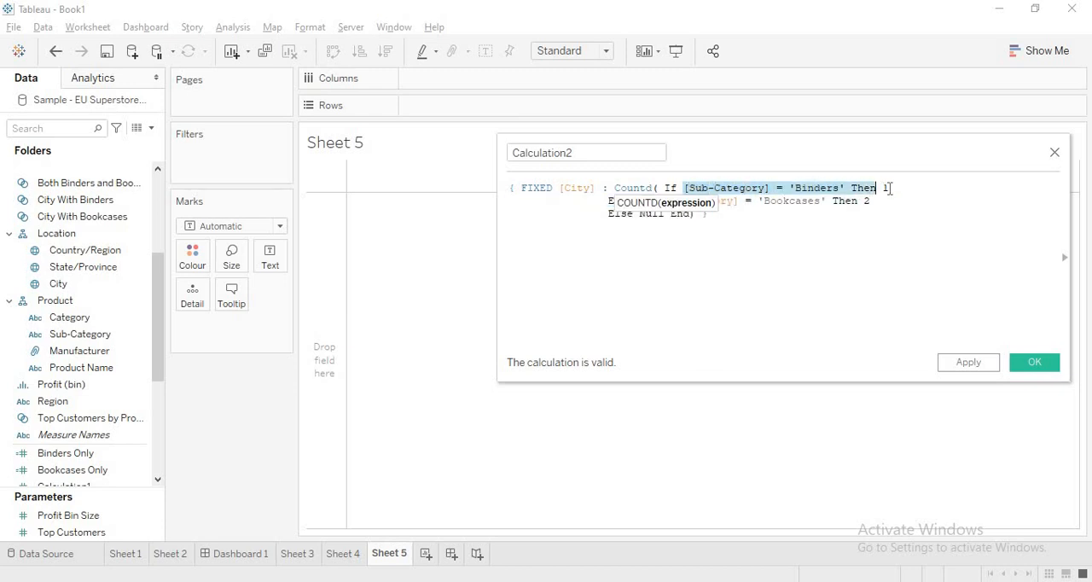
left_click(716, 262)
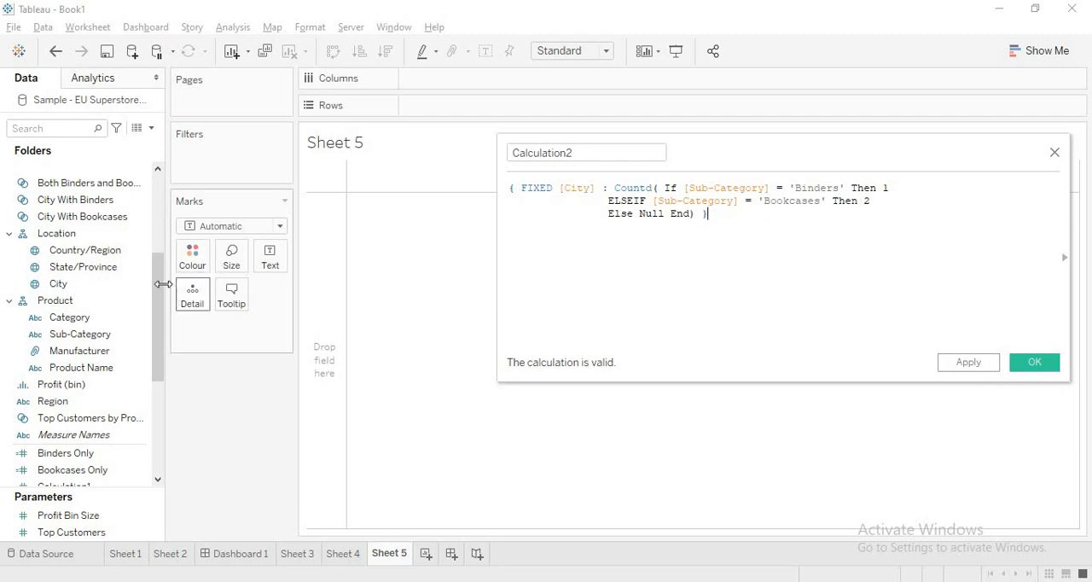
Step: Build a table with all City members and Sub-Category on the rows, showing the Binders Only and Bookcases Only measures
left_click_drag(86, 284, 478, 107)
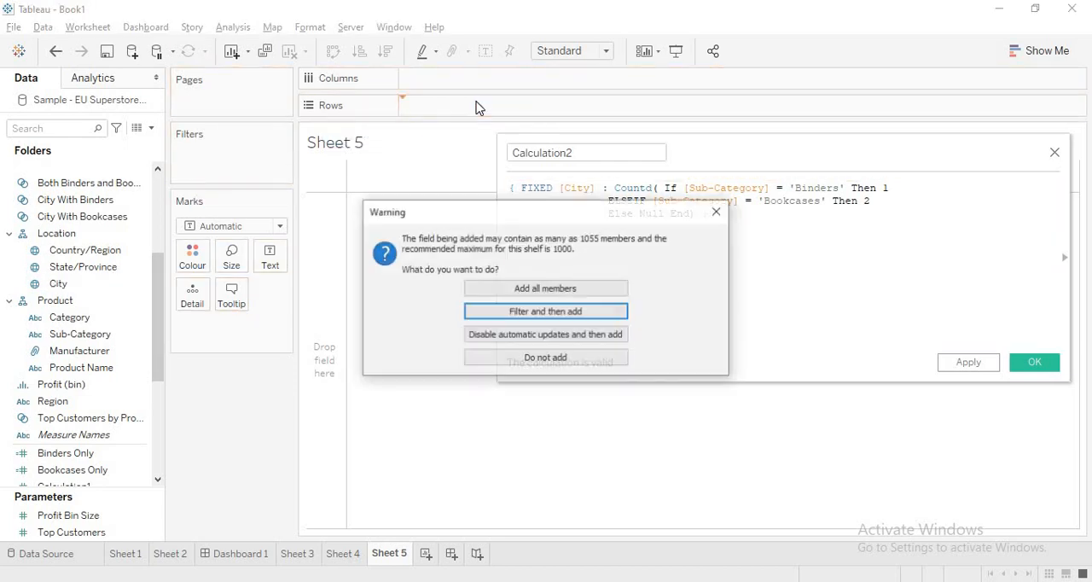
left_click(509, 291)
left_click_drag(759, 159, 880, 105)
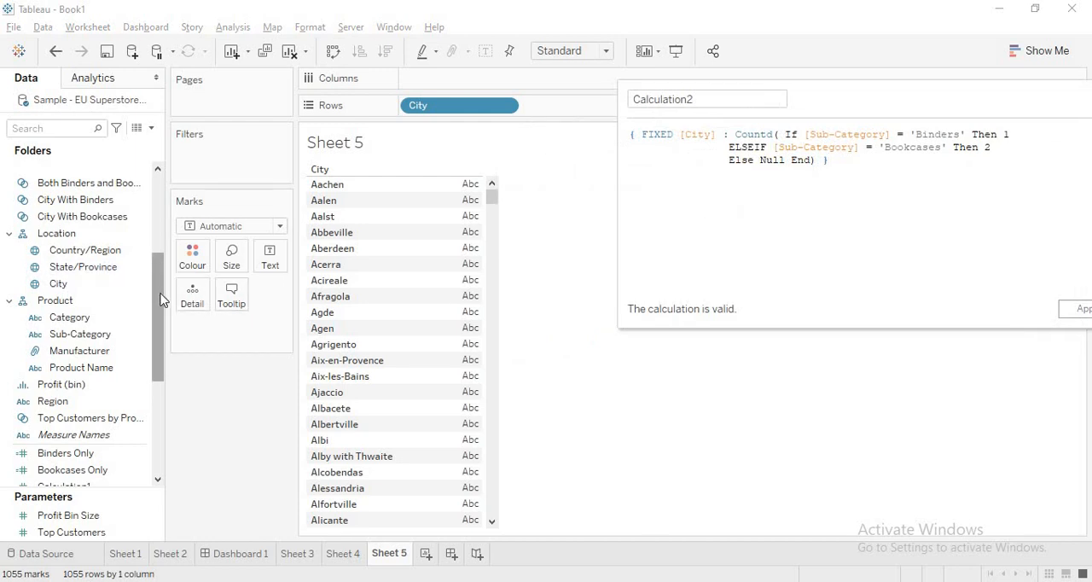
left_click_drag(160, 299, 159, 293)
left_click_drag(80, 333, 549, 115)
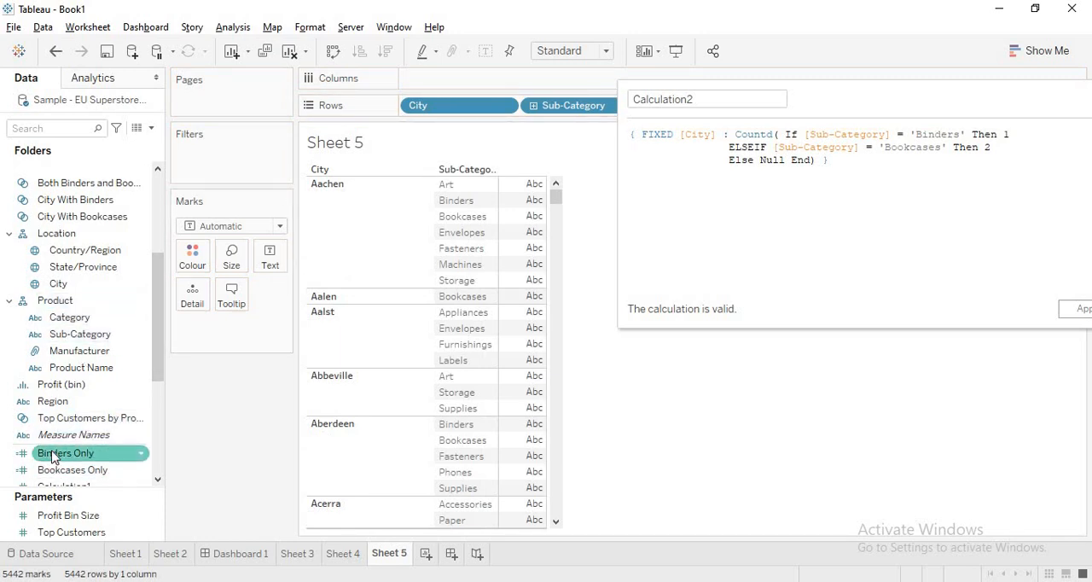
left_click_drag(54, 453, 269, 258)
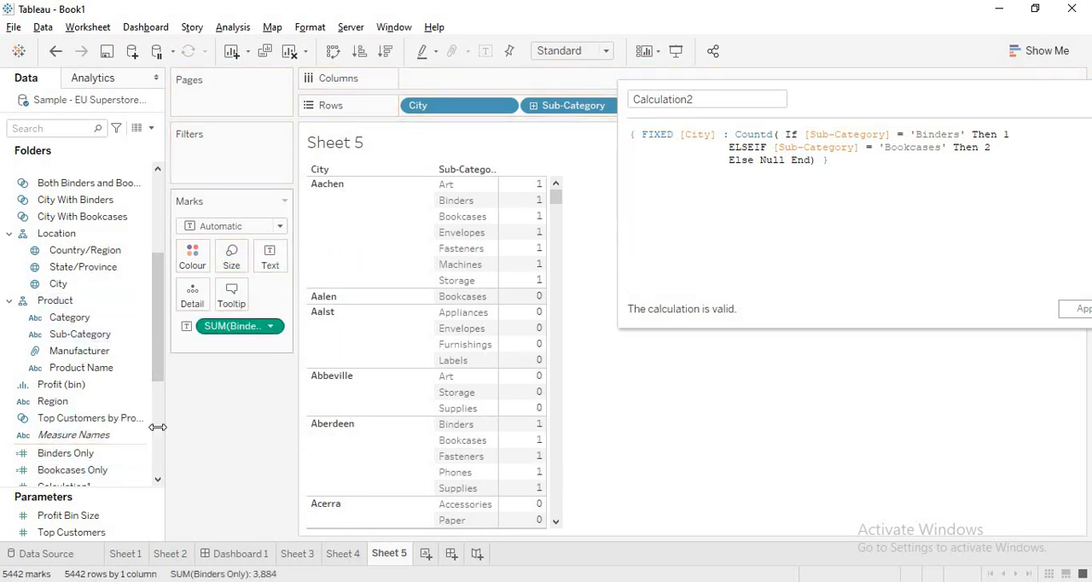
left_click_drag(92, 475, 529, 297)
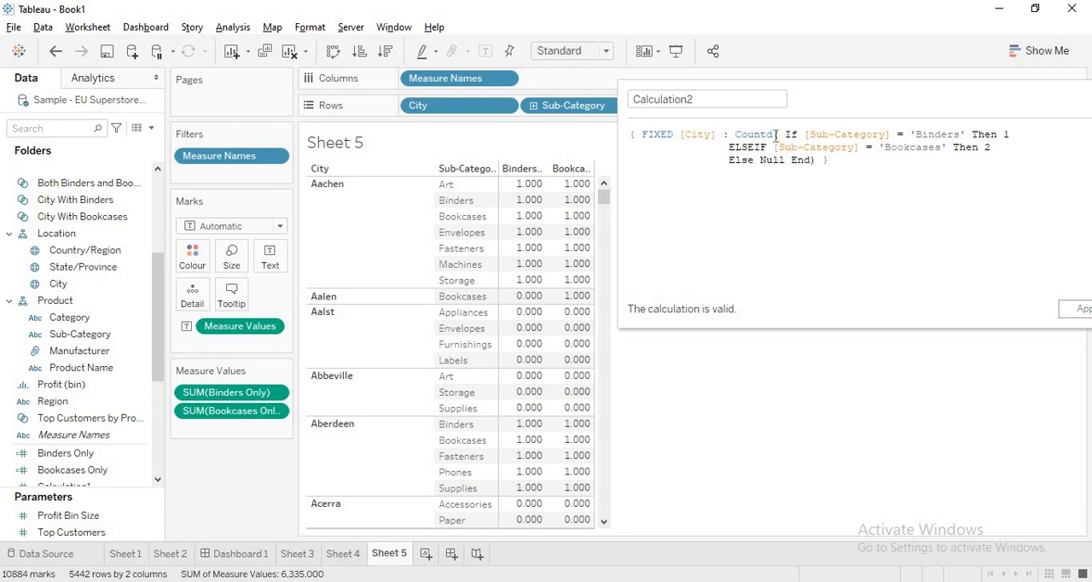
Step: Review the Countd function and the numbers assigned to Binders and Bookcases in the calculation's formula
left_click_drag(774, 134, 739, 134)
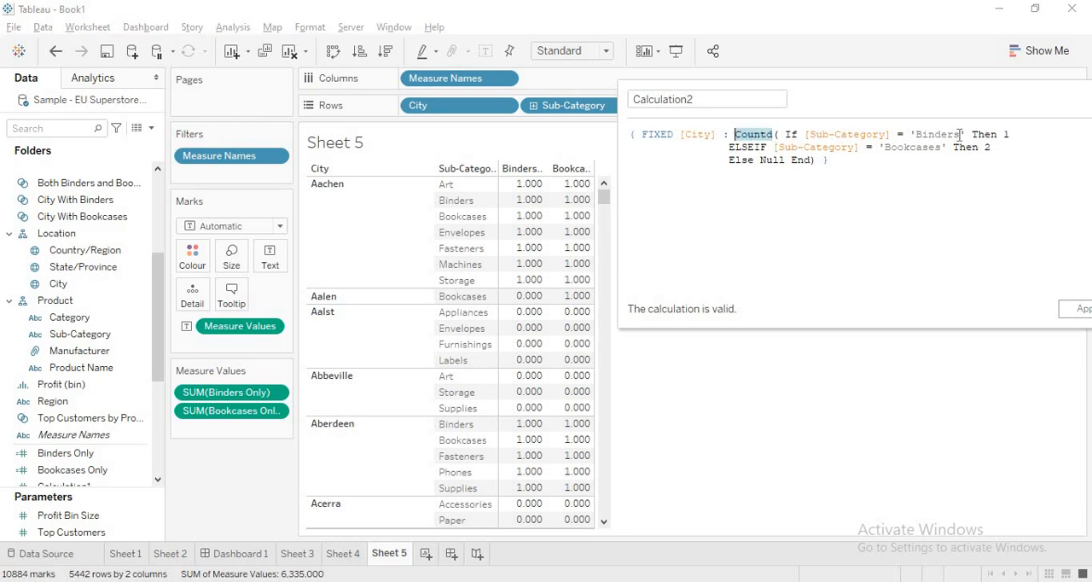
left_click_drag(917, 134, 1004, 137)
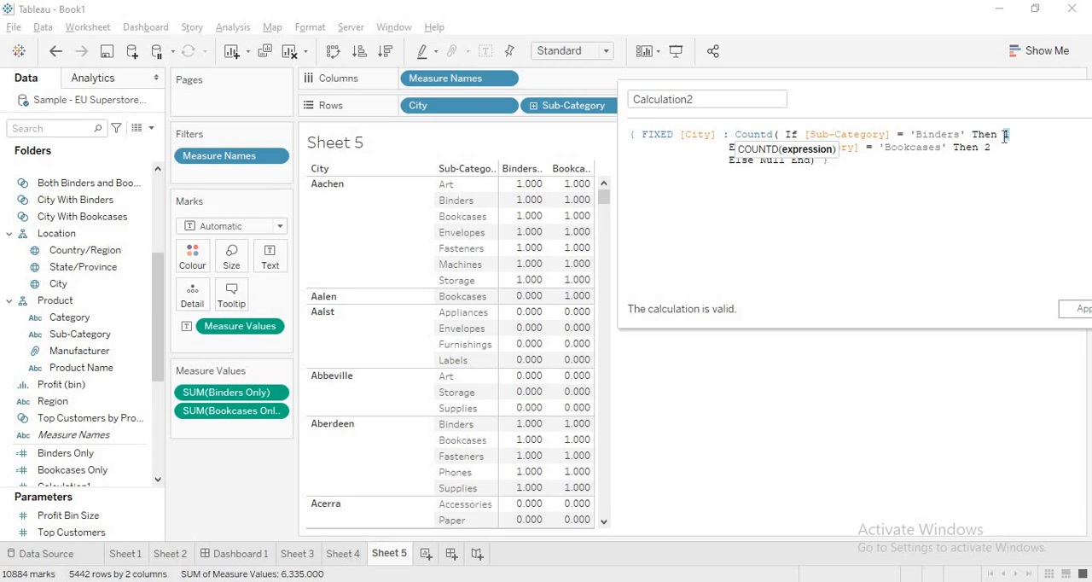
left_click_drag(886, 150, 943, 150)
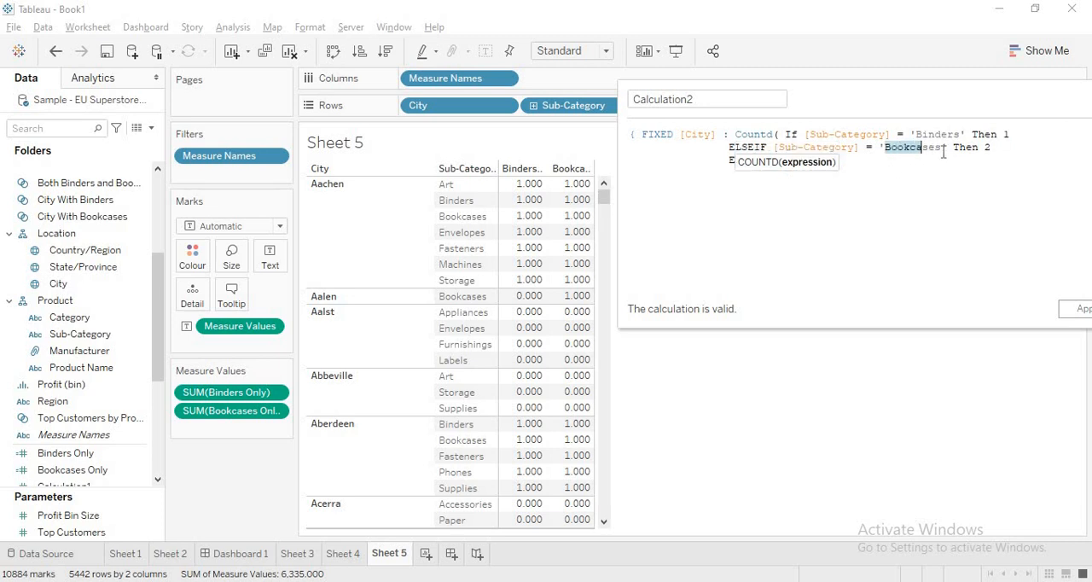
double_click(990, 149)
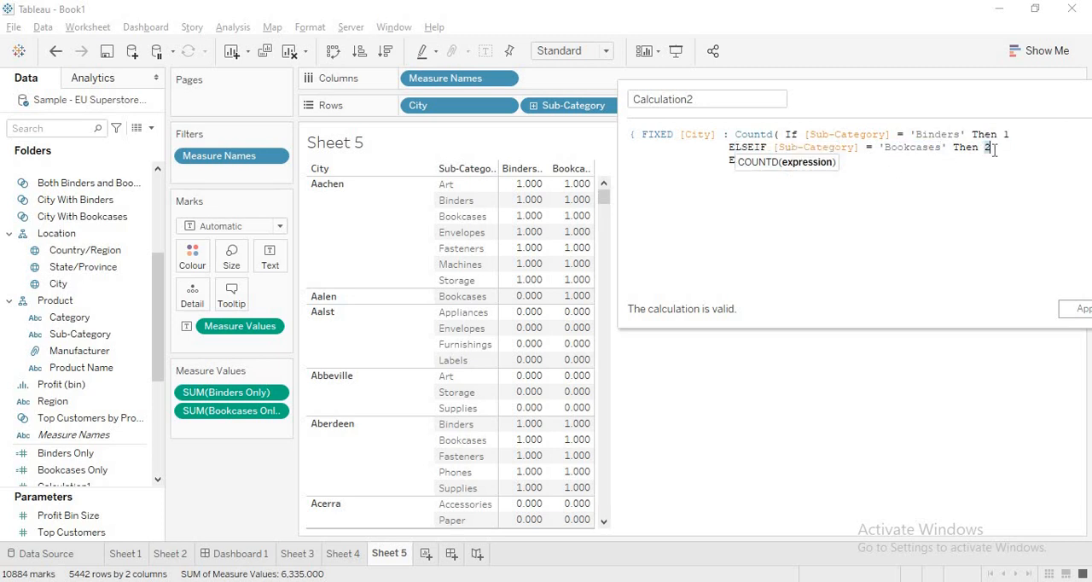
left_click(1007, 149)
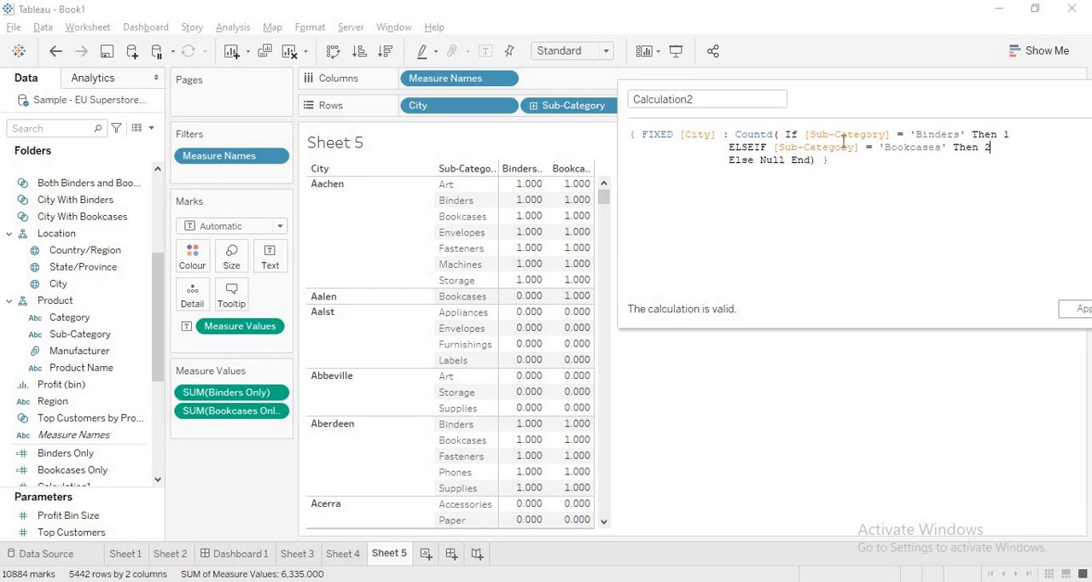
left_click_drag(776, 136, 730, 141)
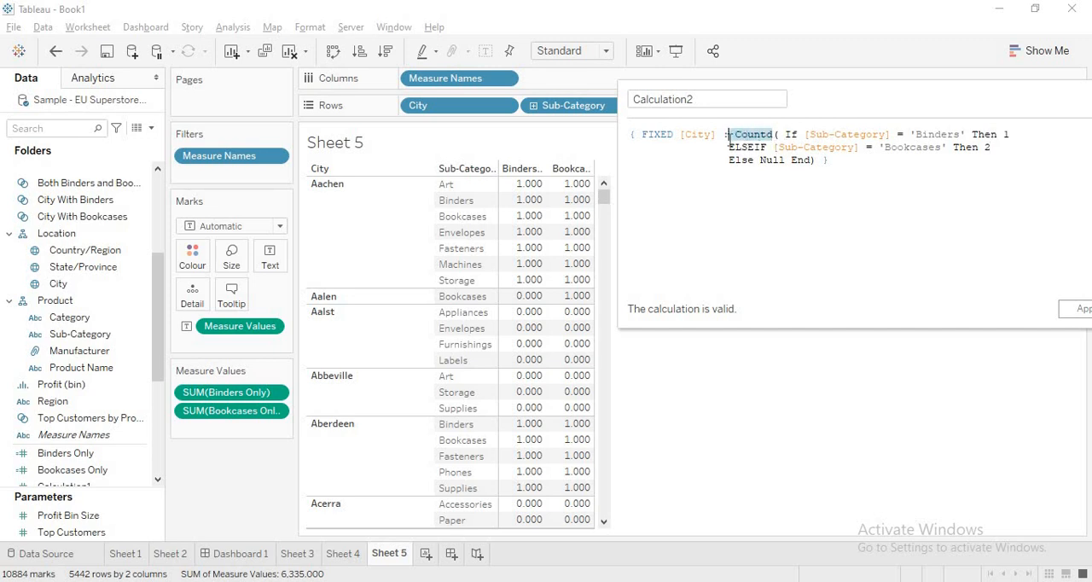
left_click(1022, 140)
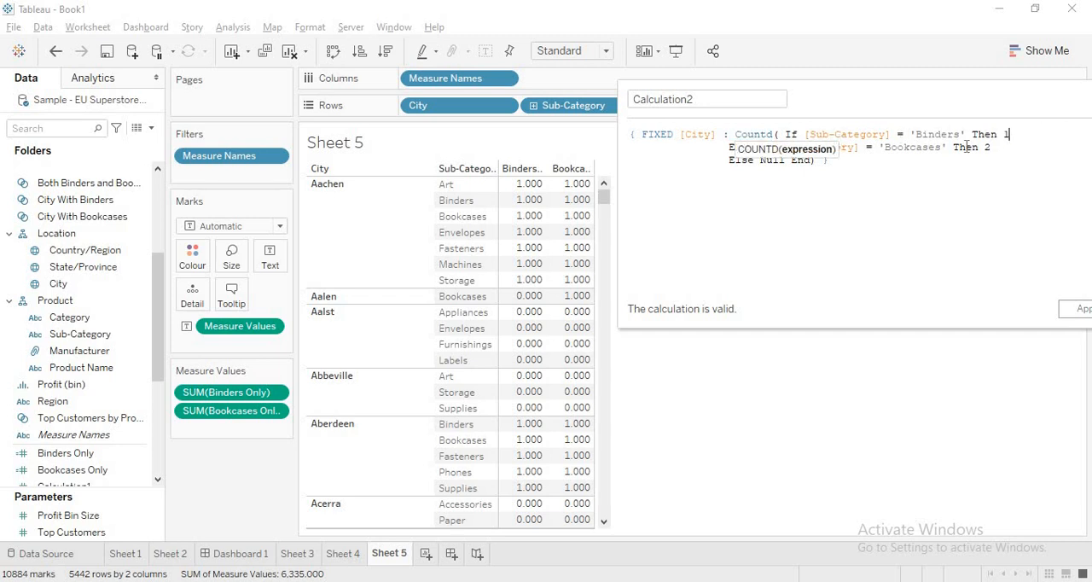
left_click(893, 166)
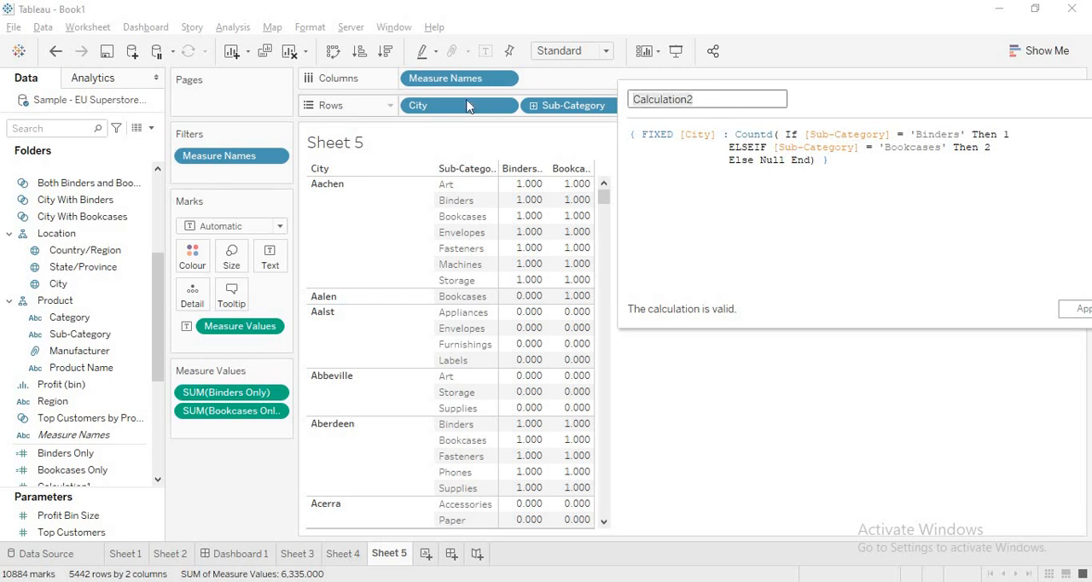
Step: Name the calculated field Bind and Book and apply it while keeping its editor open
type("Bind and Book")
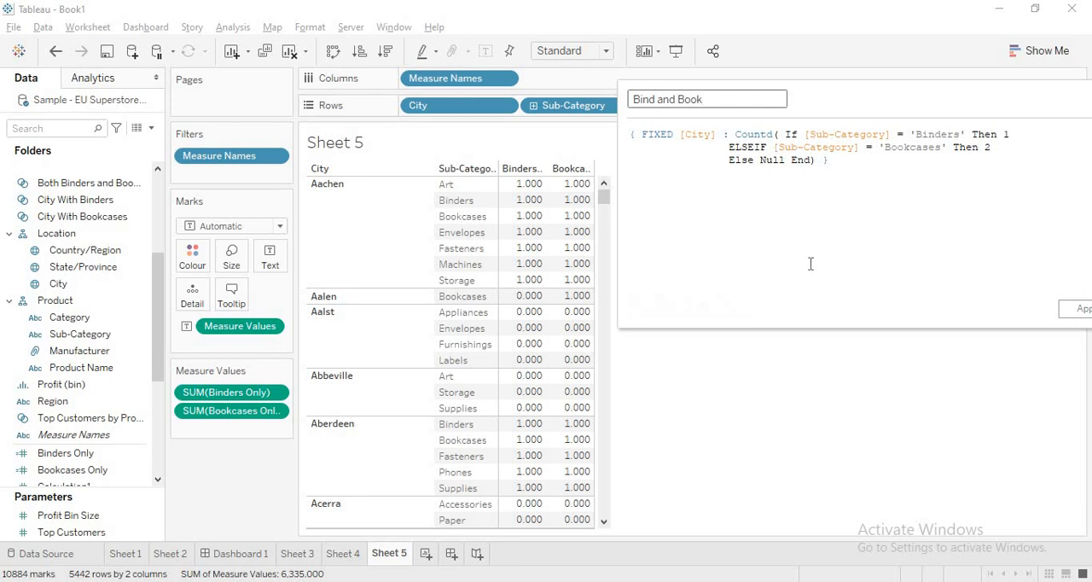
left_click(1082, 318)
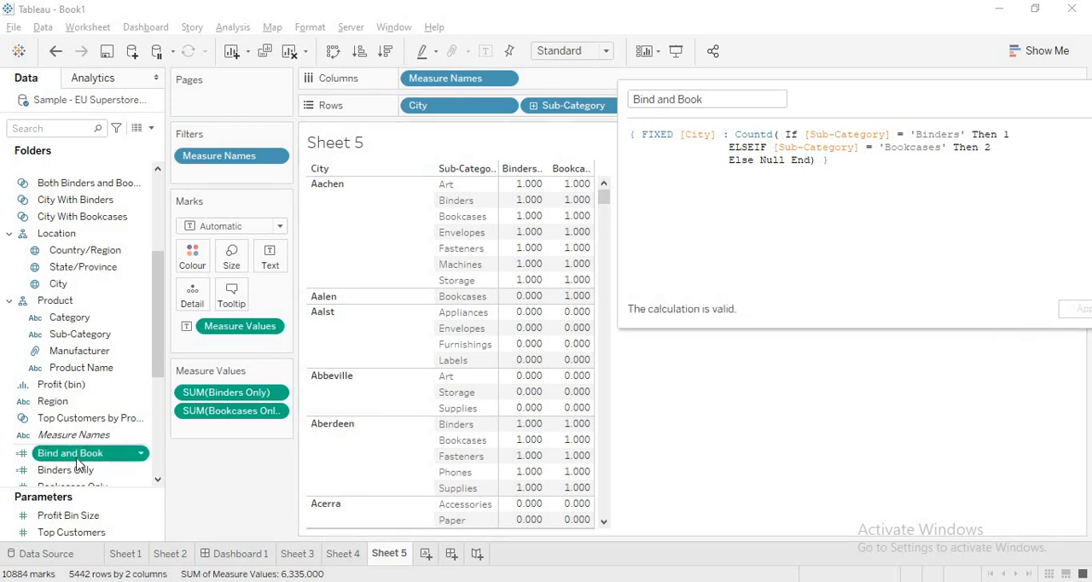
Step: Add Bind and Book to the table's measure values and compare it with Binders Only and Bookcases Only across the cities
left_click_drag(75, 460, 232, 432)
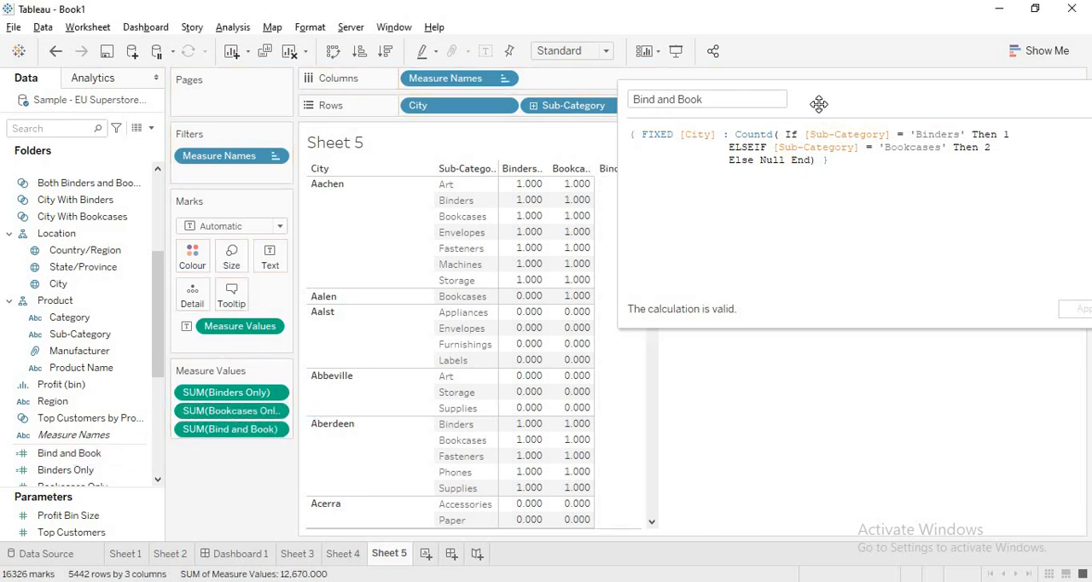
left_click_drag(819, 103, 1052, 64)
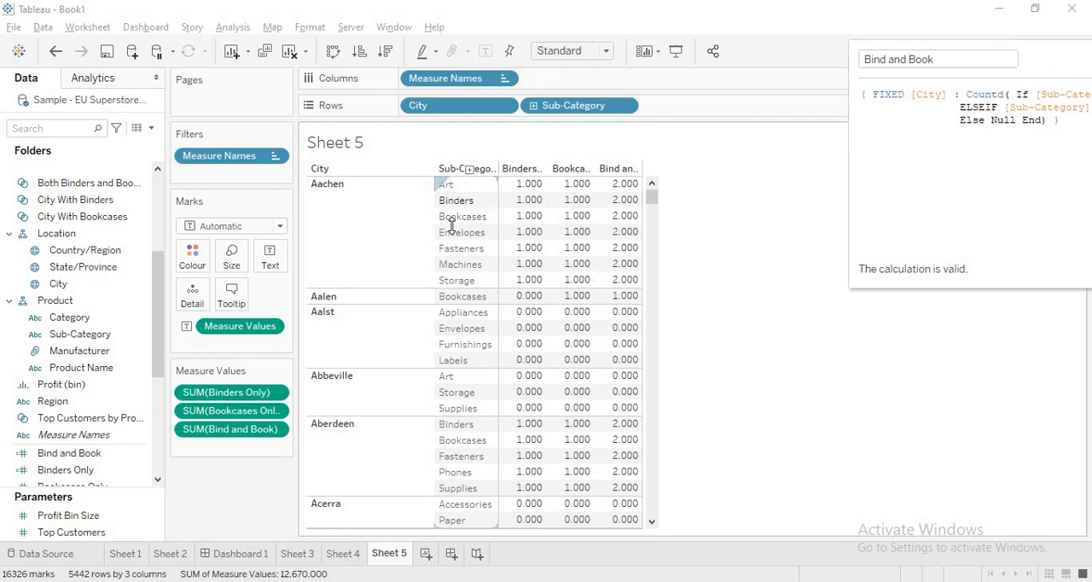
mouse_move(623, 195)
left_click_drag(653, 199, 654, 205)
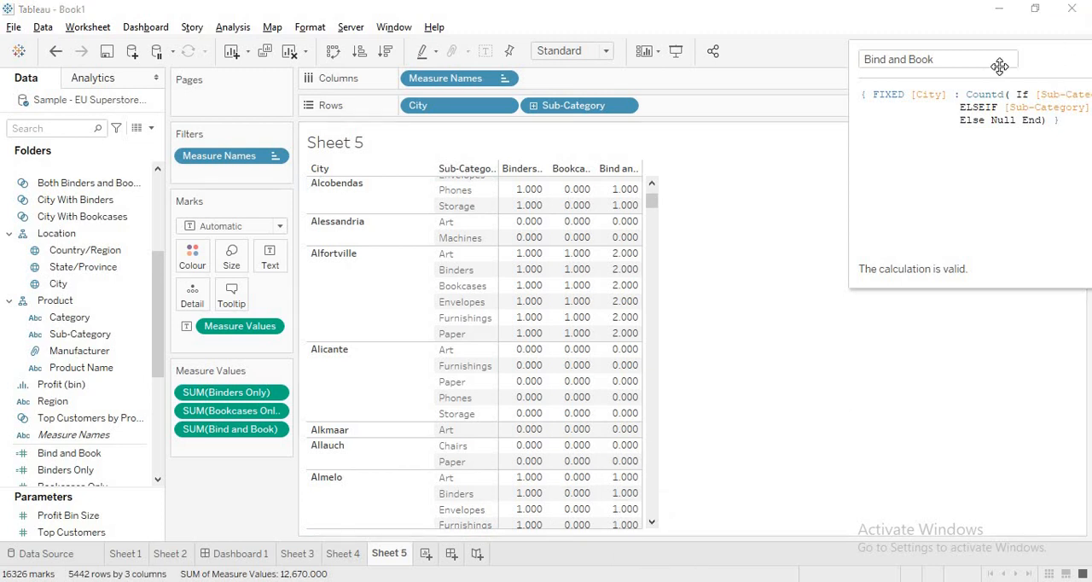
Step: Add an ELSEIF branch to the Bind and Book formula that returns 1 when [Sub-Category] = 'Art'
left_click_drag(1031, 63, 698, 53)
left_click(906, 91)
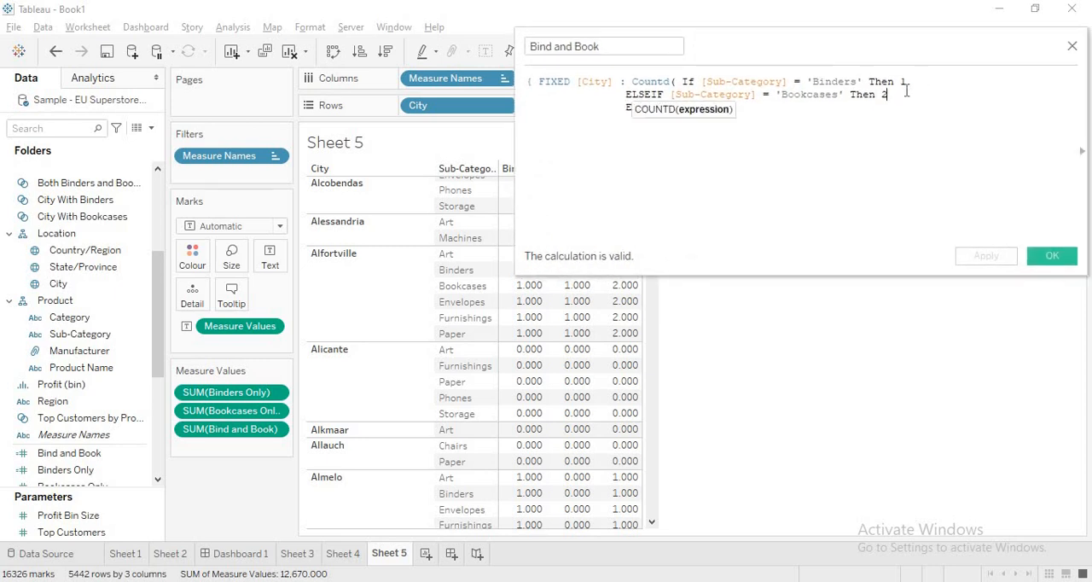
key("Return")
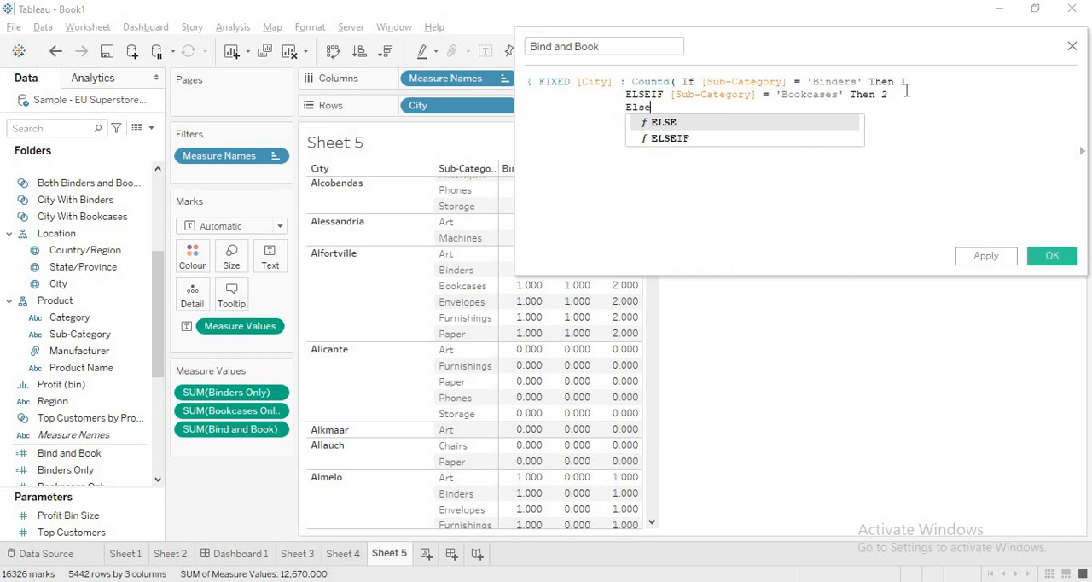
key("Down")
key("Return")
type("[Sub")
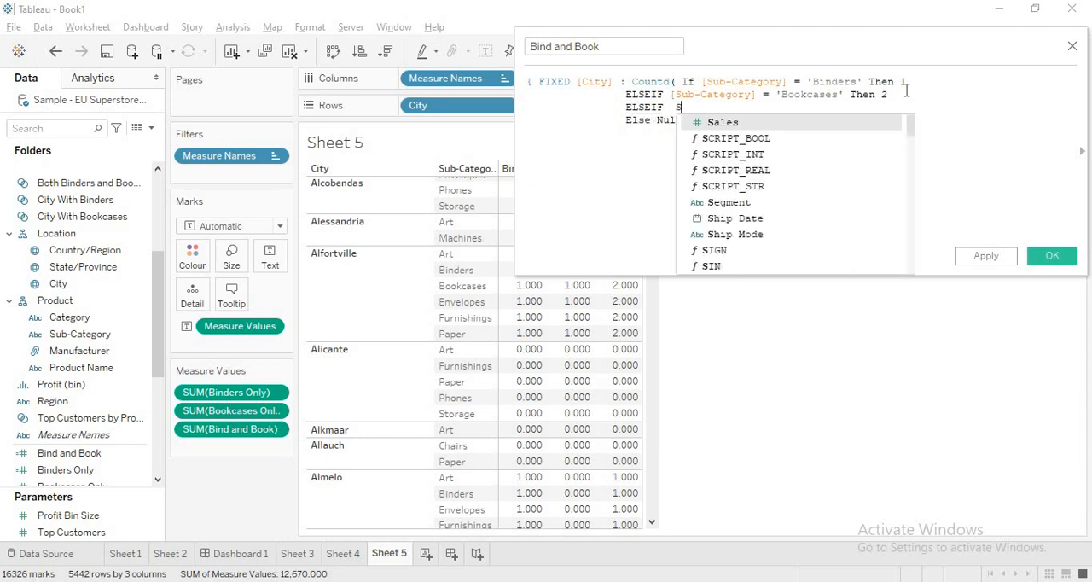
key("Return")
type("=")
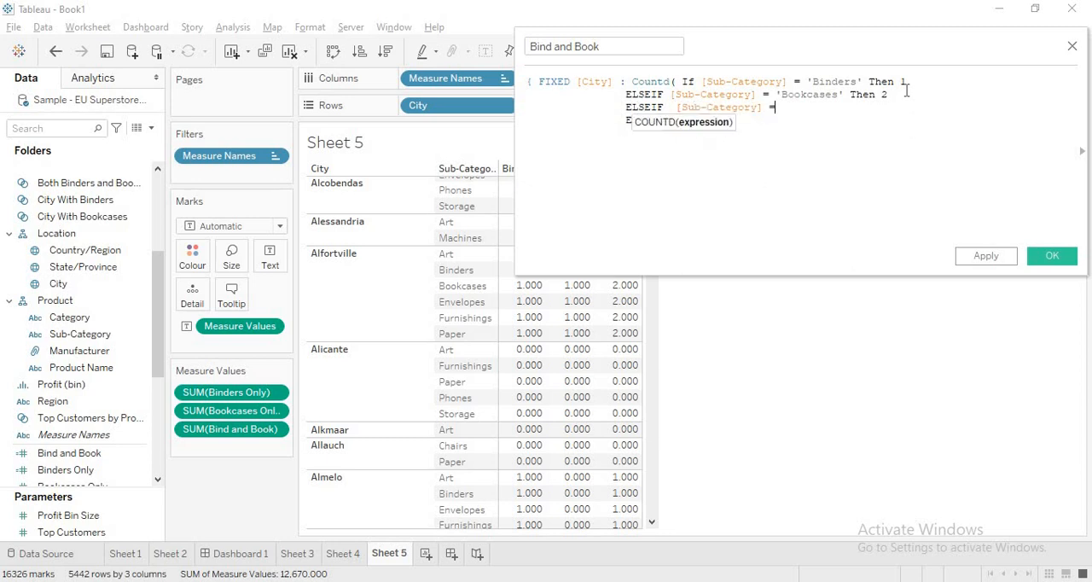
type(" 'Sret")
key("BackSpace")
key("BackSpace")
type("t")
type("' Then")
key("BackSpace")
key("BackSpace")
key("BackSpace")
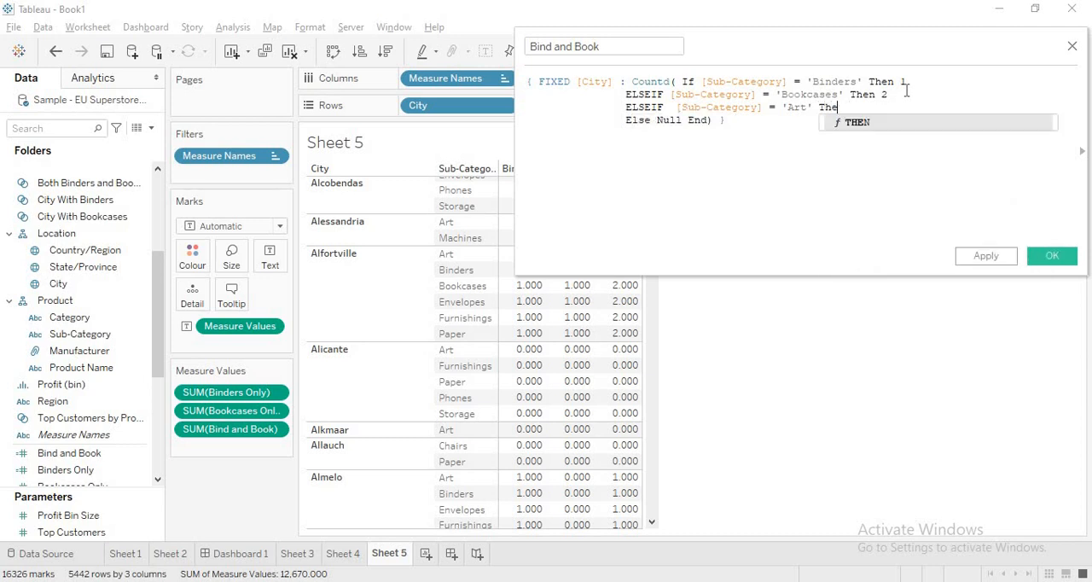
type("n ")
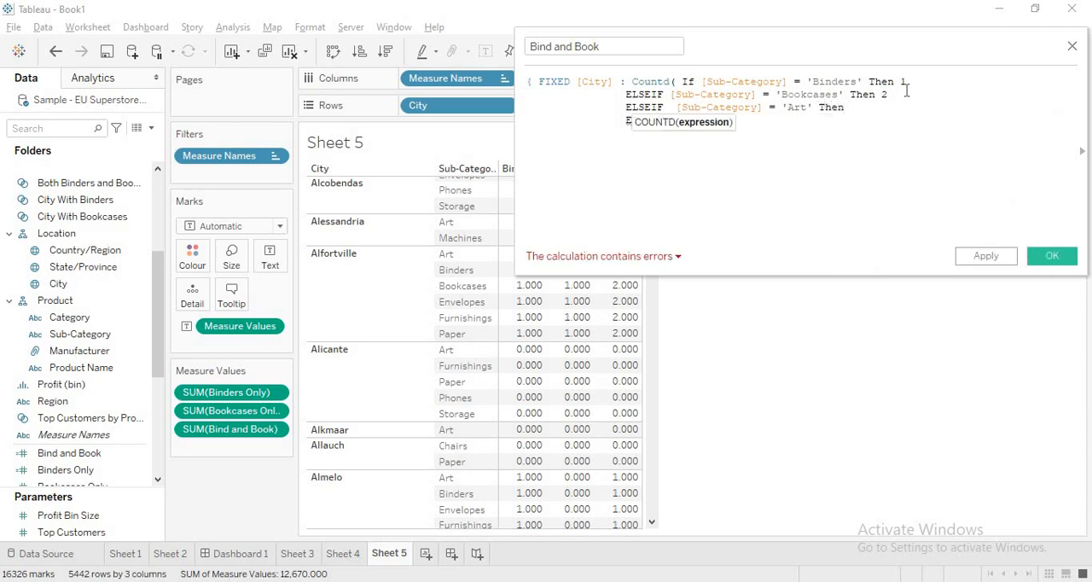
type("1")
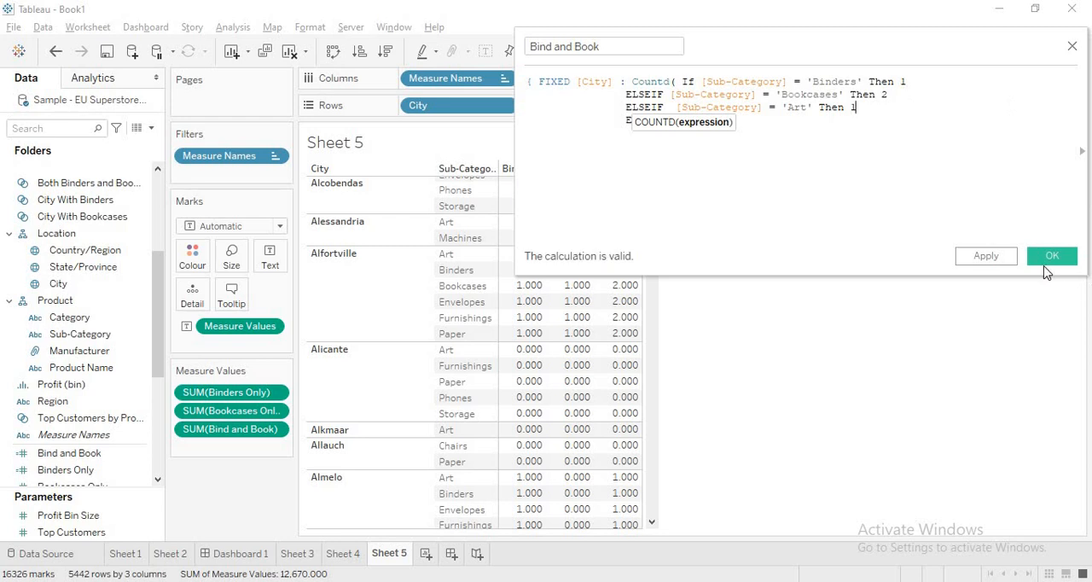
Step: Compare the numbers assigned to Binders and Art in the Bind and Book formula
double_click(903, 81)
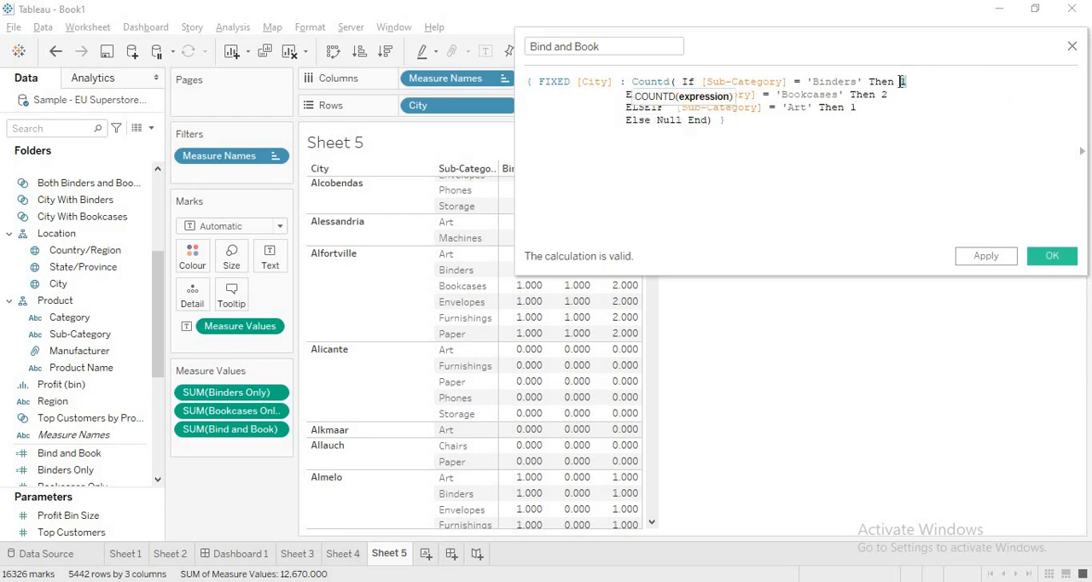
left_click_drag(857, 109, 851, 108)
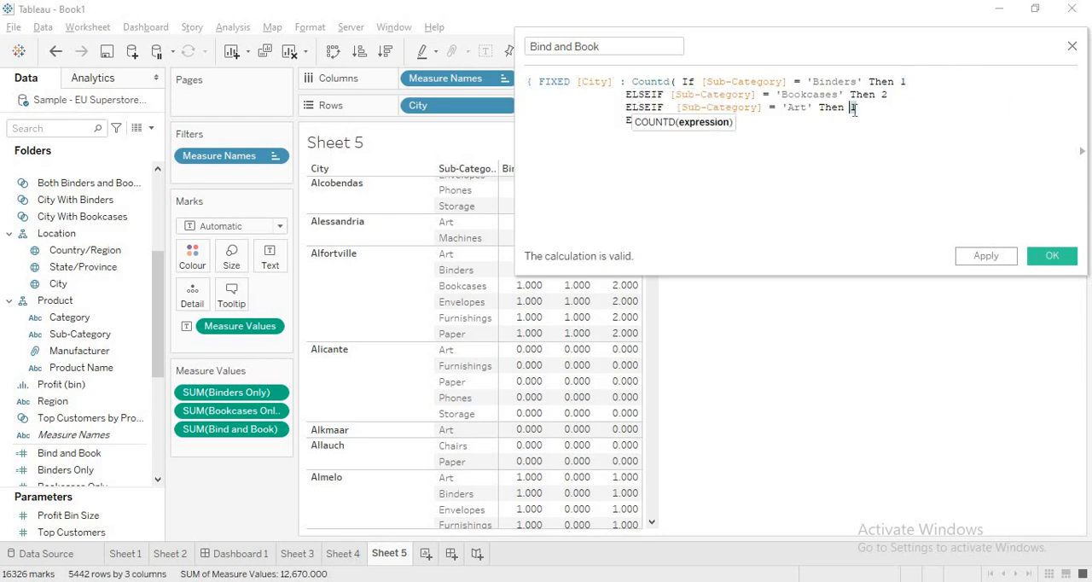
left_click(905, 81)
double_click(903, 81)
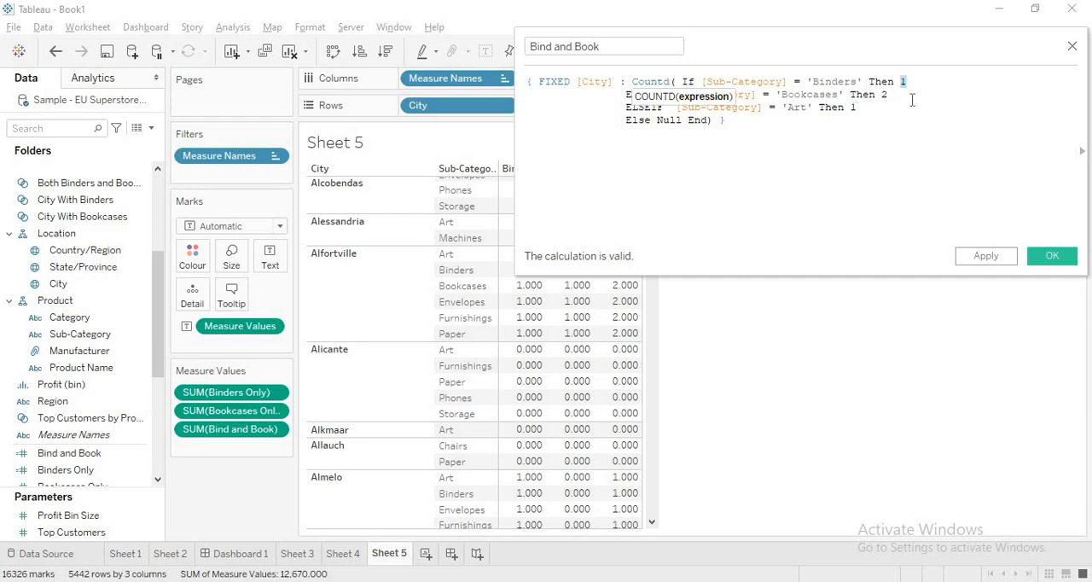
Step: Apply the formula with Art assigned 1, keeping the editor open and the Aachen rows in view
left_click_drag(842, 48, 928, 39)
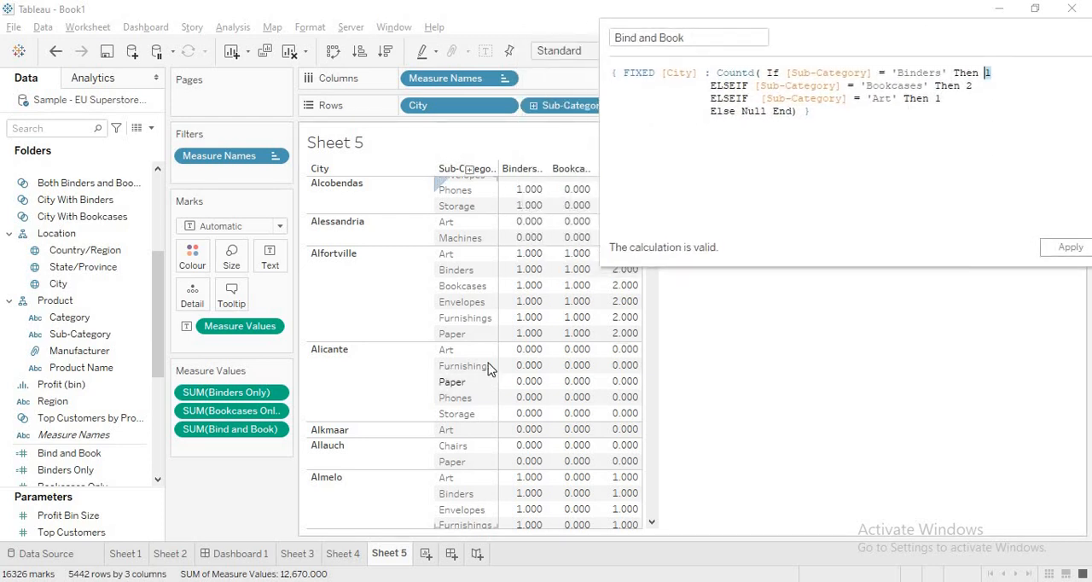
left_click_drag(808, 46, 864, 46)
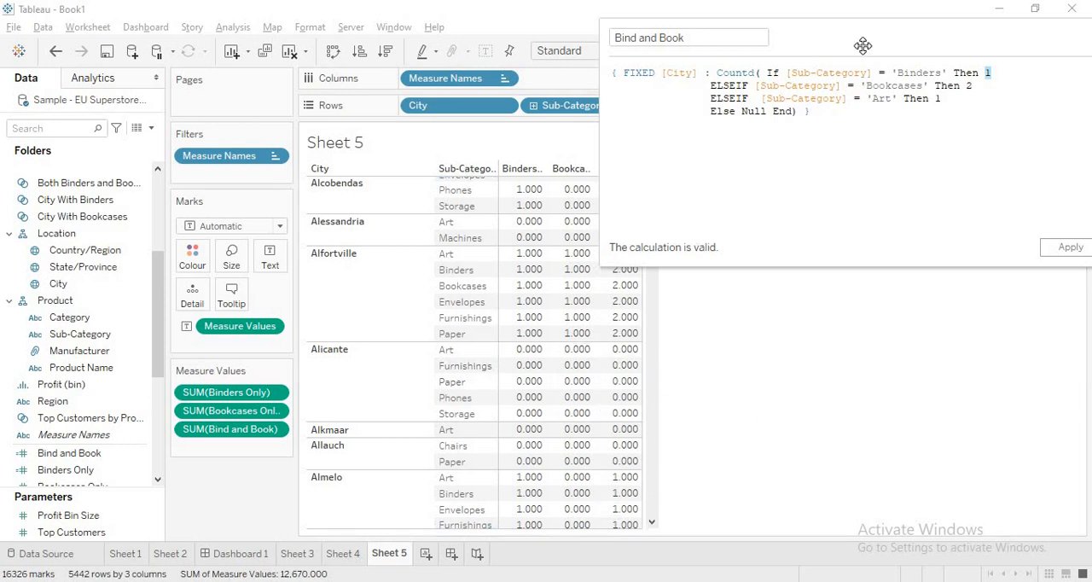
left_click_drag(651, 204, 641, 163)
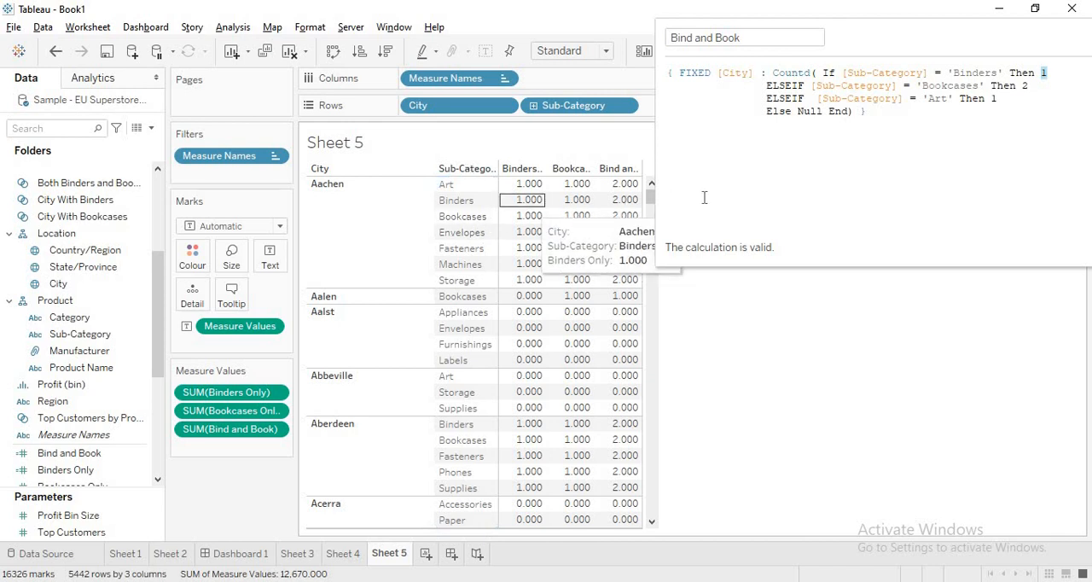
left_click_drag(948, 41, 881, 23)
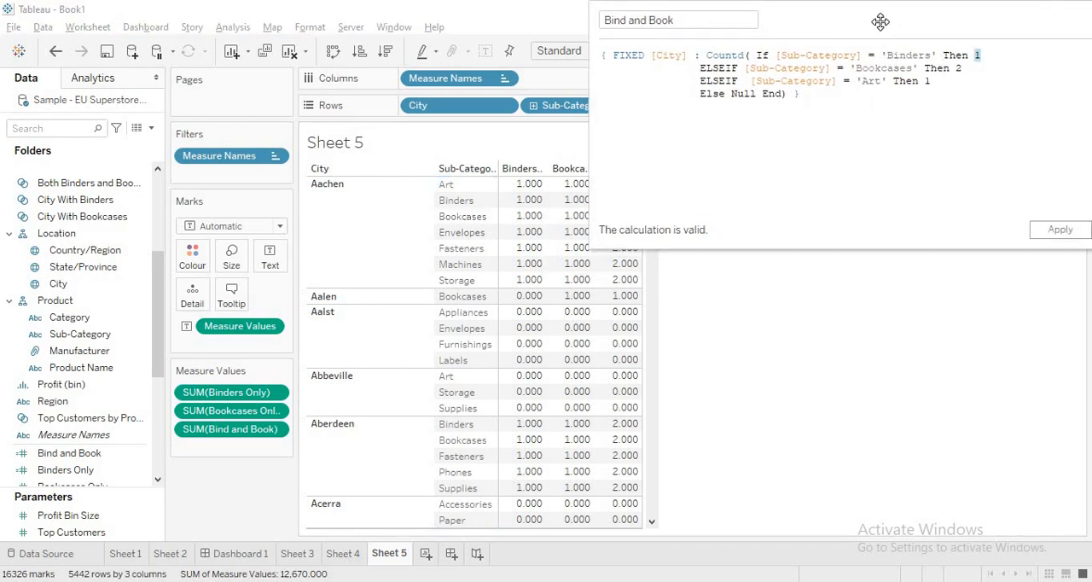
left_click_drag(485, 270, 361, 288)
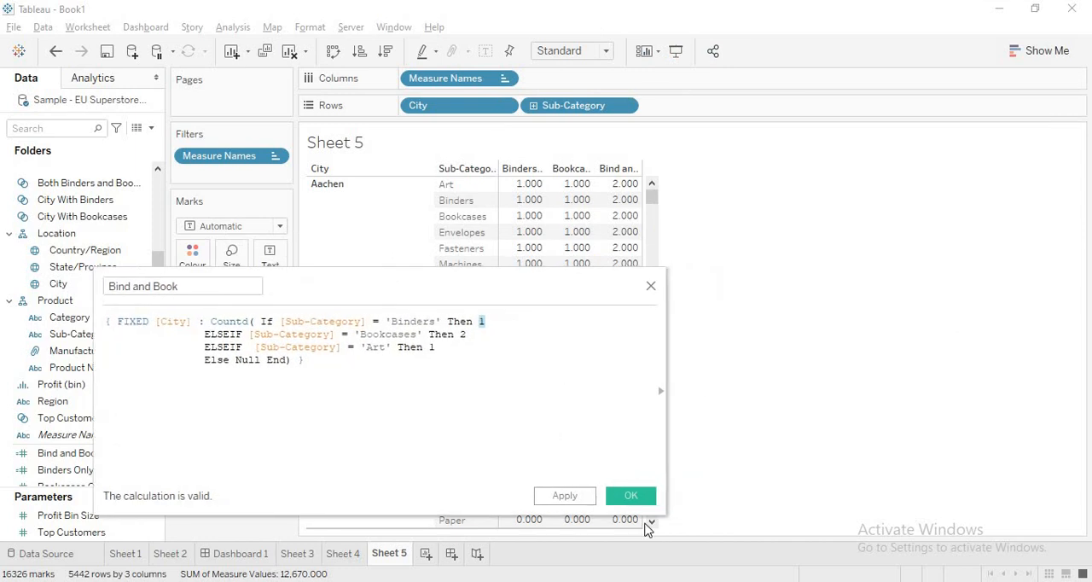
left_click(558, 502)
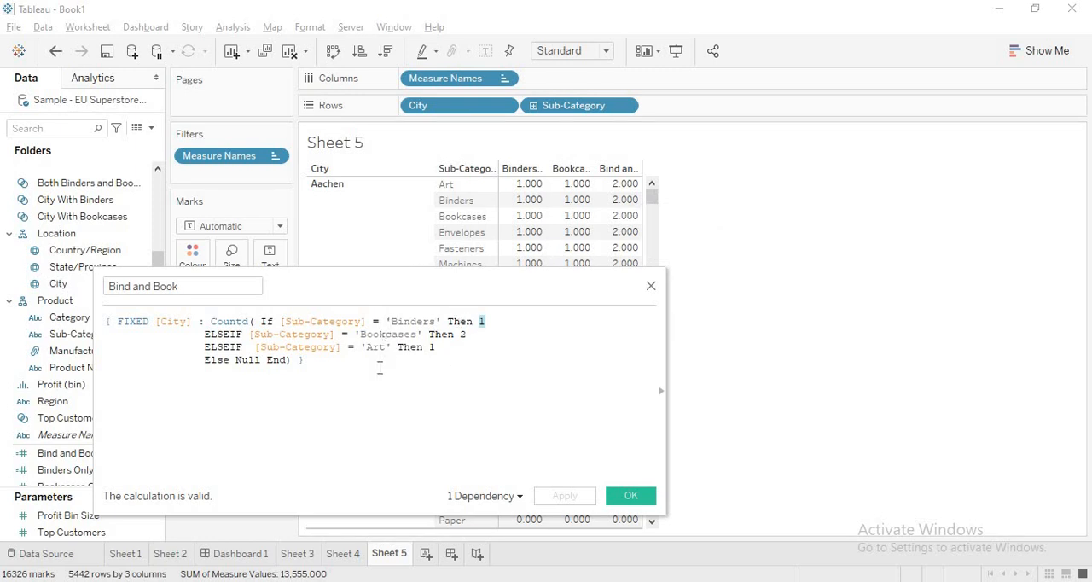
Step: Change the number assigned to Art to 3 in the Bind and Book formula, then apply and save the calculation
left_click(486, 322)
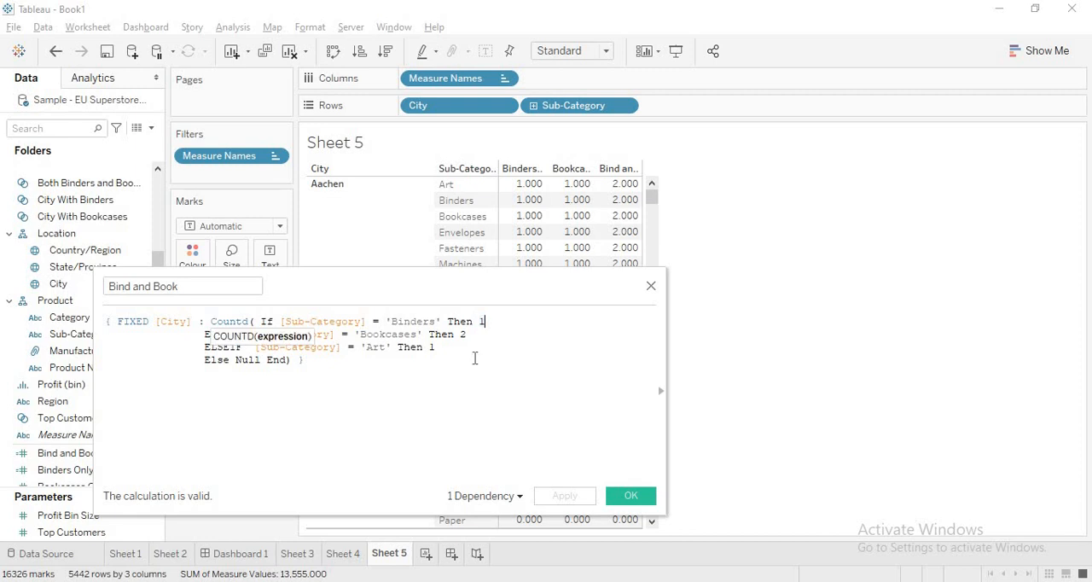
left_click(435, 349)
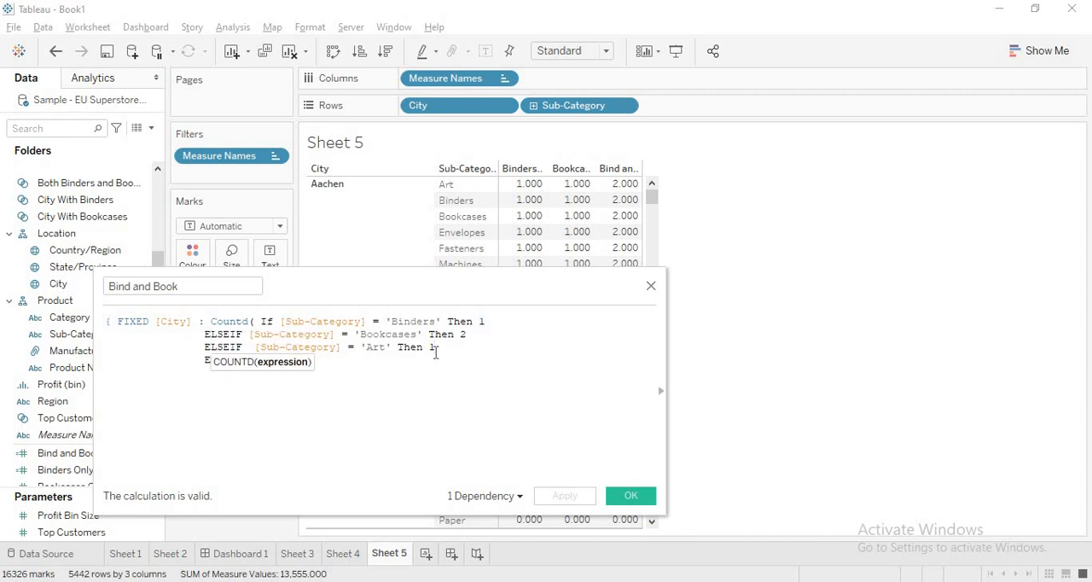
key("BackSpace")
type("3")
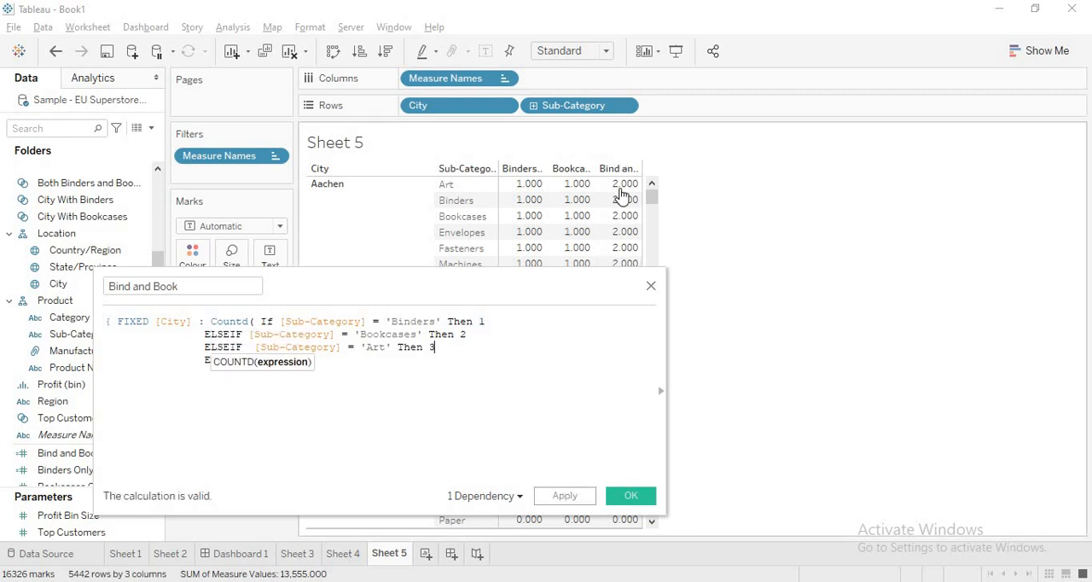
left_click(574, 499)
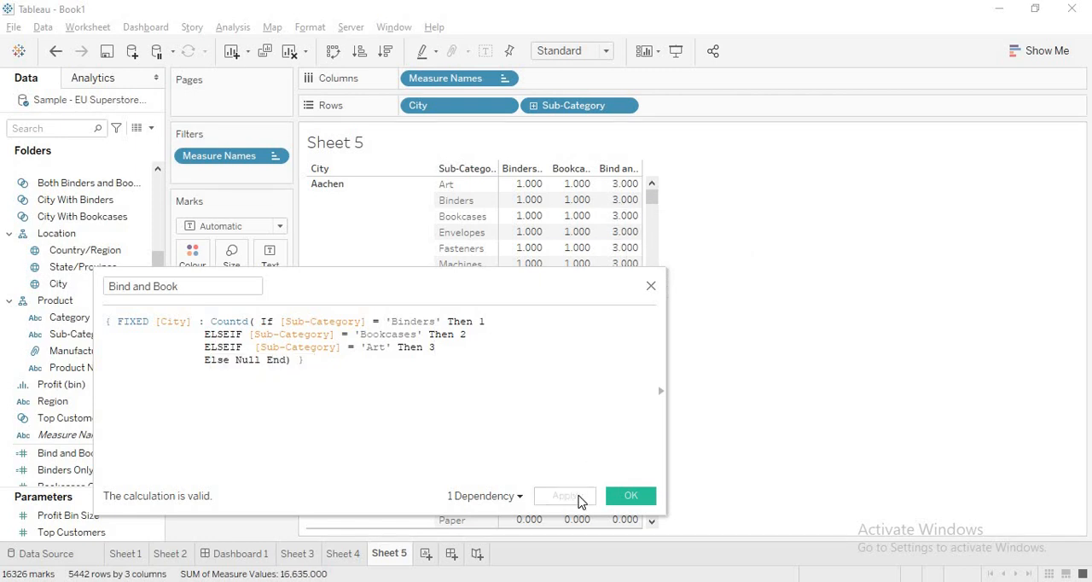
left_click(627, 499)
Step: Create a calculated field with the formula [Bind and Book] = 3
left_click(64, 456)
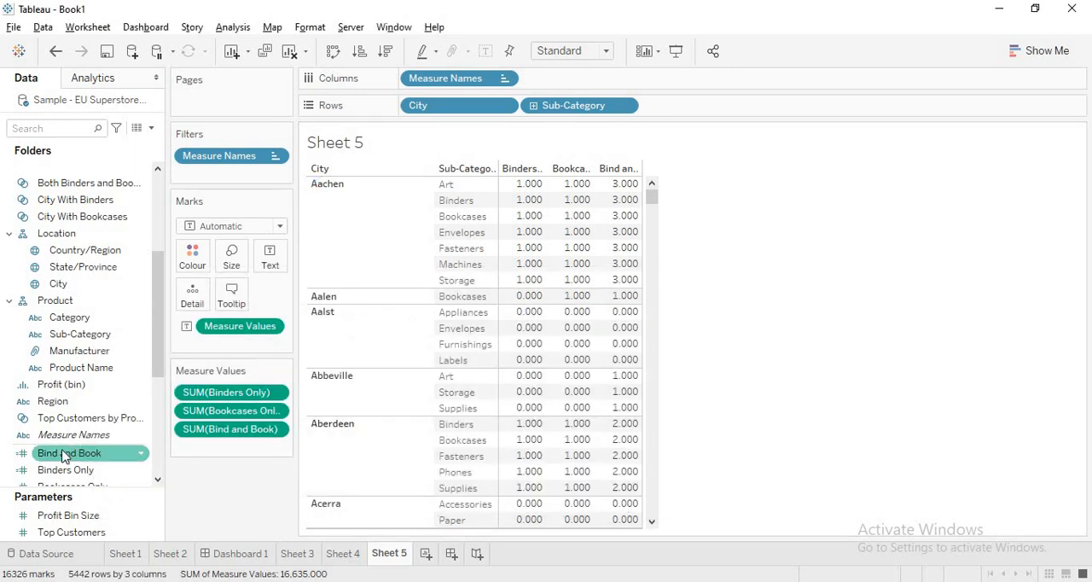
left_click(237, 27)
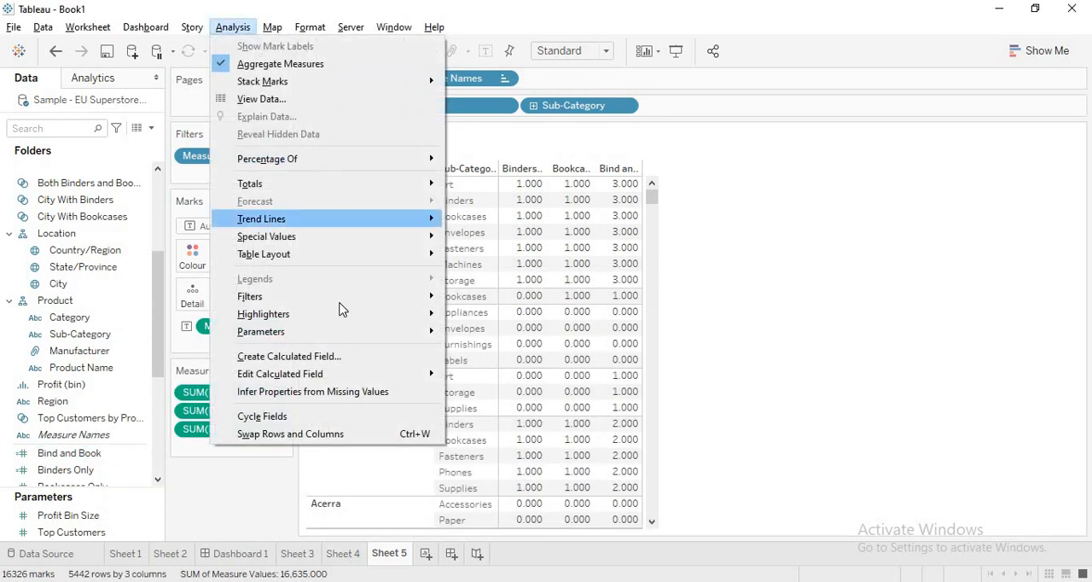
left_click(339, 356)
left_click_drag(316, 283, 573, 222)
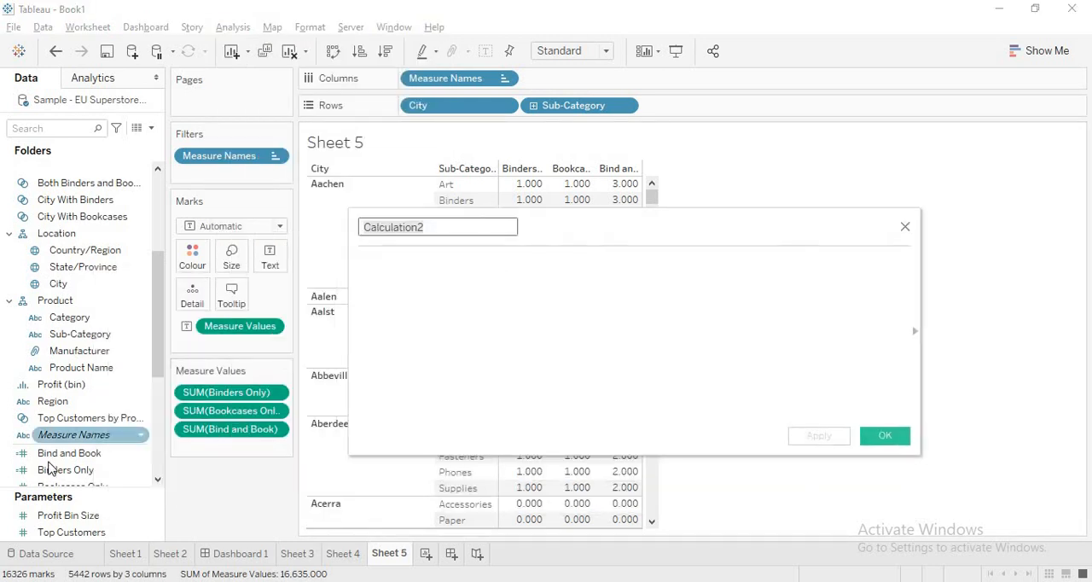
left_click_drag(52, 453, 453, 300)
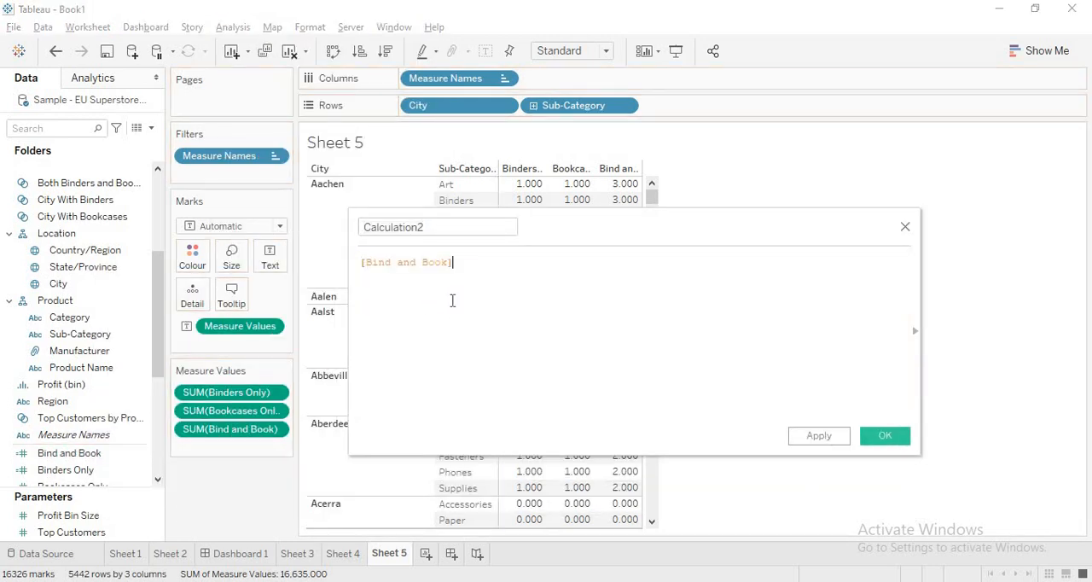
type("= 3")
left_click(833, 443)
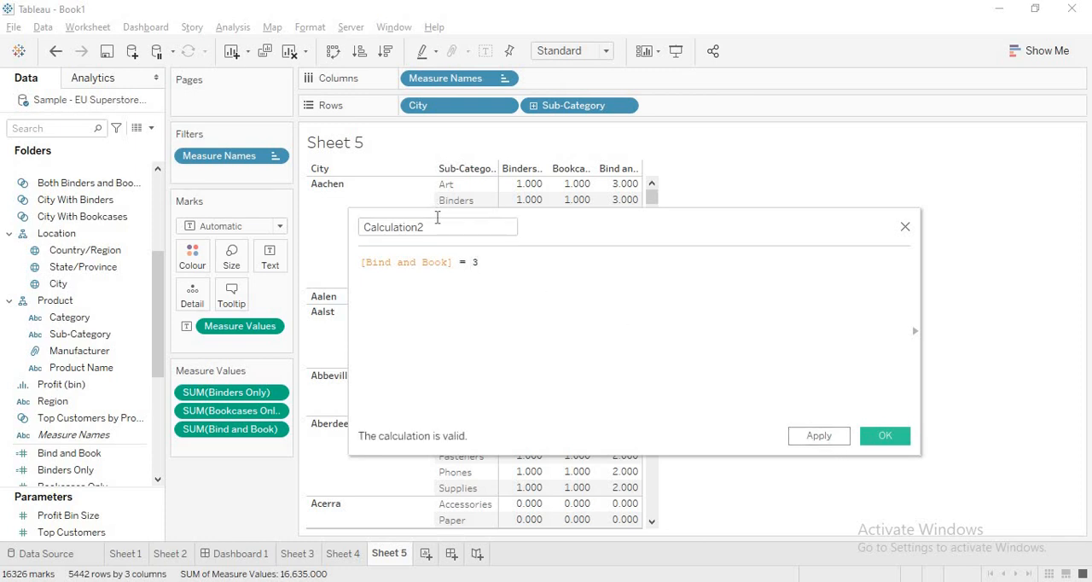
Step: Name the calculated field Bind Boolean and save it
left_click_drag(439, 215, 118, 222)
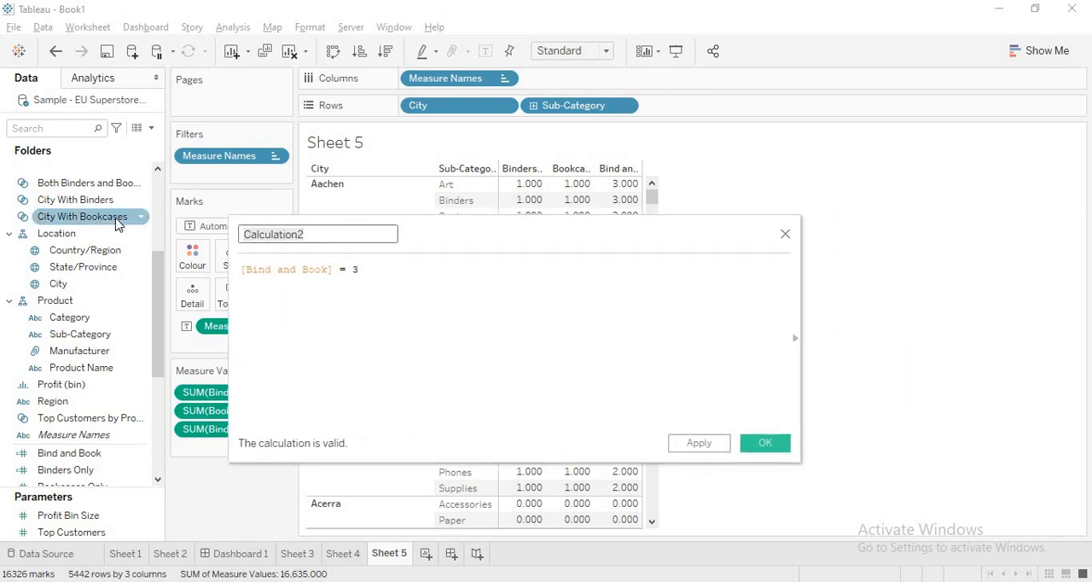
type("Bind Boole")
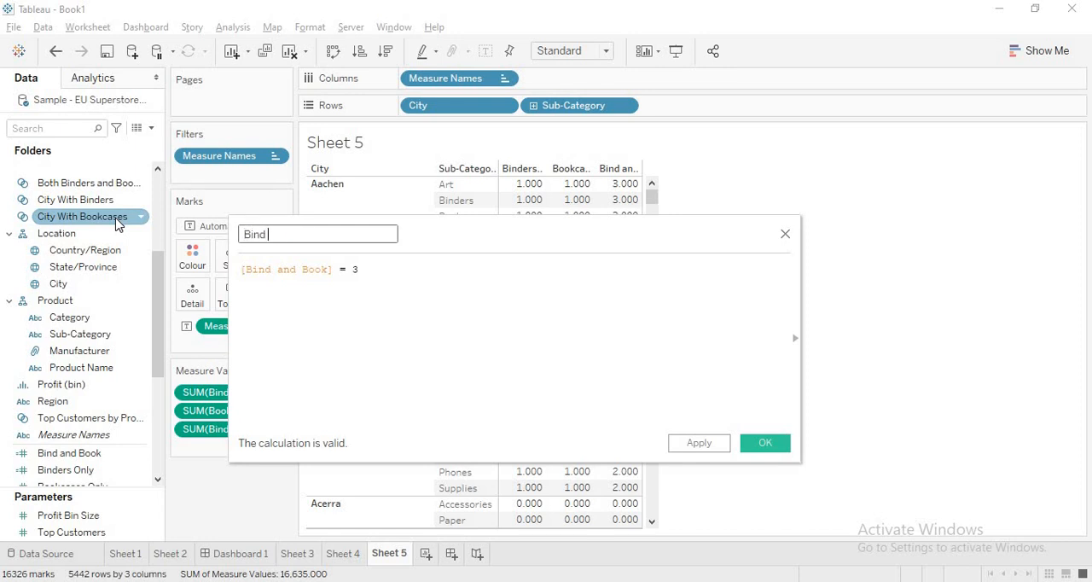
type("an")
left_click(764, 443)
Step: Filter the table by Bind Boolean, keeping only True
left_click_drag(77, 189, 534, 195)
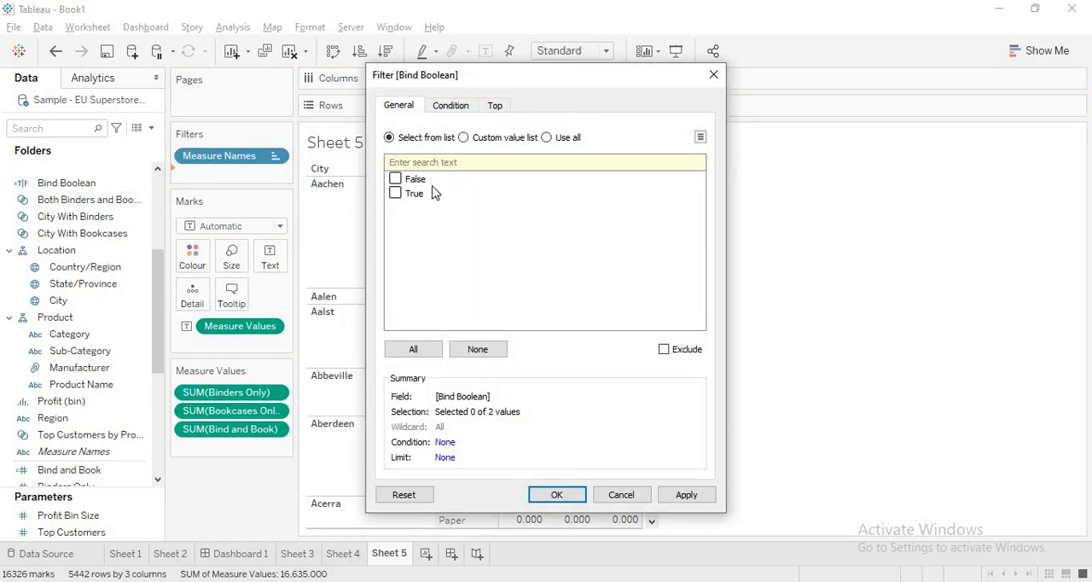
left_click(396, 195)
left_click(688, 500)
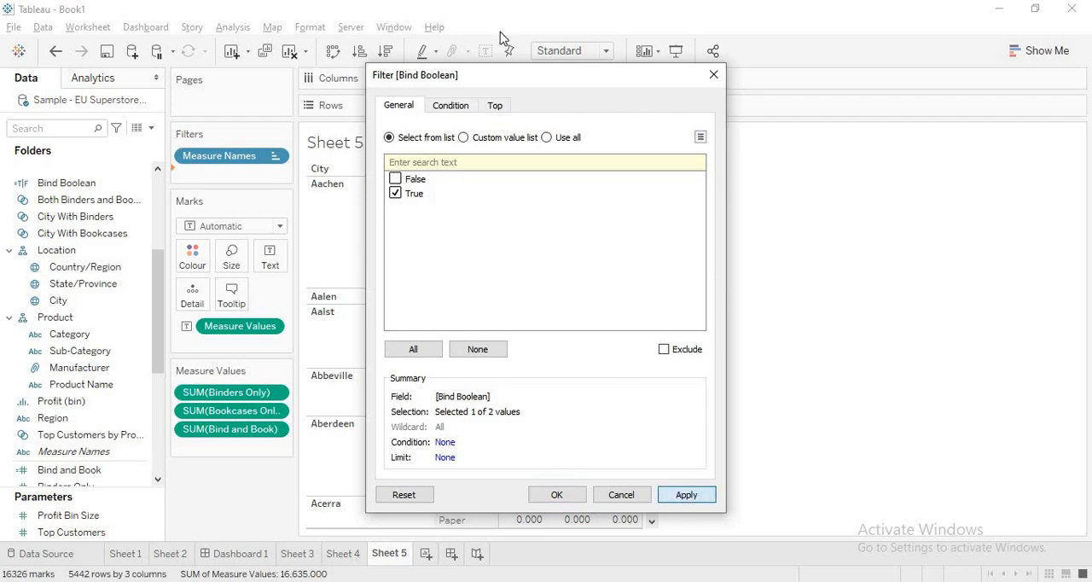
left_click_drag(527, 80, 901, 36)
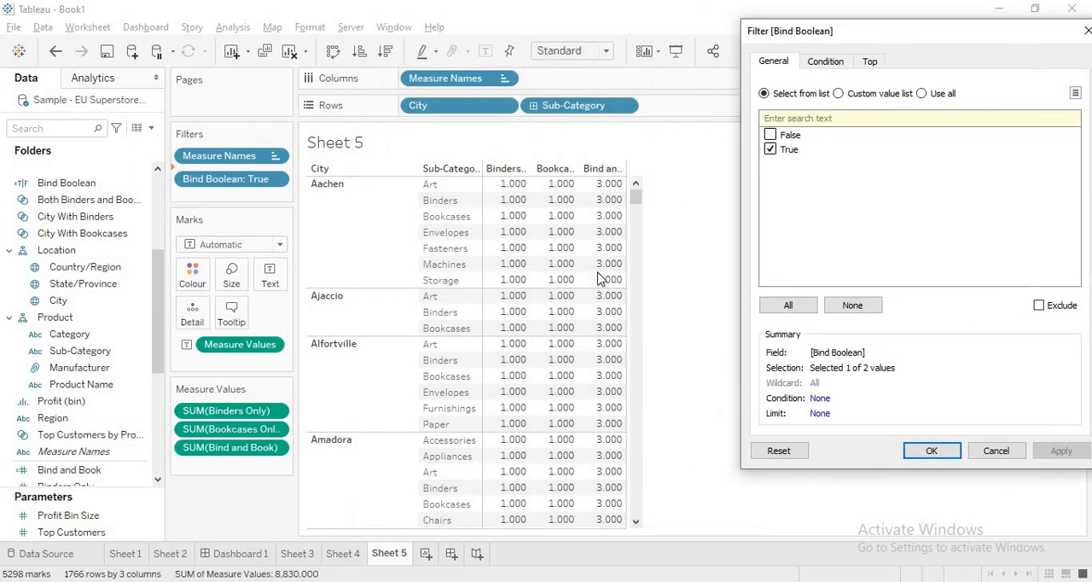
left_click(932, 451)
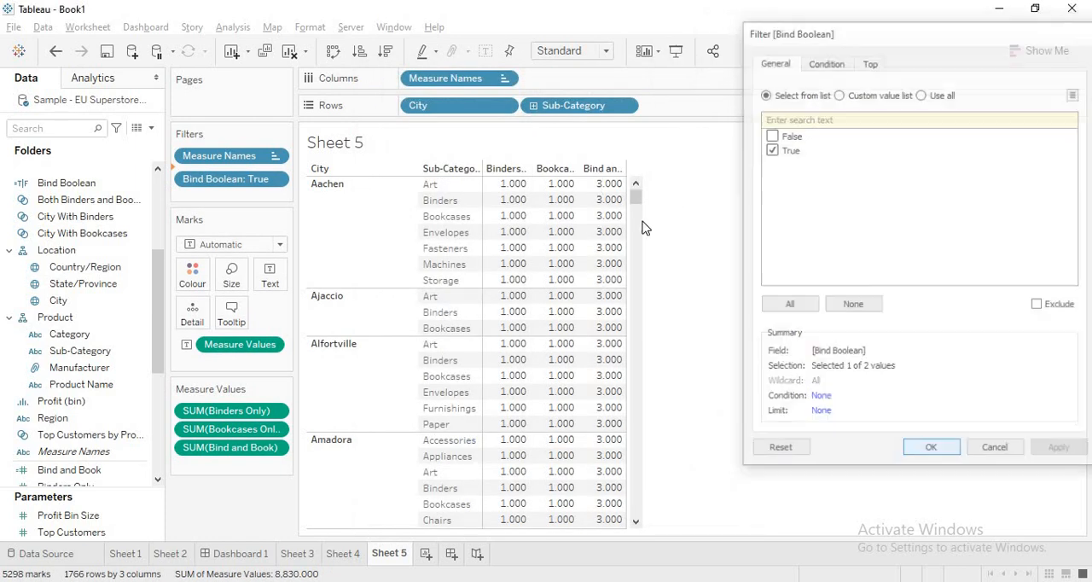
Step: Reduce the table to City and the Bind and Book measure by removing Binders Only, Bookcases Only and Sub-Category
mouse_move(637, 198)
left_mouse_down()
mouse_move(640, 211)
mouse_move(634, 191)
left_mouse_up()
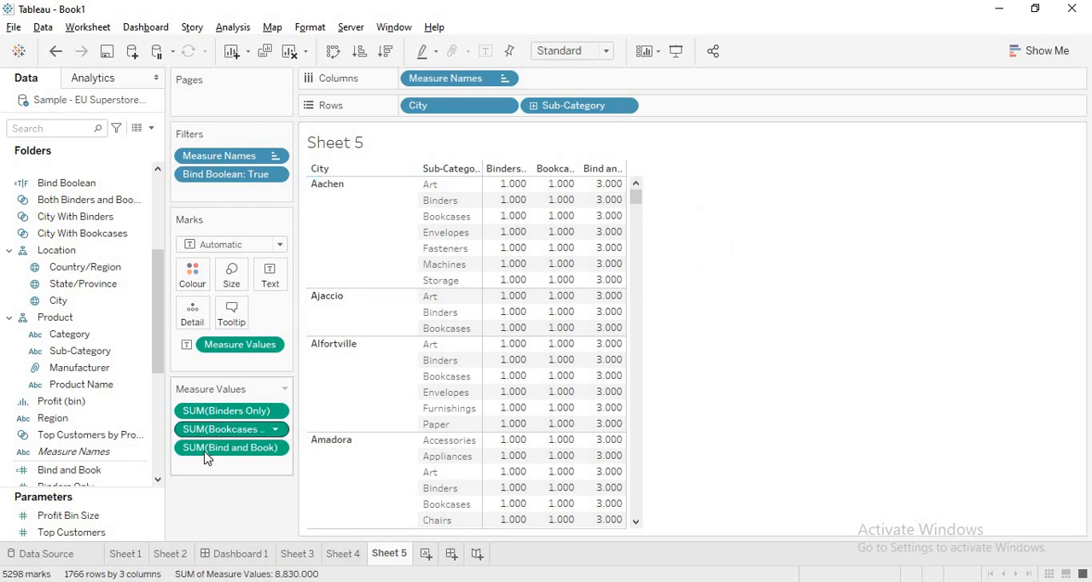
left_click_drag(209, 451, 960, 281)
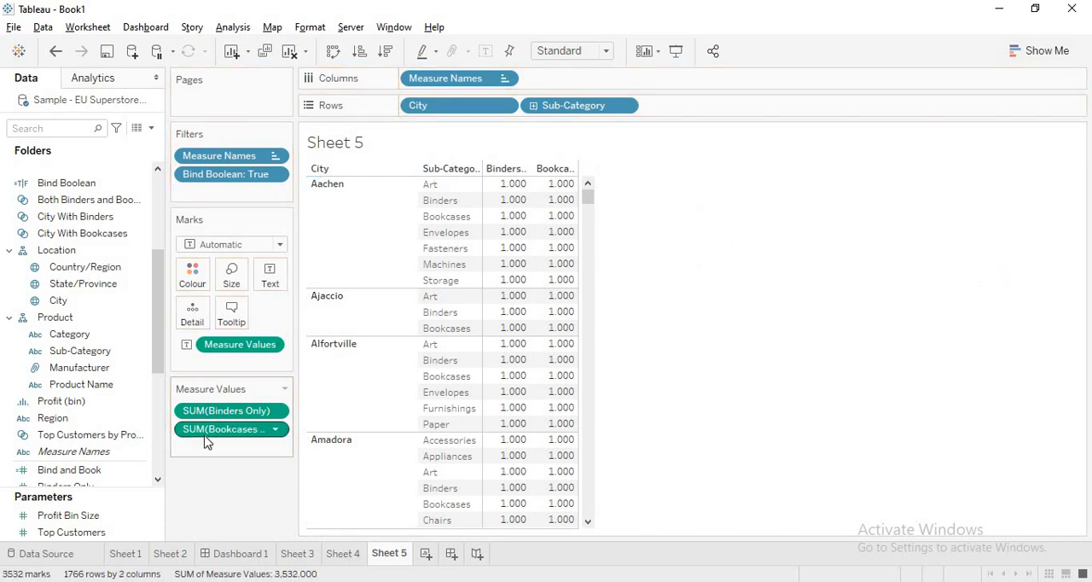
key("ctrl+z")
left_click_drag(195, 433, 944, 317)
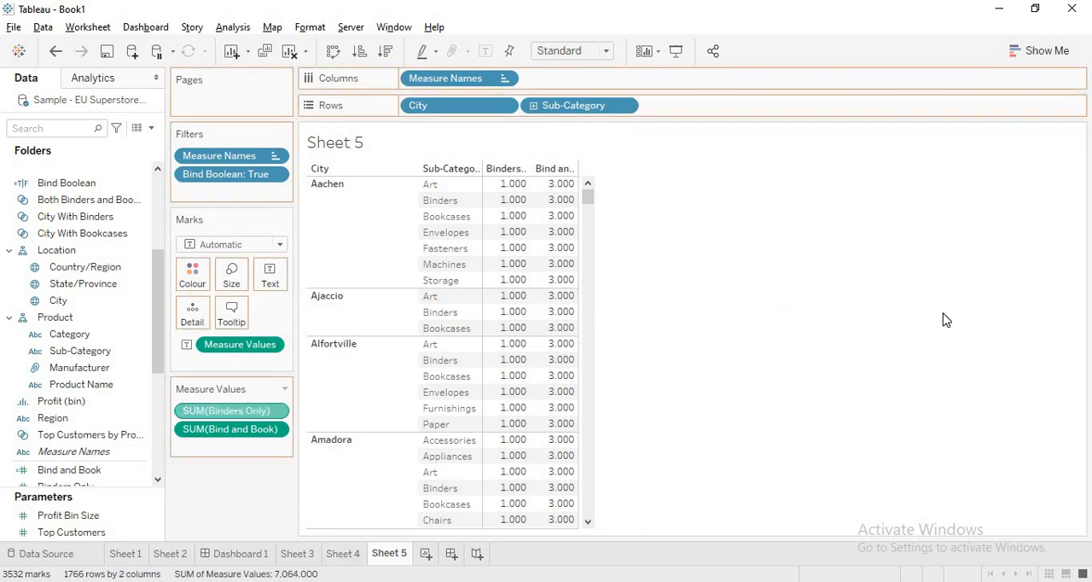
left_click_drag(490, 169, 1063, 234)
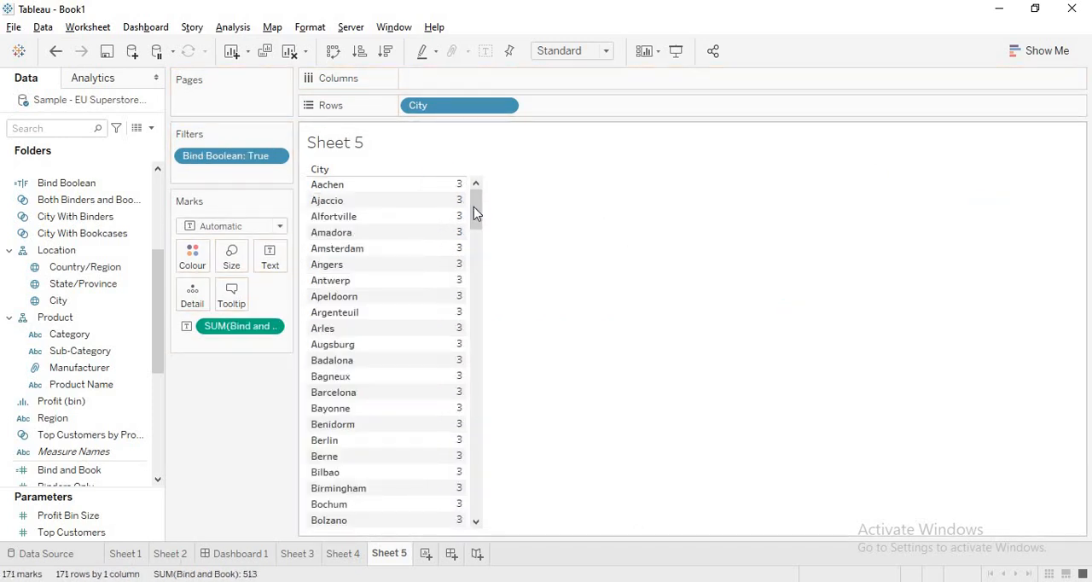
Step: Look through the filtered list of cities and switch to Dashboard 1
left_click_drag(491, 333, 632, 236)
left_click(222, 556)
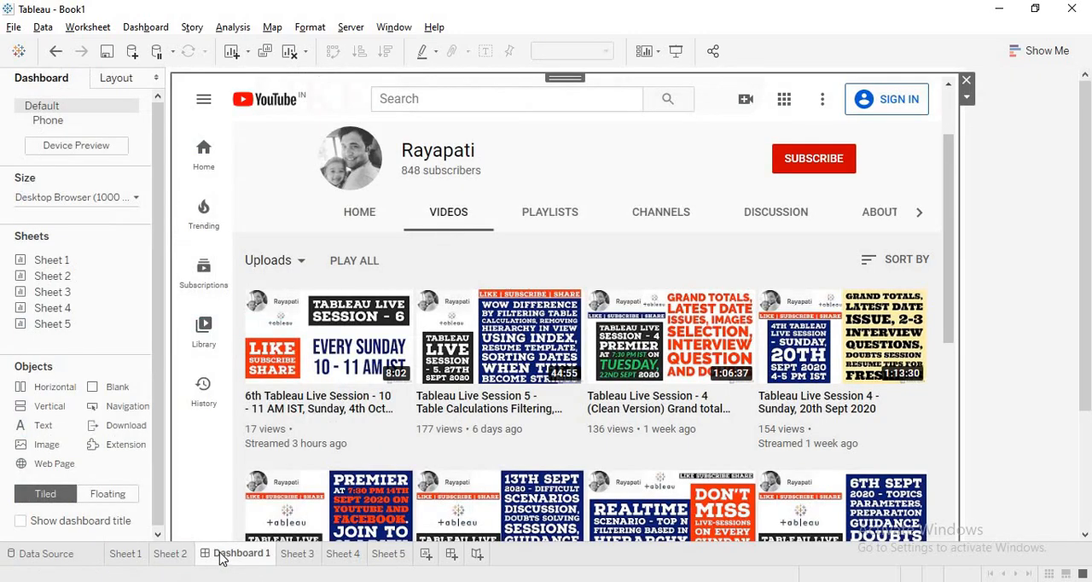